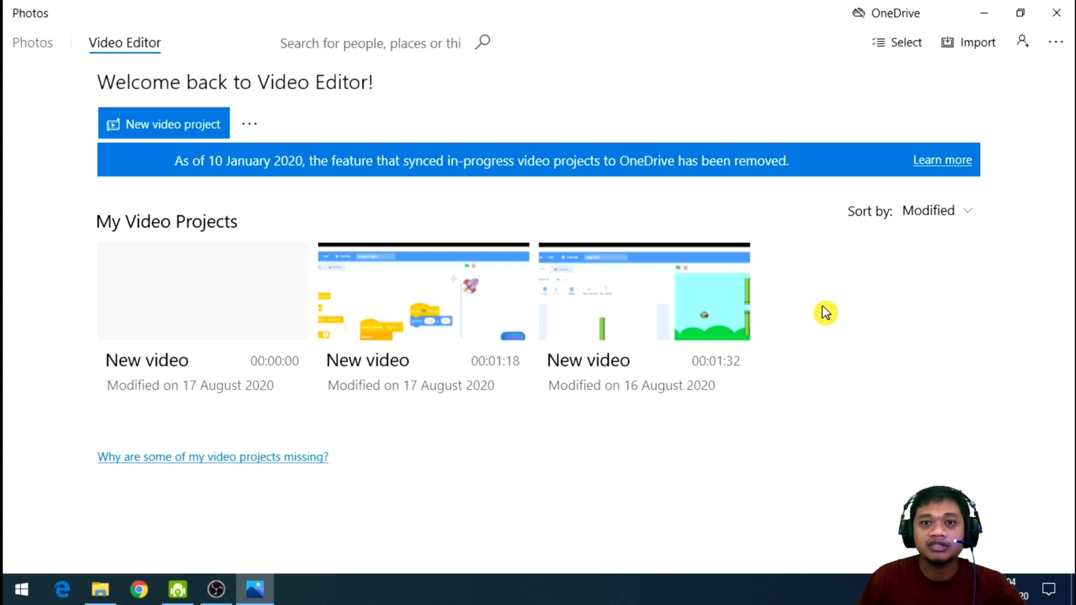
# Create a new video project named "videoku", leaving that name in place after reopening the rename dialog.
pyautogui.click(150, 127)
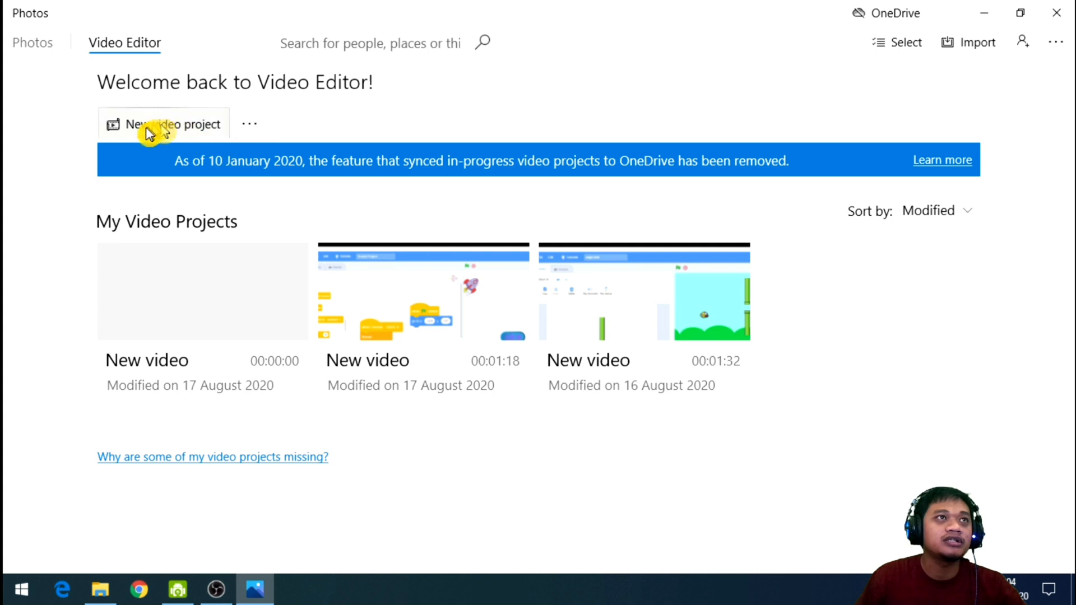
pyautogui.click(215, 133)
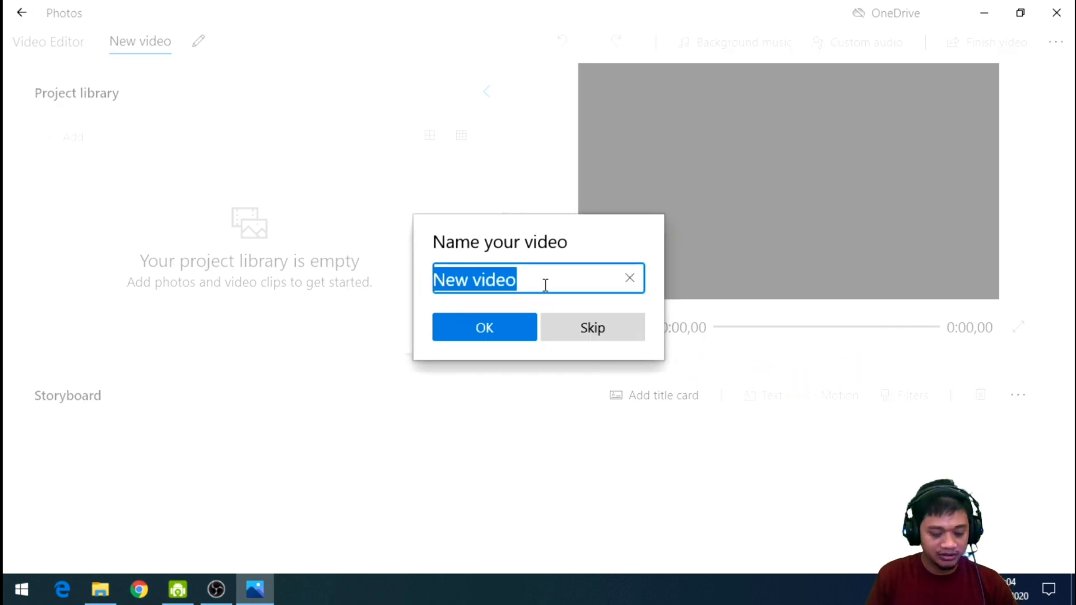
pyautogui.write('vi')
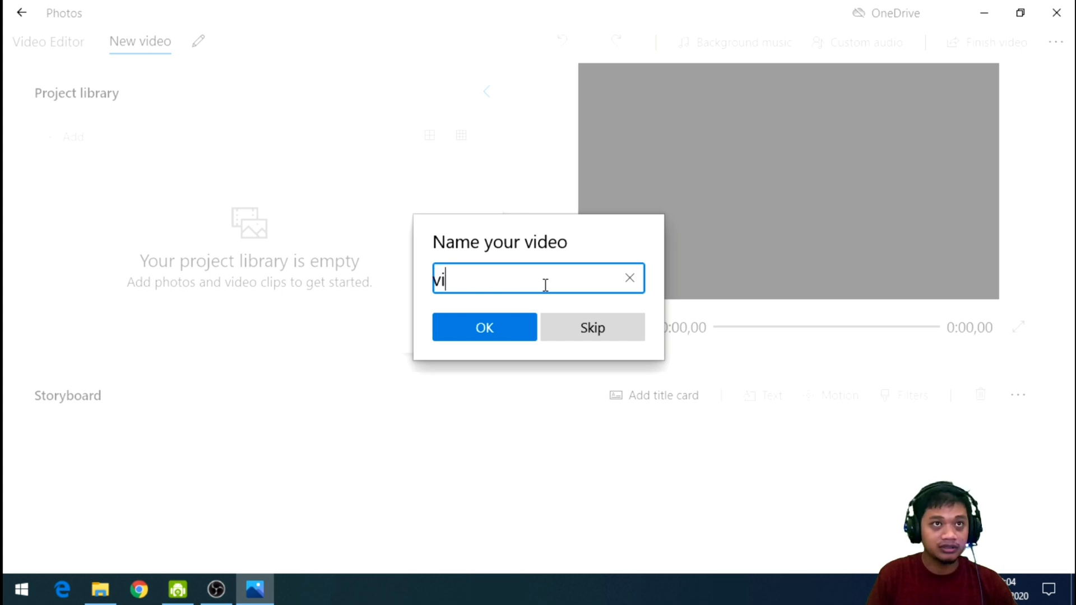
pyautogui.press('BackSpace')
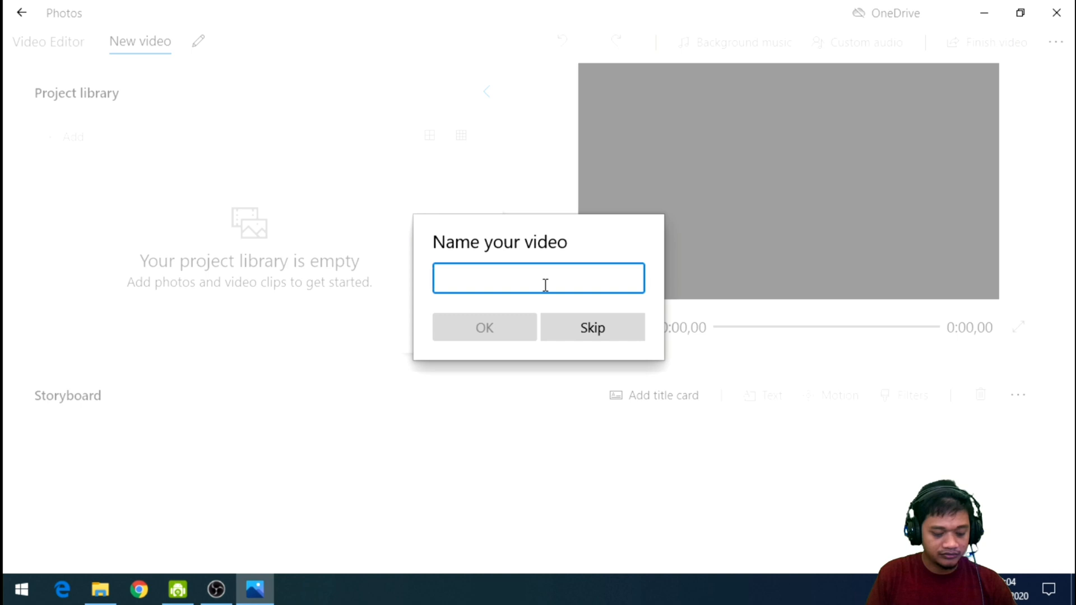
pyautogui.write('videoku')
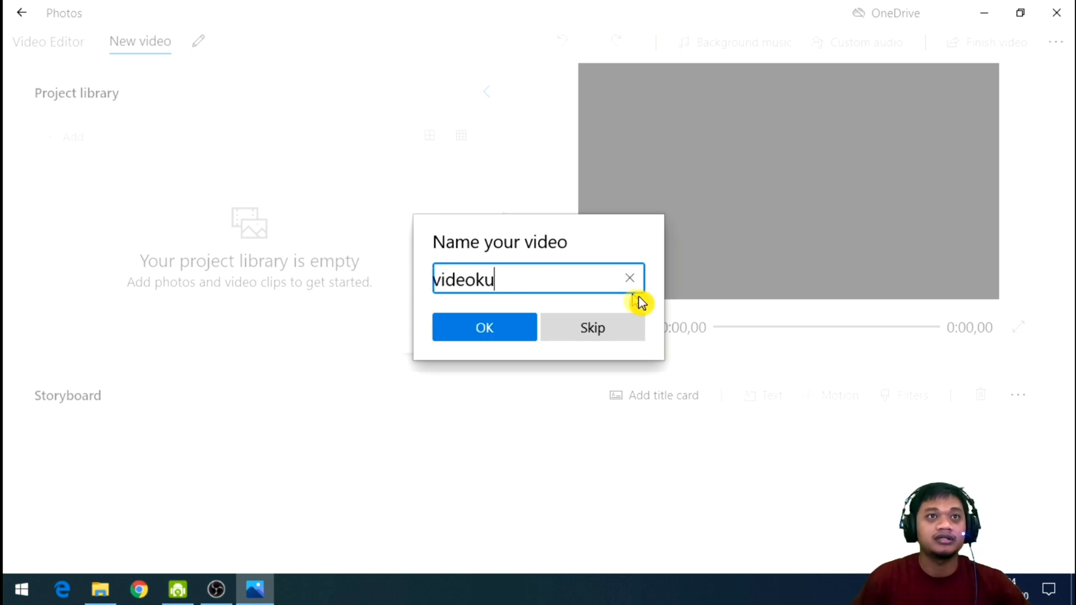
pyautogui.click(499, 335)
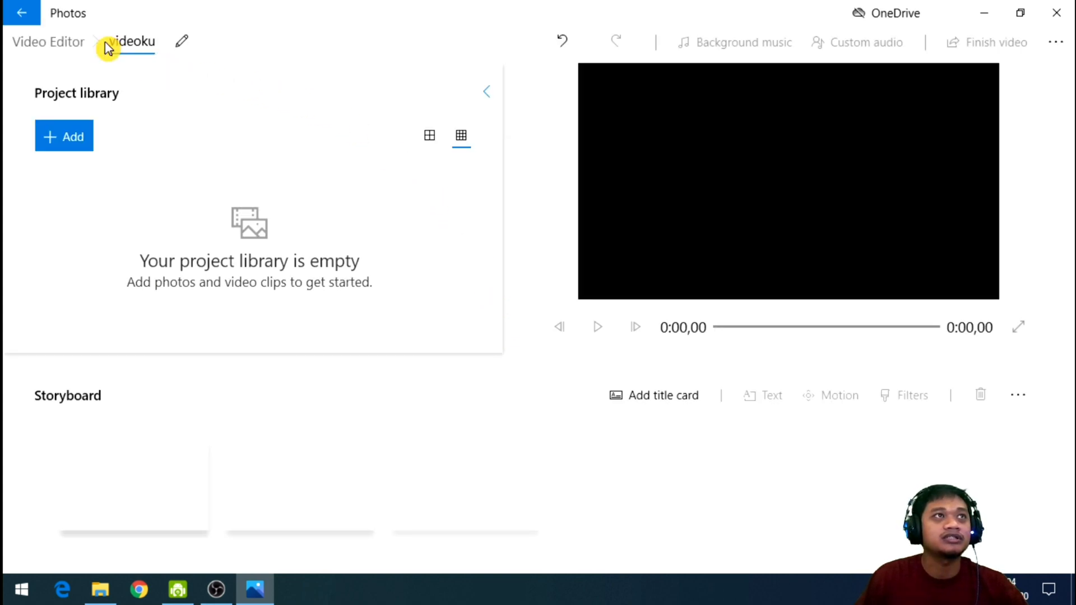
pyautogui.click(185, 45)
pyautogui.click(588, 330)
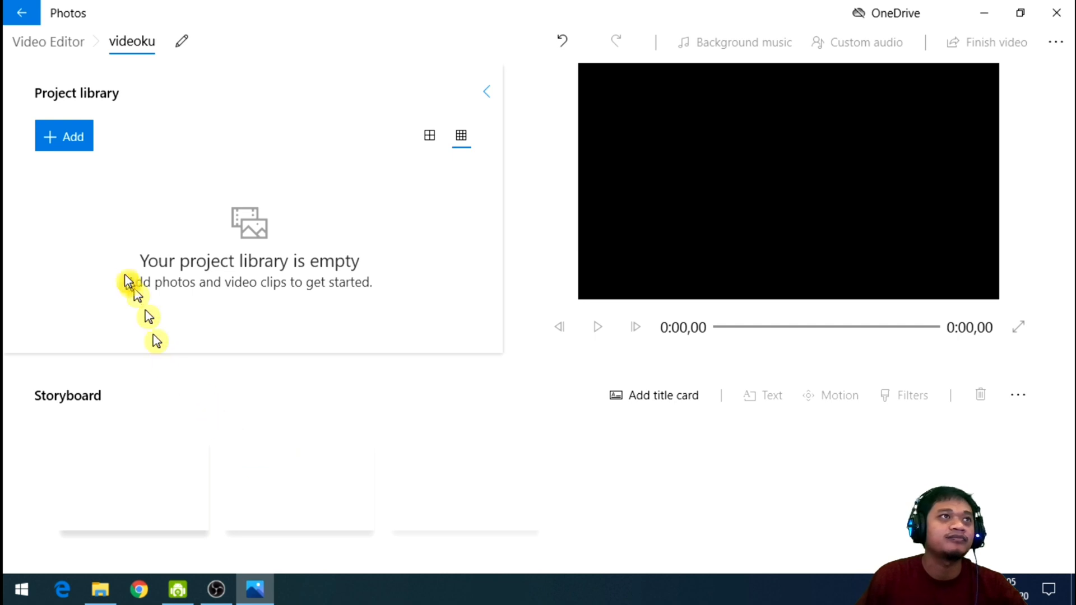
# Add video 1.mp4 from the Desktop's video folder on this PC to the project library.
pyautogui.click(78, 148)
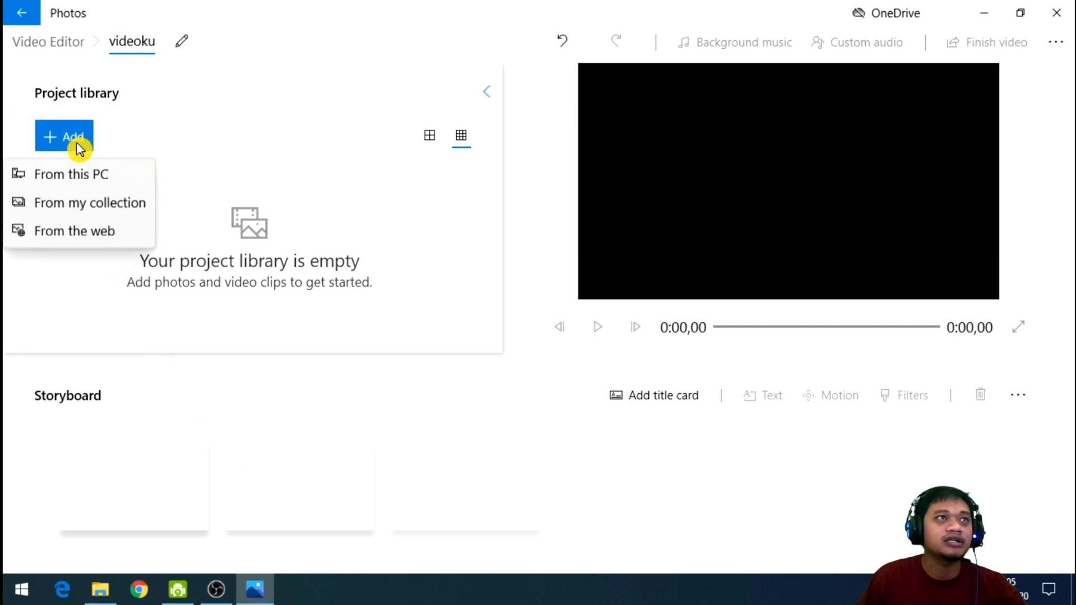
pyautogui.click(83, 177)
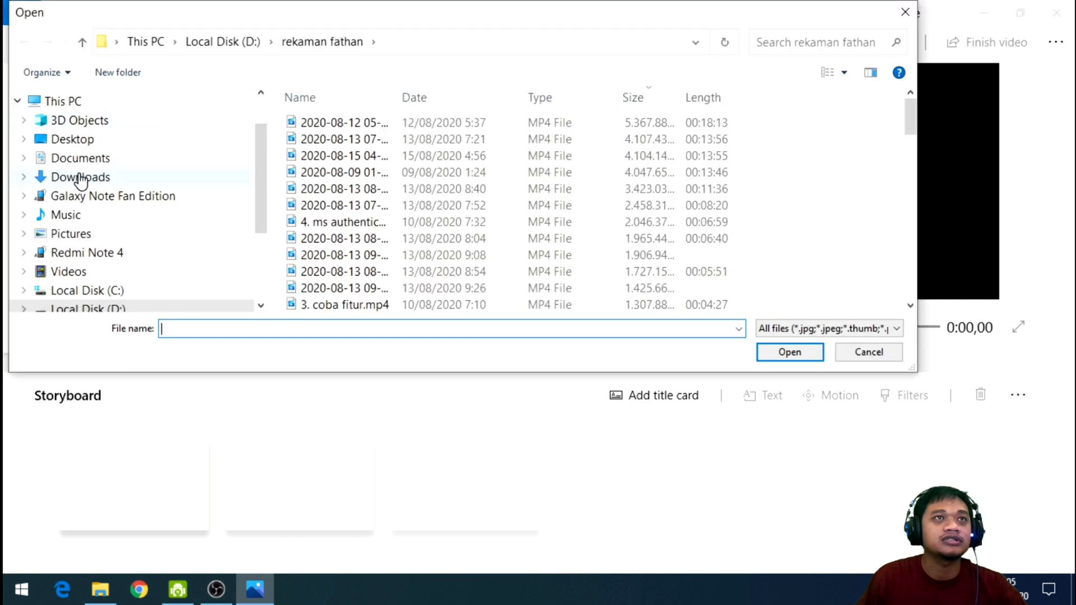
pyautogui.scroll(1, 264, 185)
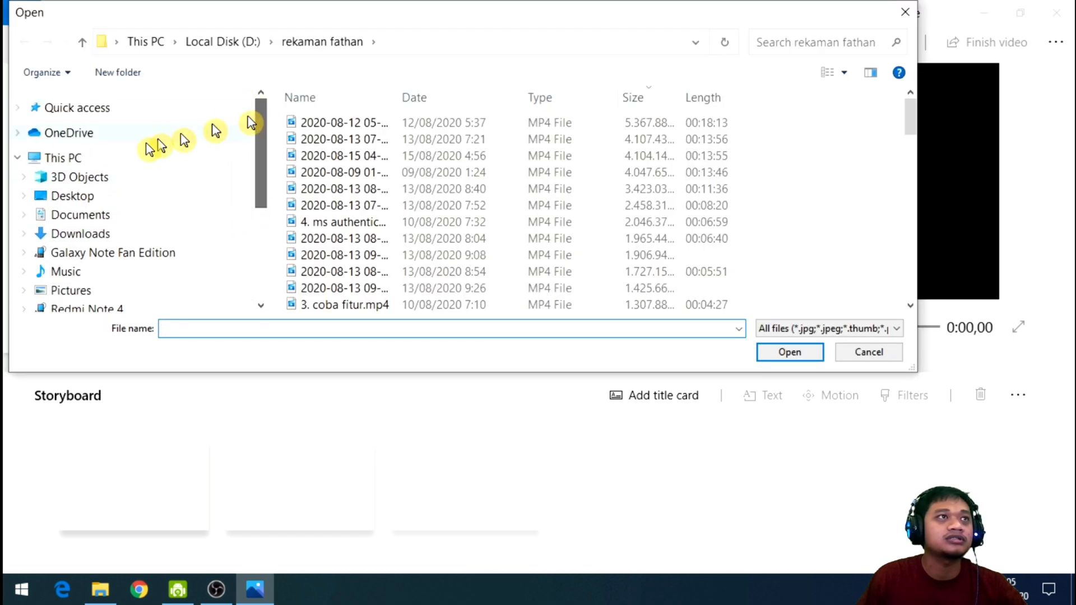
pyautogui.click(72, 196)
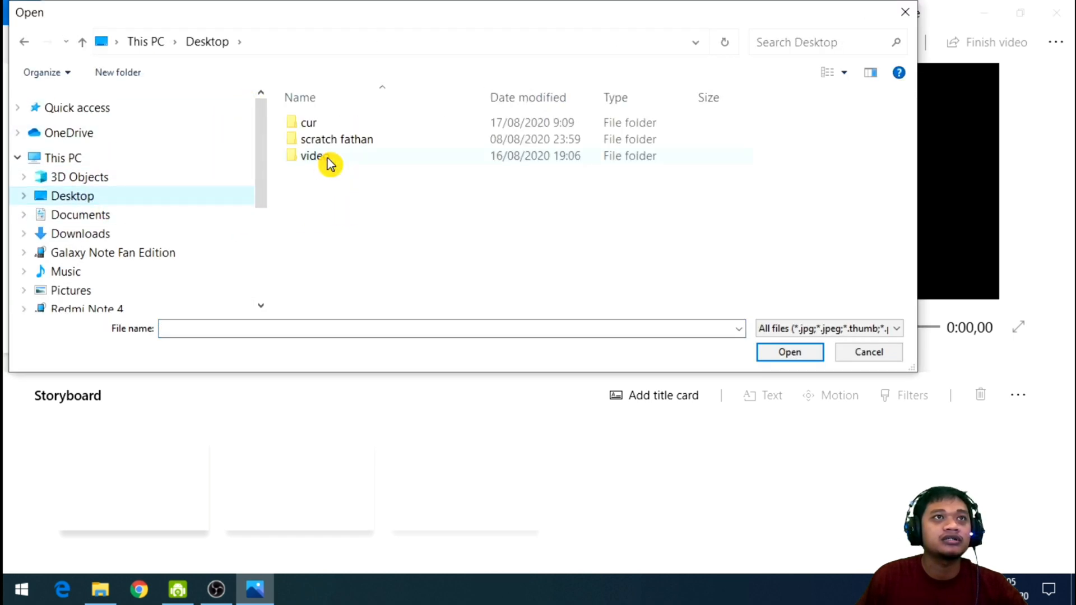
pyautogui.doubleClick(361, 164)
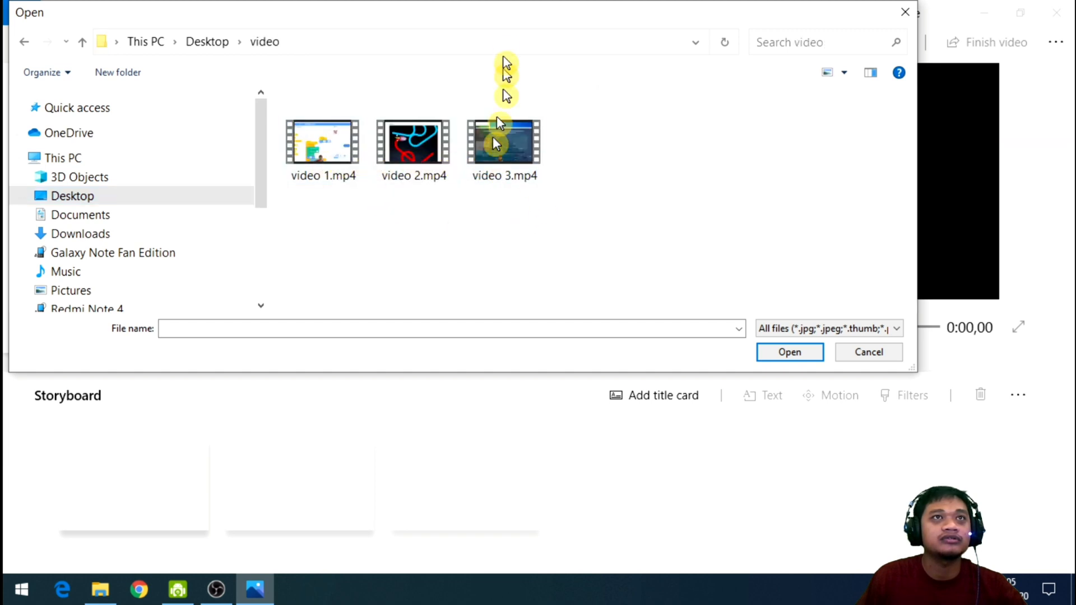
pyautogui.moveTo(507, 23); pyautogui.dragTo(604, 122)
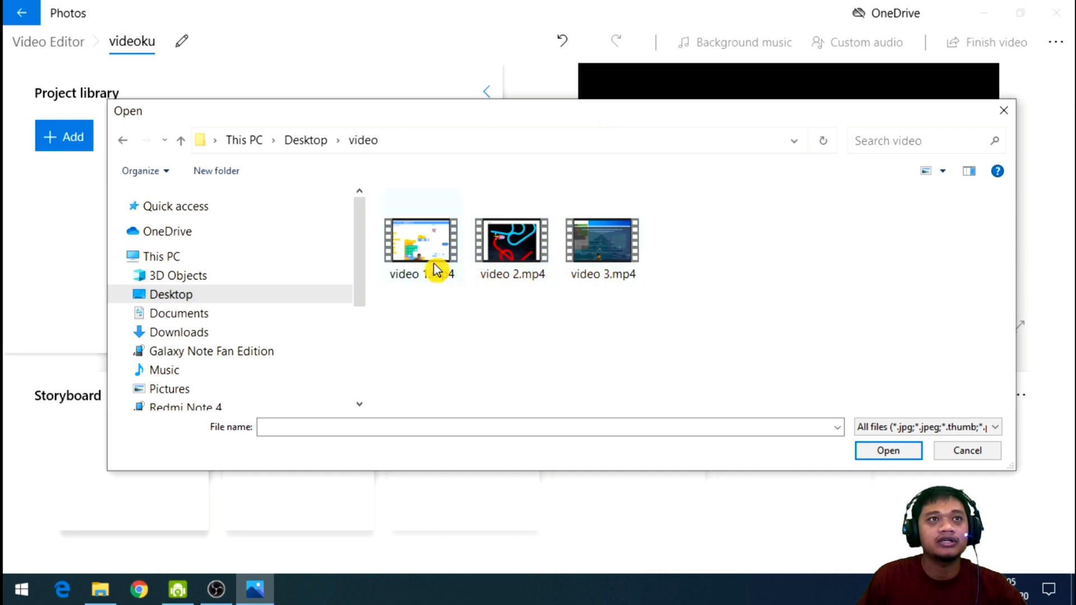
pyautogui.click(401, 261)
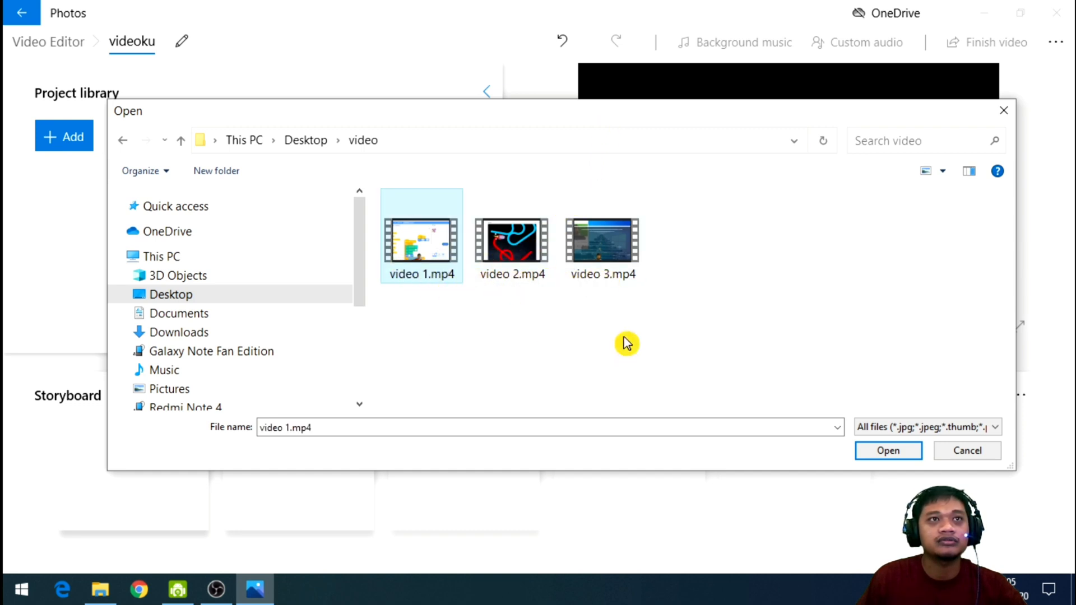
pyautogui.click(891, 452)
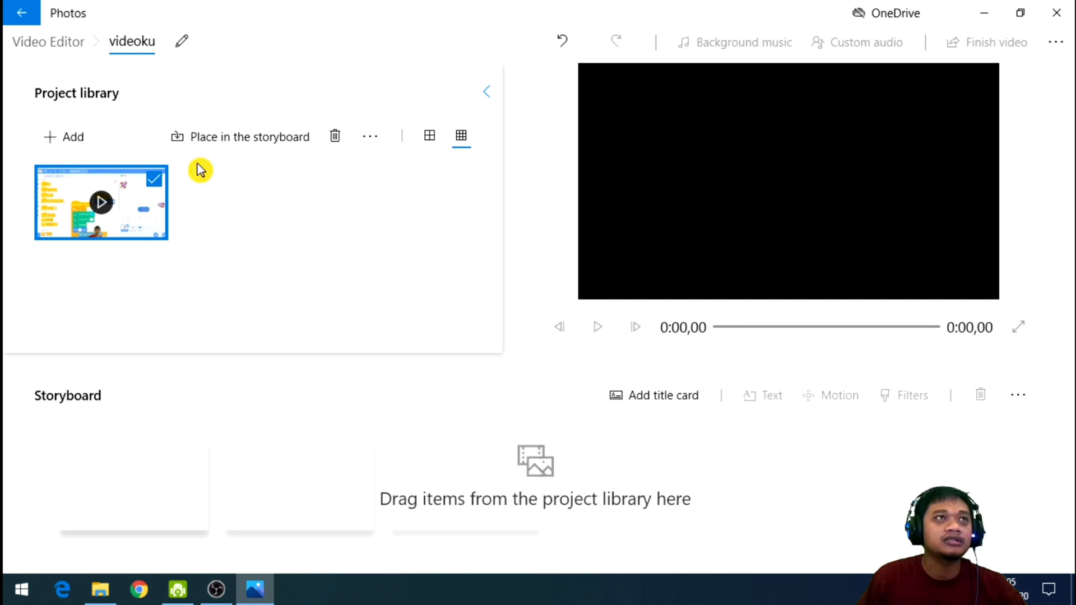
# Add video 2.mp4 and video 3.mp4 from this PC to the project library together and clear their selection.
pyautogui.click(74, 139)
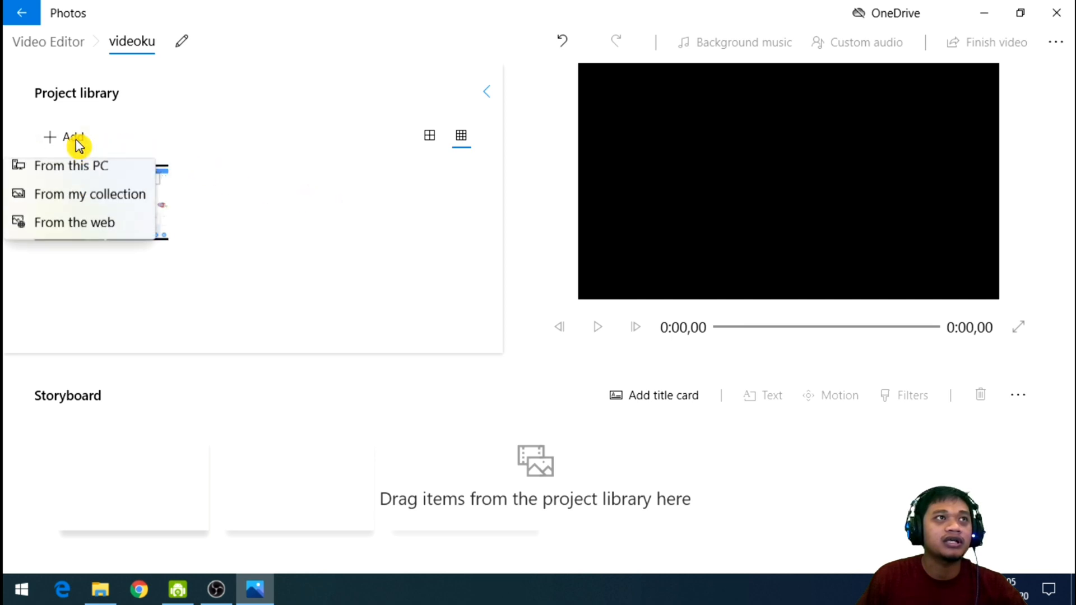
pyautogui.click(84, 178)
pyautogui.click(534, 224)
pyautogui.moveTo(711, 265); pyautogui.dragTo(504, 240)
pyautogui.click(890, 452)
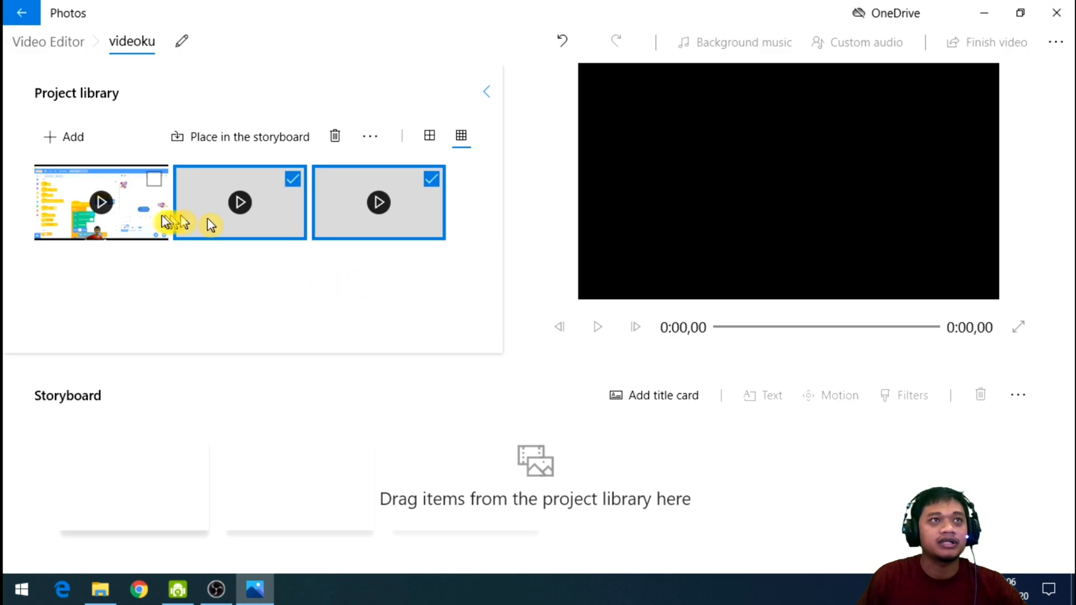
pyautogui.click(303, 274)
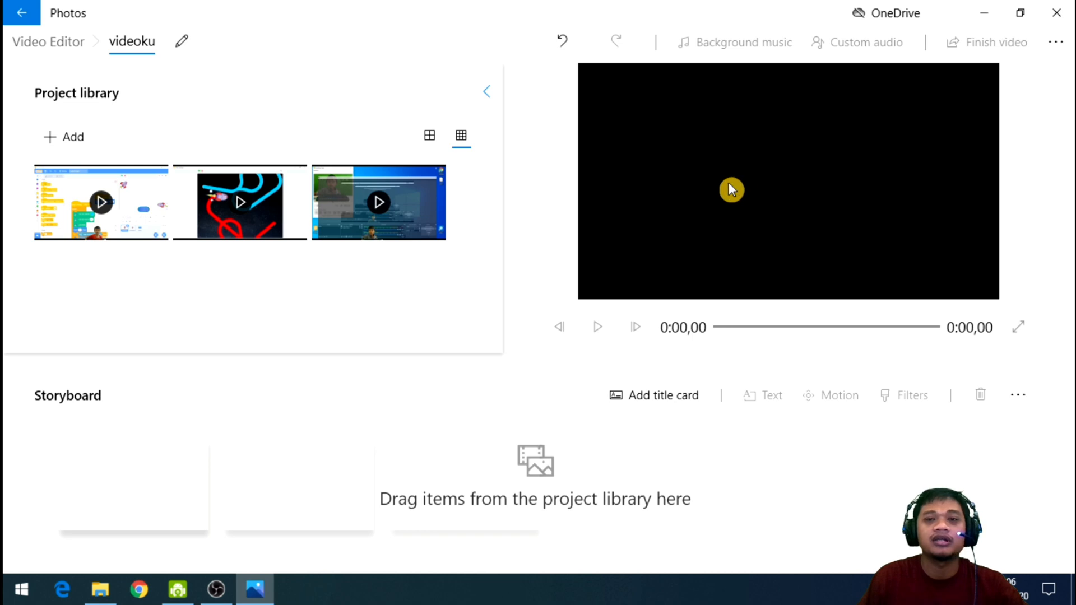
# Place the three library clips in the storyboard one after another, in the order video 1, video 2, video 3.
pyautogui.click(123, 223)
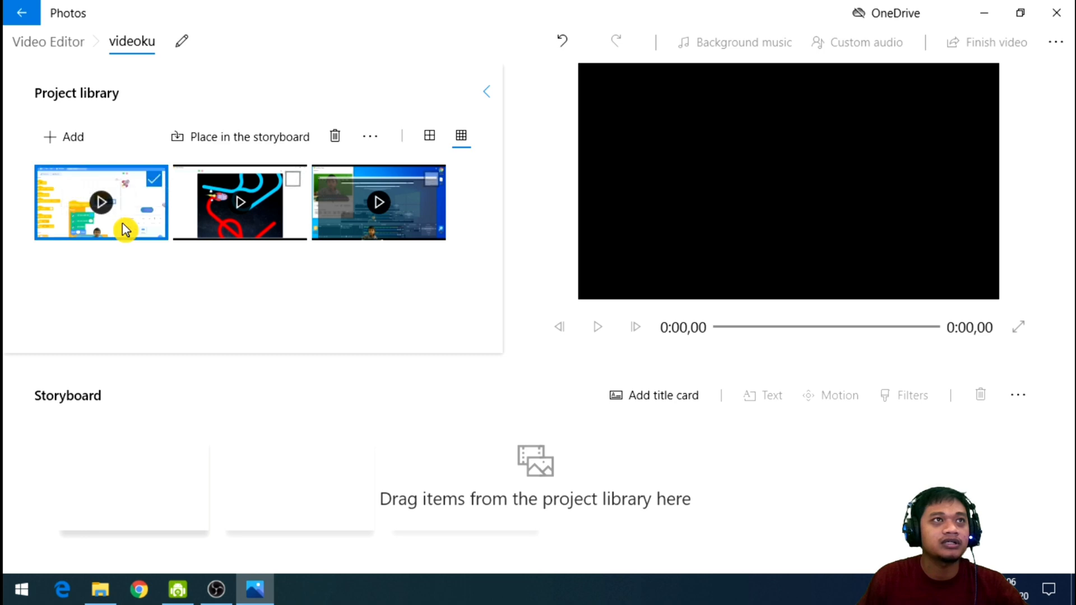
pyautogui.click(279, 147)
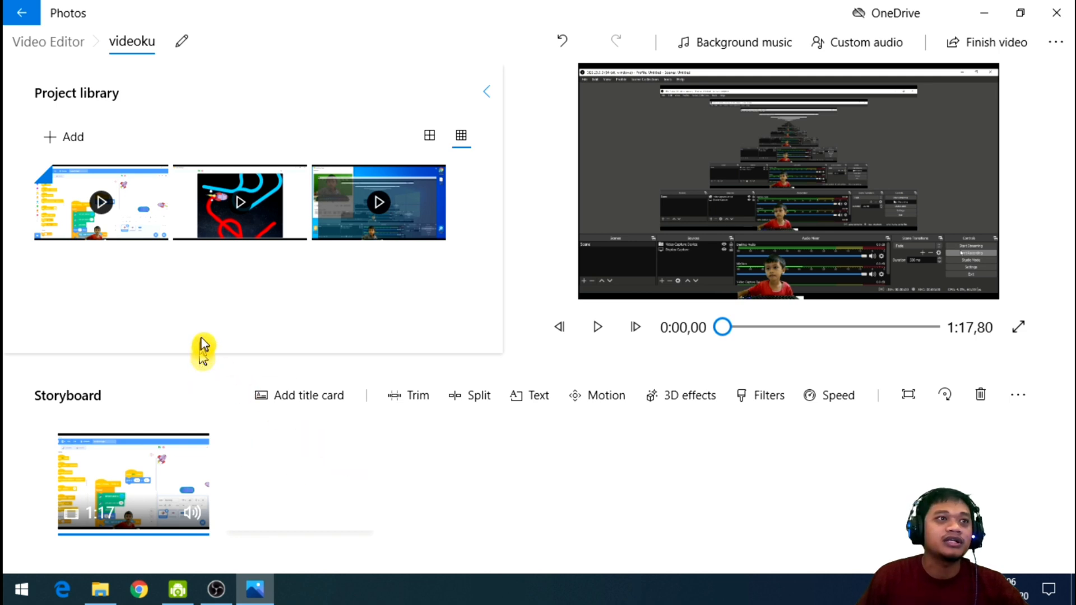
pyautogui.rightClick(249, 218)
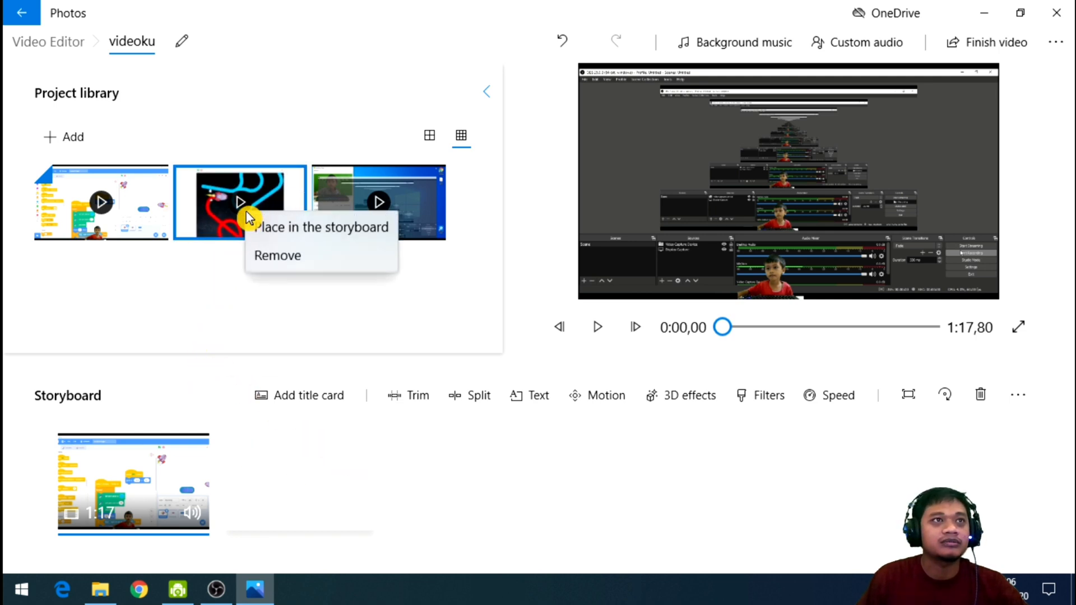
pyautogui.click(285, 229)
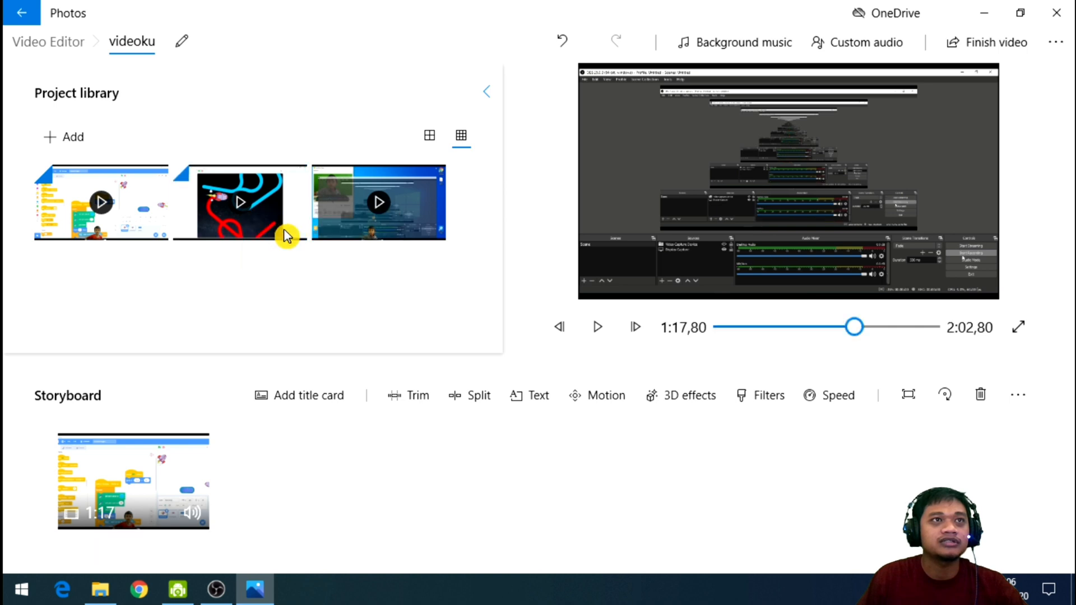
pyautogui.rightClick(367, 226)
pyautogui.click(392, 236)
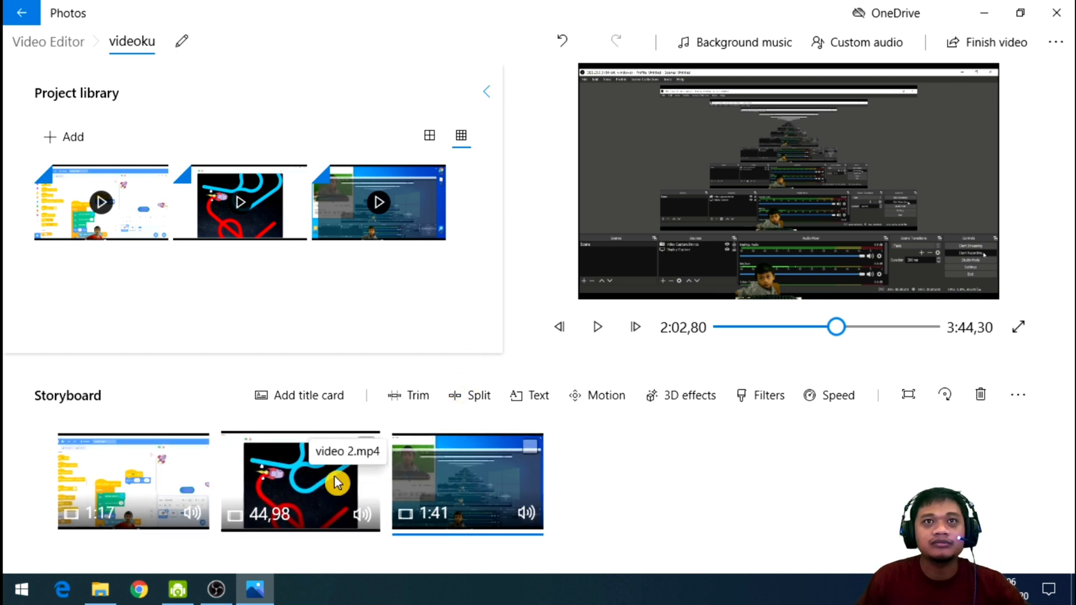
# Play the first storyboard clip in the preview and pause it at about 8 seconds.
pyautogui.click(158, 493)
pyautogui.click(335, 496)
pyautogui.click(480, 500)
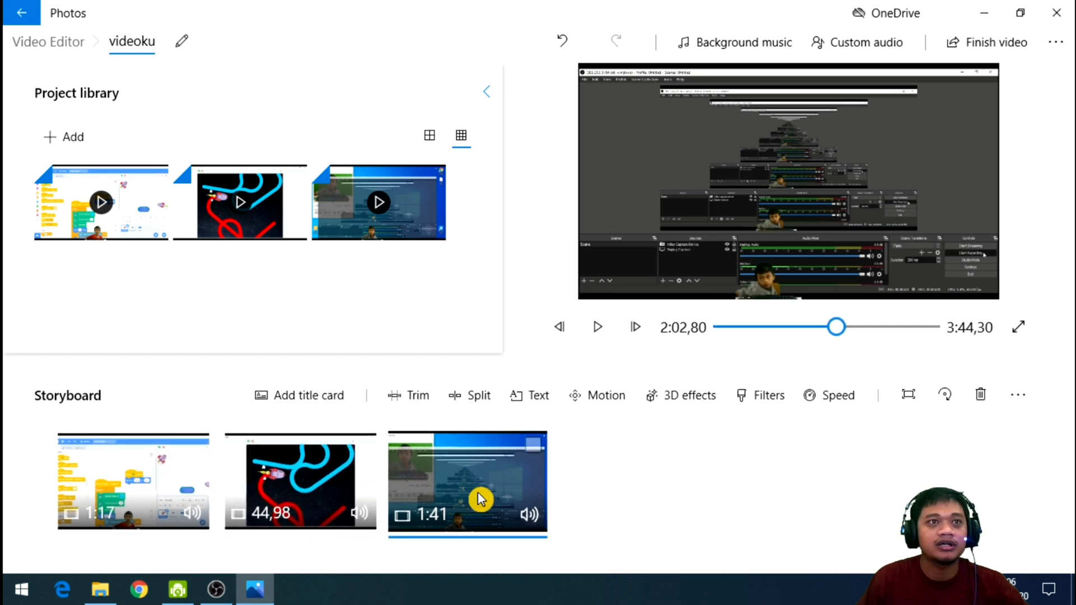
pyautogui.click(130, 479)
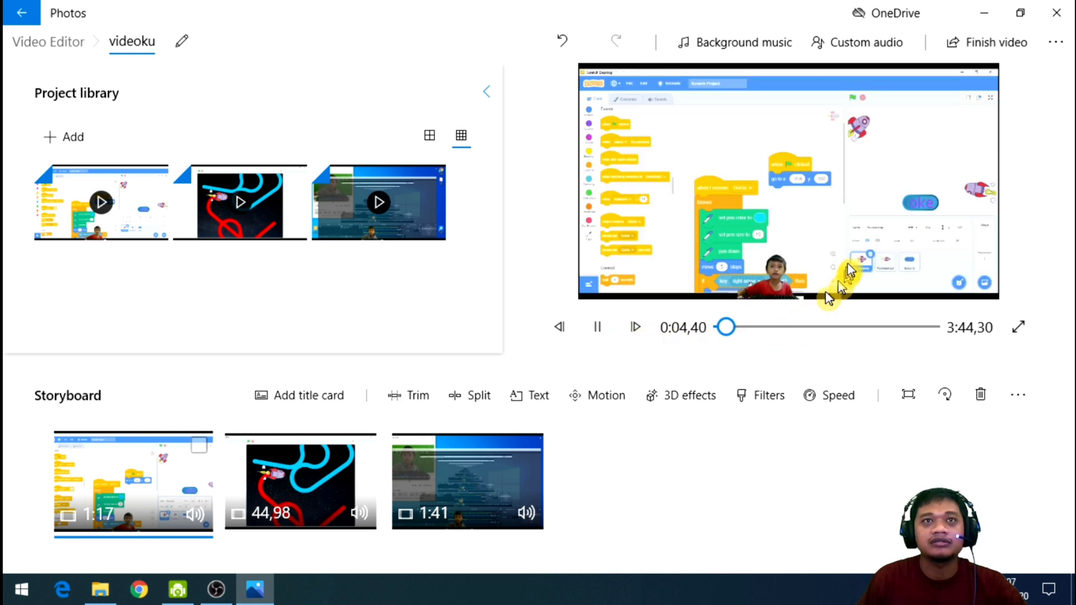
pyautogui.click(598, 328)
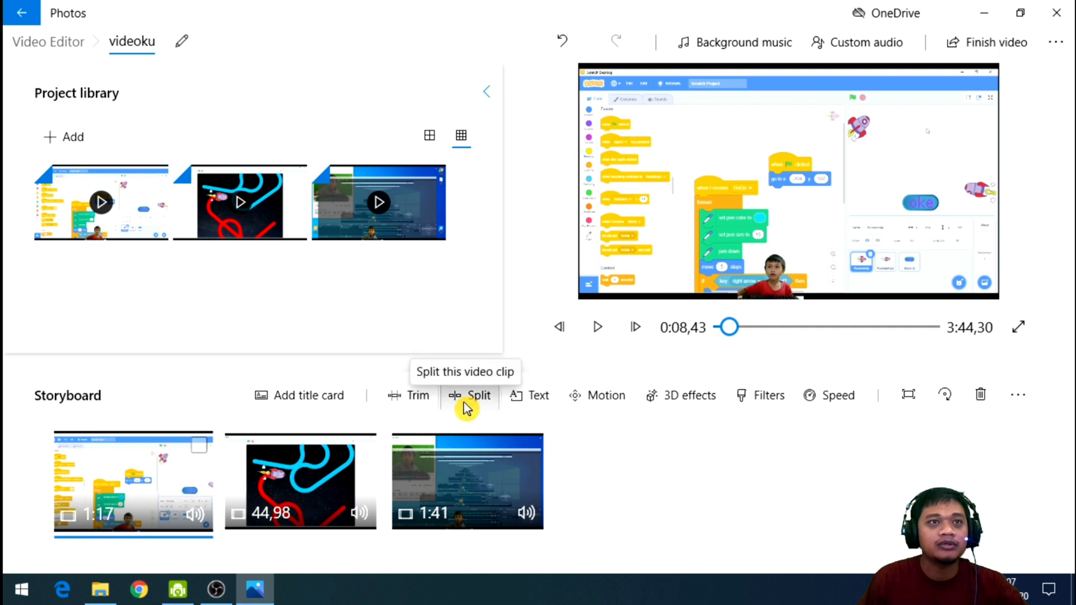
# Trim the first storyboard clip to start at 0:08,46, keeping its end at 1:17,80, and apply the trim.
pyautogui.click(422, 398)
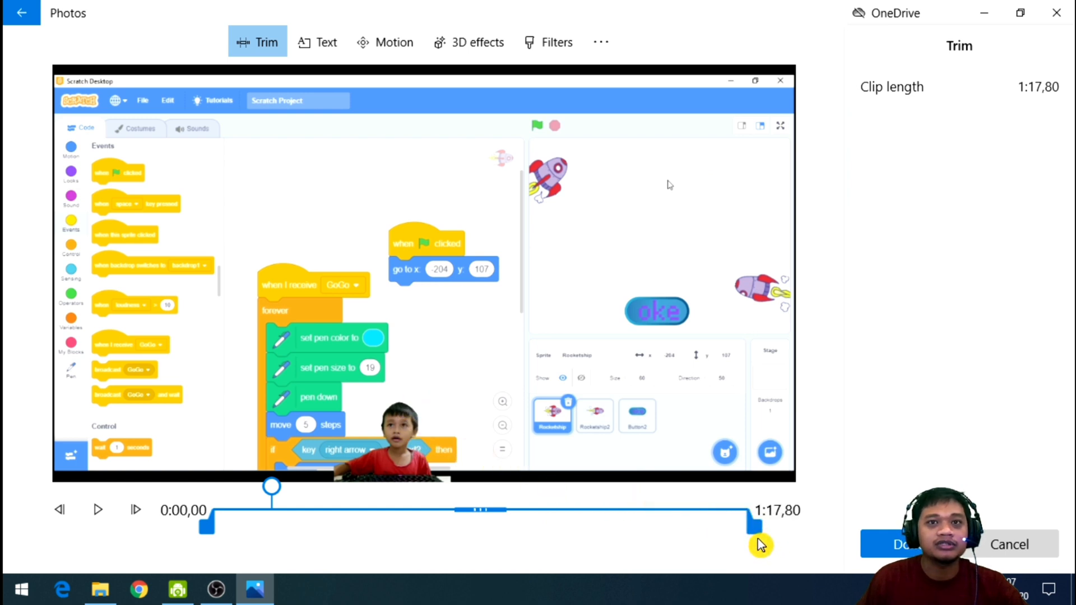
pyautogui.moveTo(760, 539); pyautogui.dragTo(523, 530)
pyautogui.moveTo(208, 527); pyautogui.dragTo(250, 532)
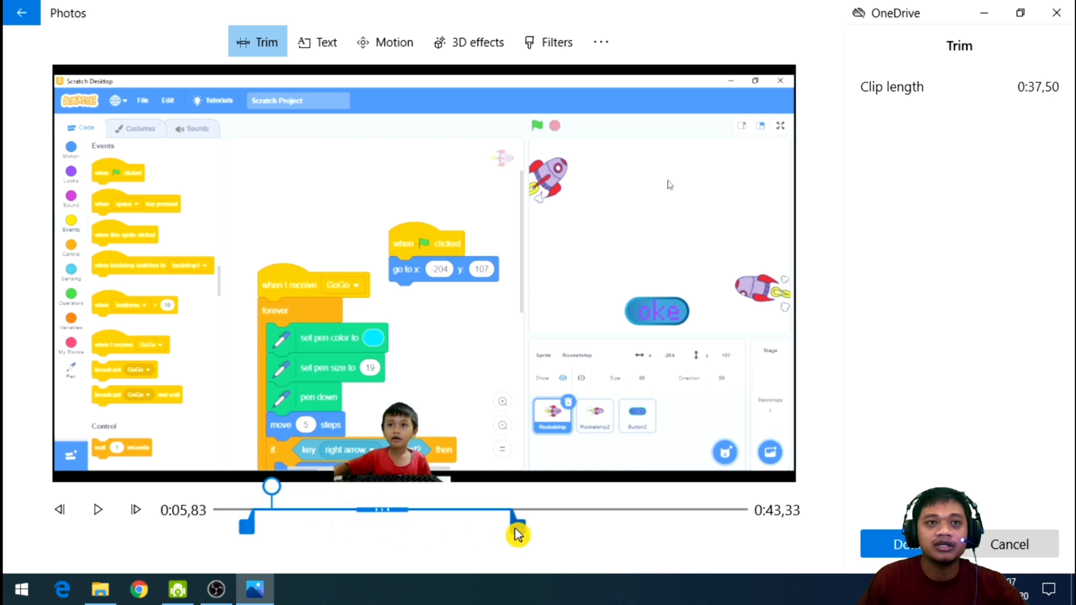
pyautogui.moveTo(519, 530); pyautogui.dragTo(763, 531)
pyautogui.moveTo(250, 537); pyautogui.dragTo(252, 537)
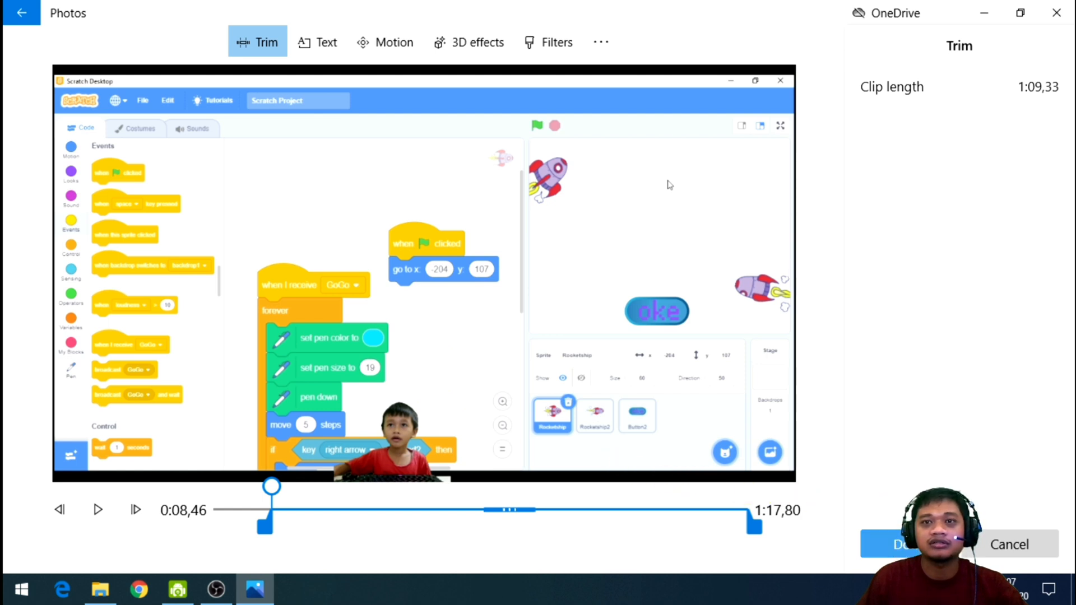
pyautogui.click(892, 544)
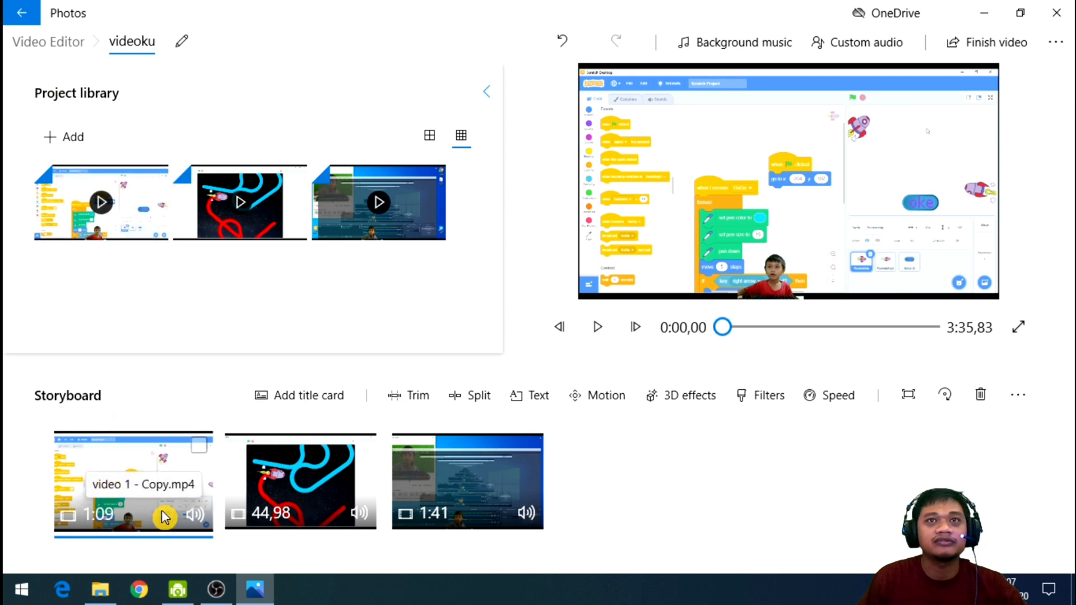
# Trim the first storyboard clip again so it starts at 0:18,76, and apply the trim.
pyautogui.click(280, 511)
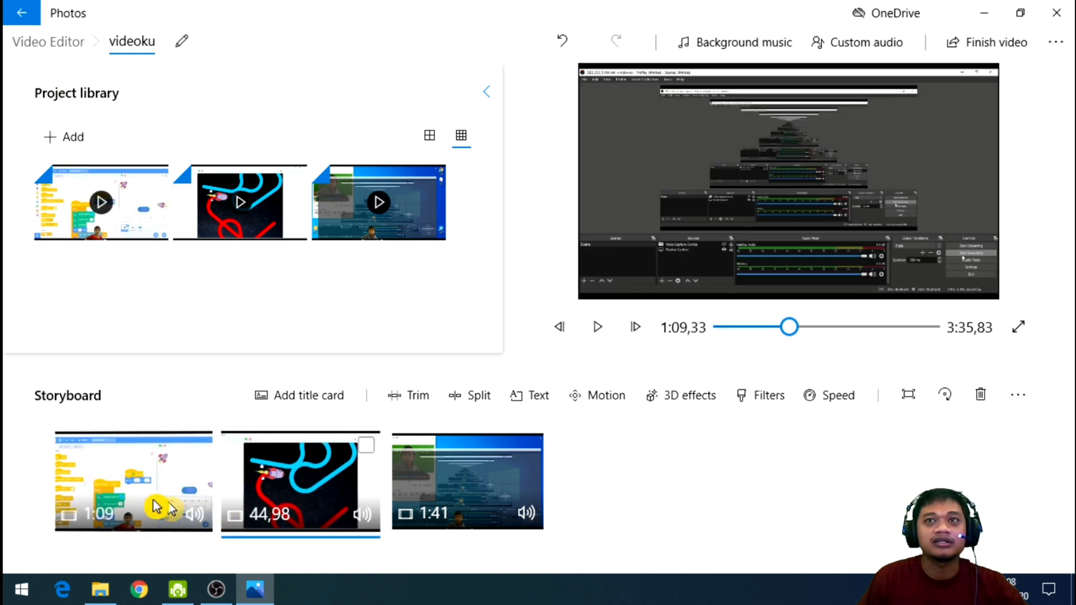
pyautogui.click(157, 508)
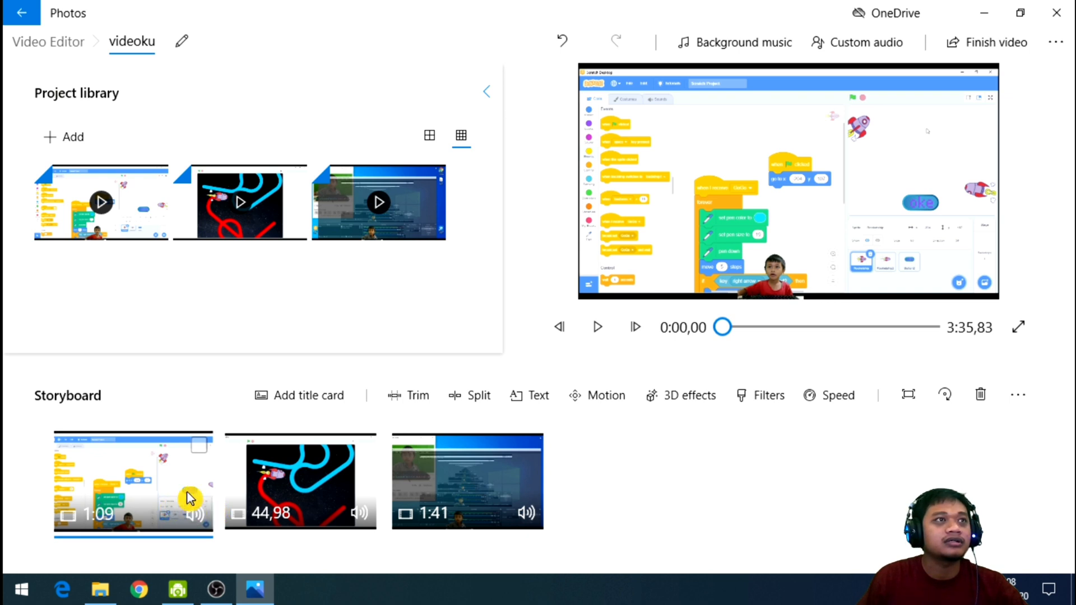
pyautogui.click(414, 403)
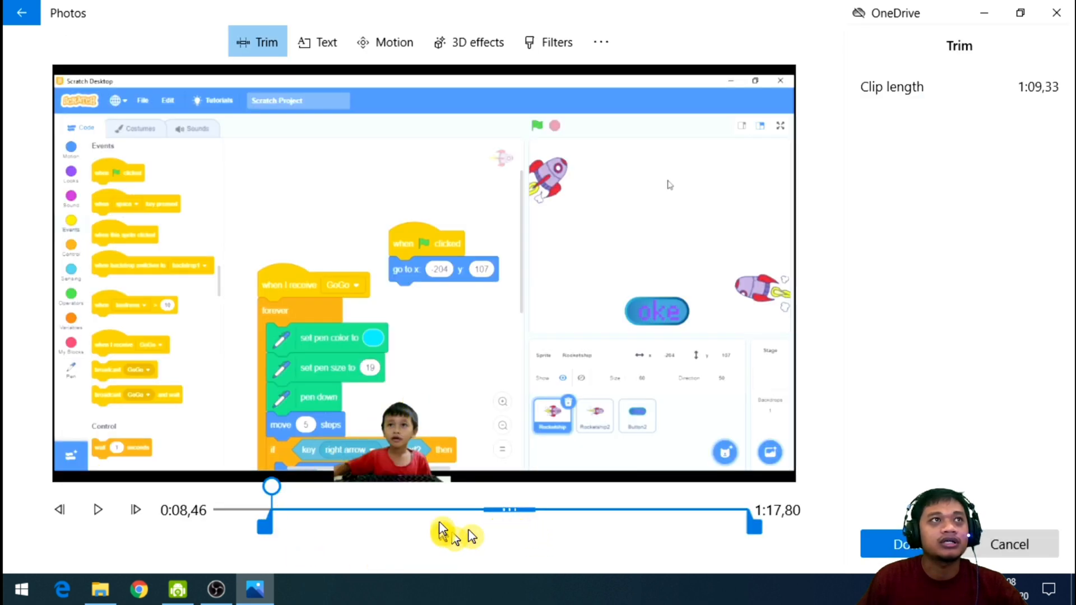
pyautogui.moveTo(274, 539); pyautogui.dragTo(327, 535)
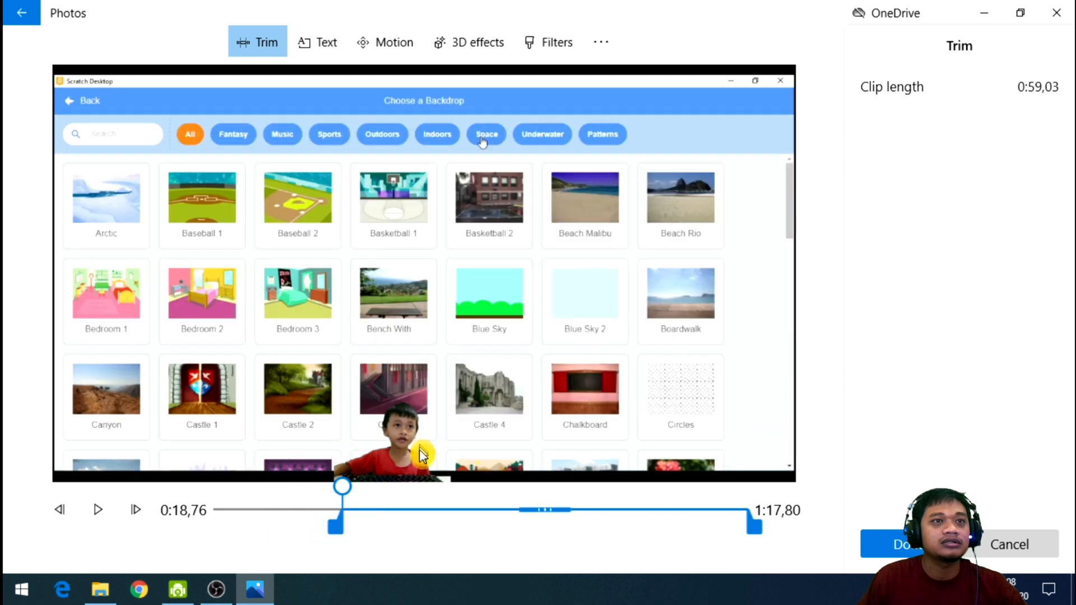
pyautogui.click(915, 550)
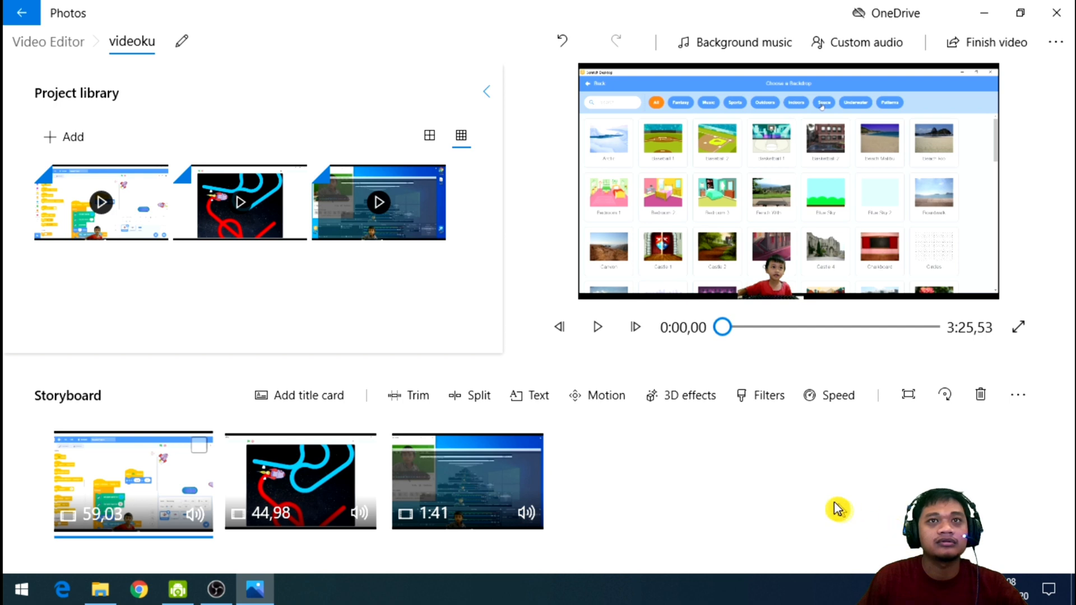
# Play the trimmed first clip from its beginning in the preview to check the new start, and pause it.
pyautogui.click(599, 328)
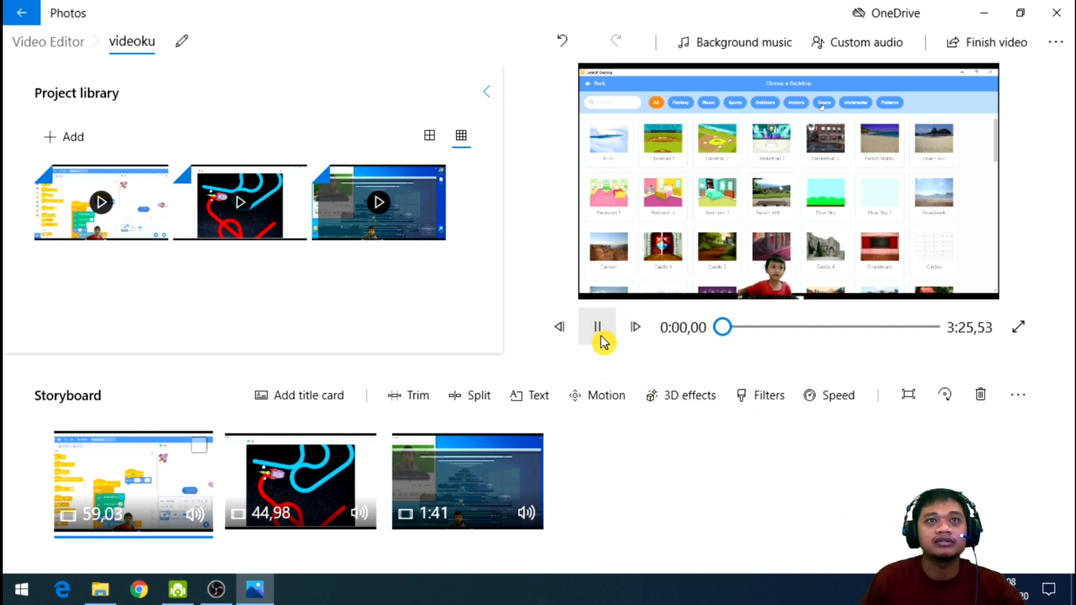
pyautogui.moveTo(740, 332); pyautogui.dragTo(688, 335)
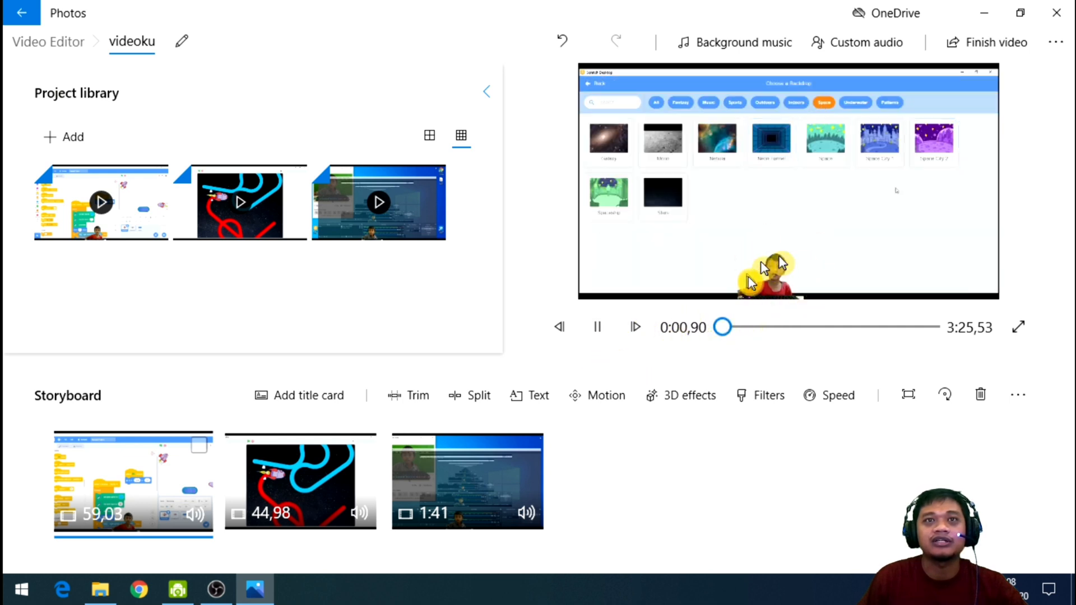
pyautogui.click(586, 330)
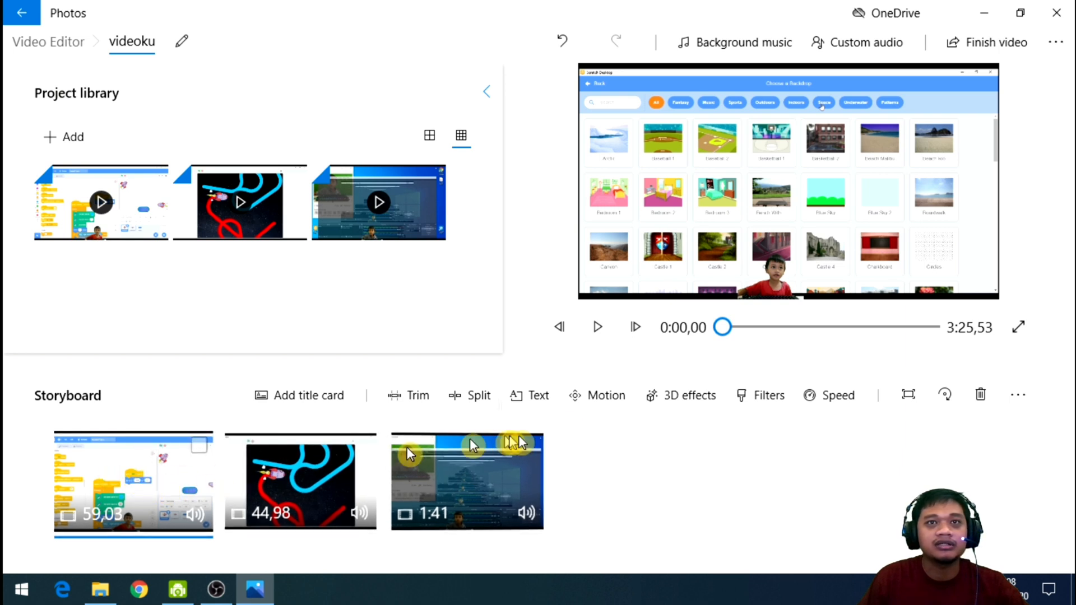
# Add the Explosion 3D effect at the start of the first clip and place it just above the boy's head.
pyautogui.click(690, 397)
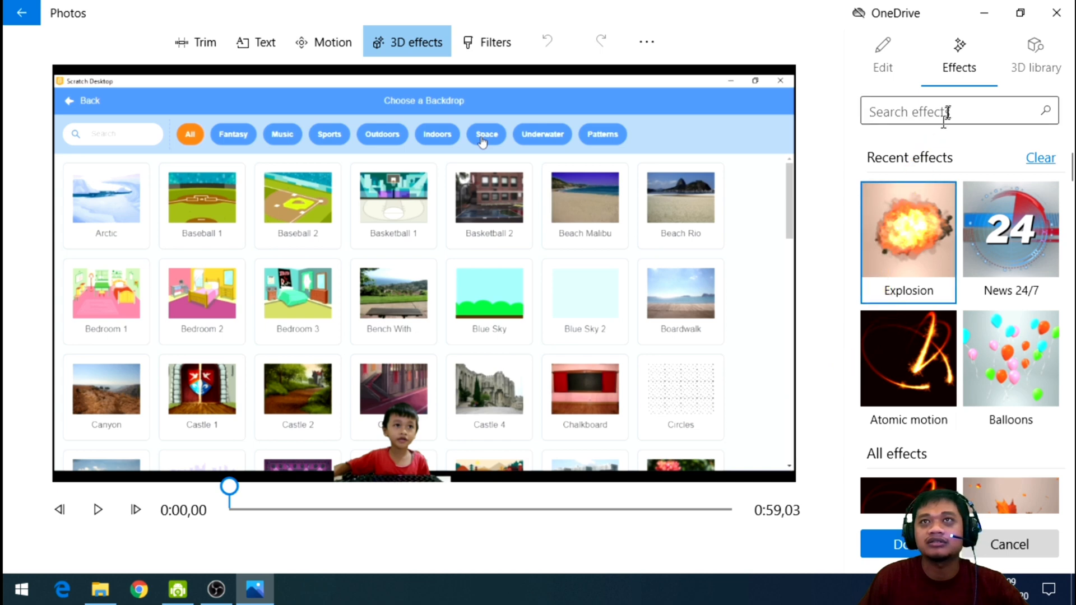
pyautogui.click(896, 72)
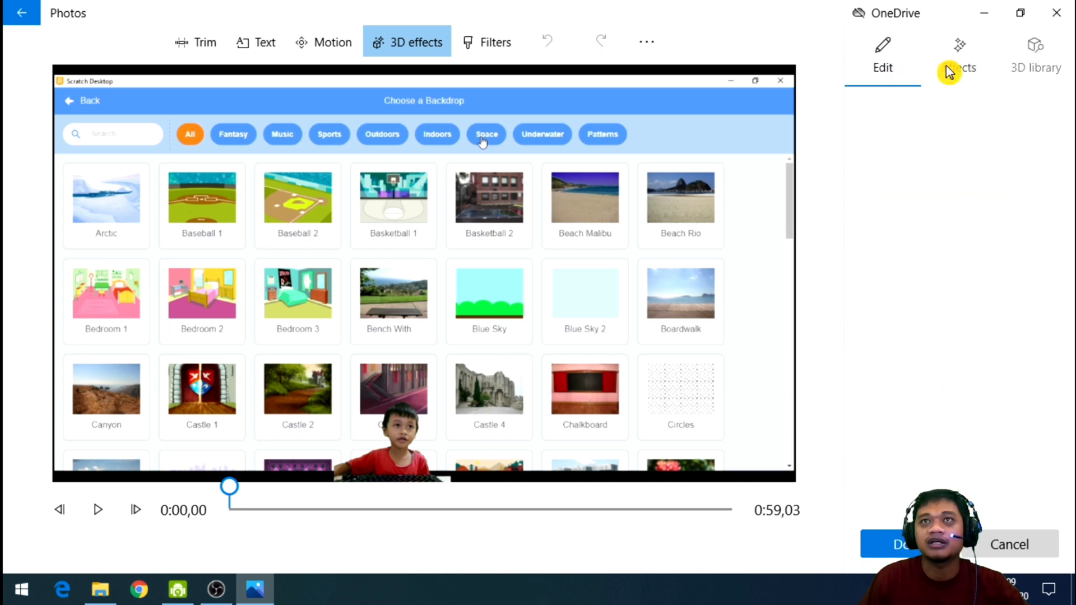
pyautogui.click(953, 70)
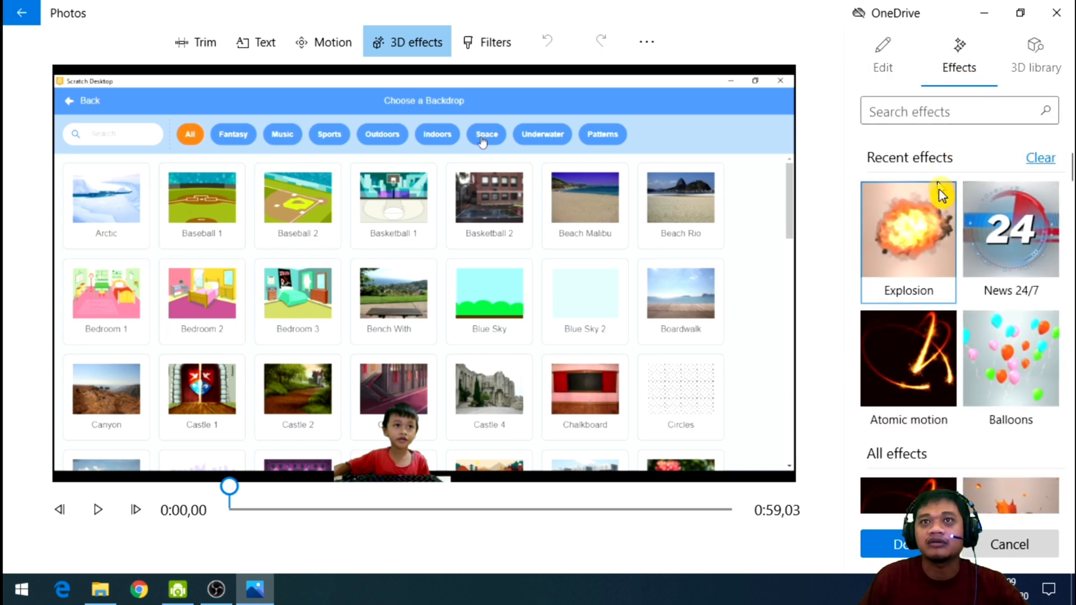
pyautogui.click(902, 263)
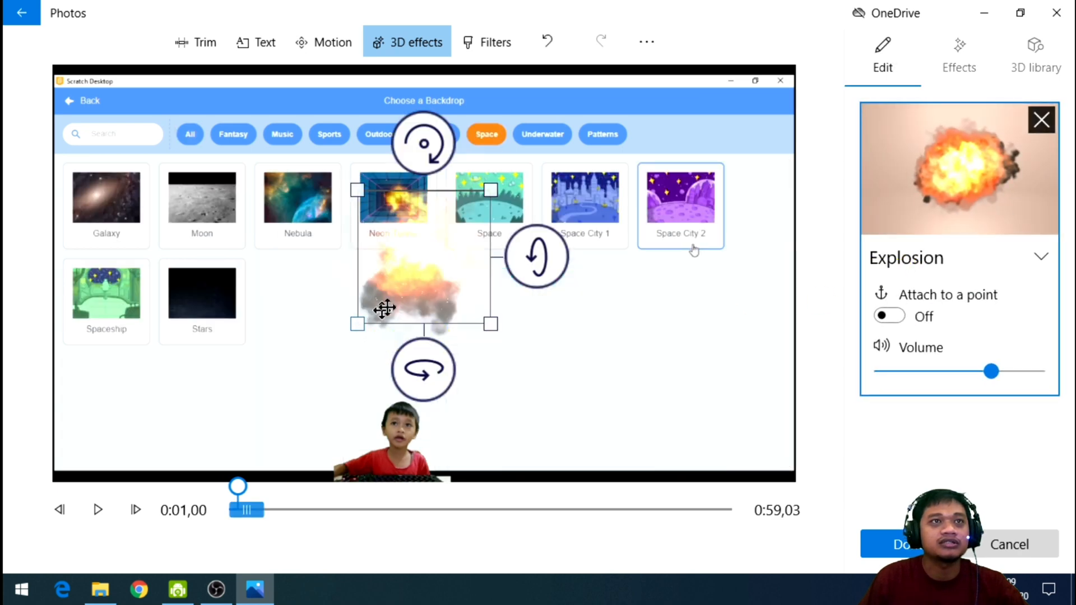
pyautogui.moveTo(436, 257); pyautogui.dragTo(415, 328)
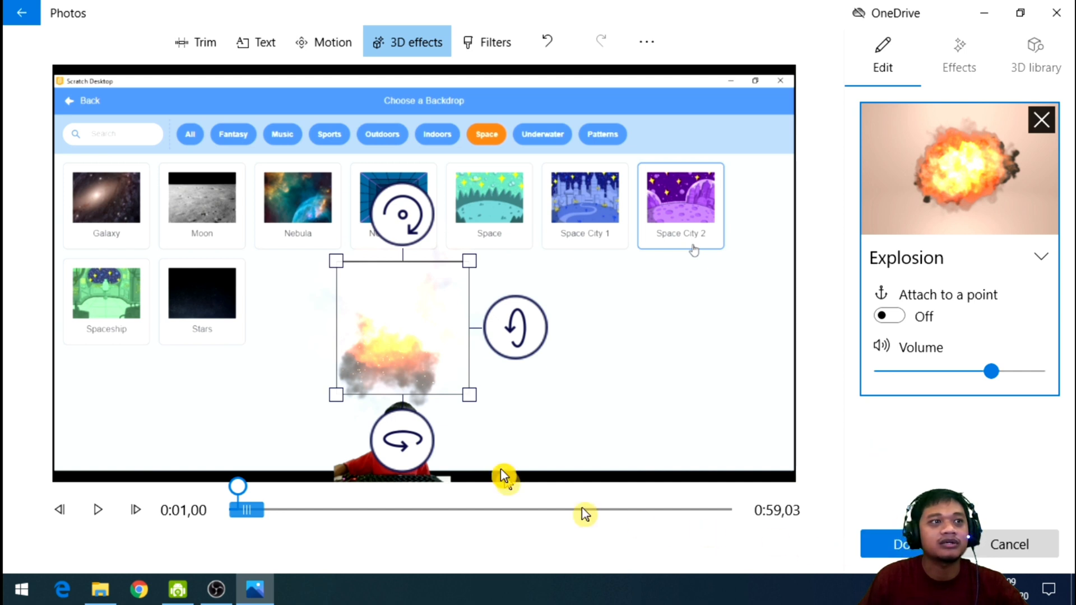
# Play the first clip to review the Explosion effect, and pause the playback at 0:13,16.
pyautogui.click(97, 510)
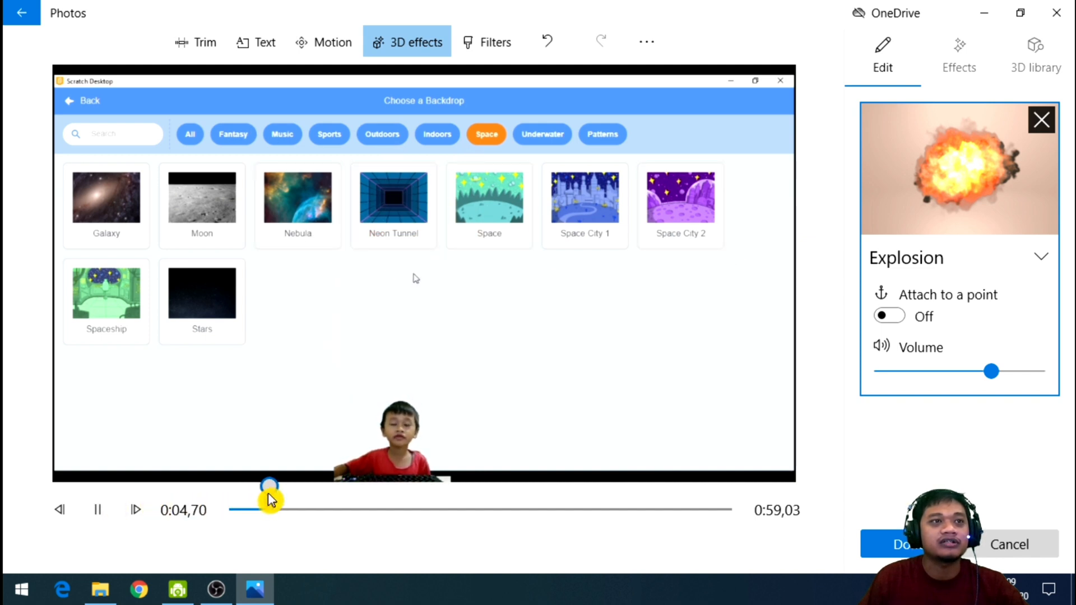
pyautogui.moveTo(277, 499); pyautogui.dragTo(133, 512)
pyautogui.click(96, 511)
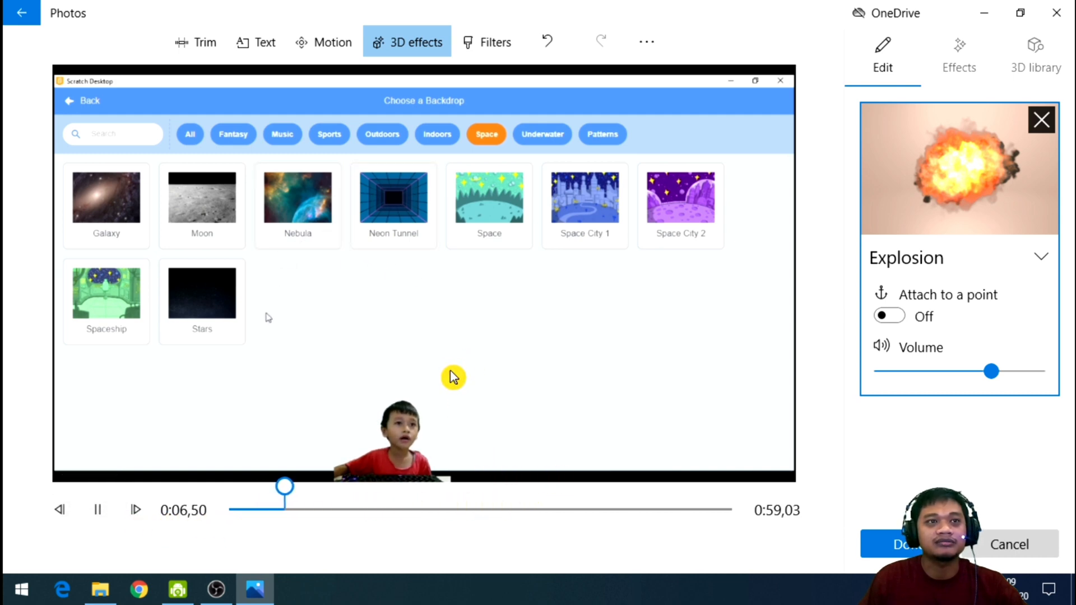
pyautogui.press('F7')
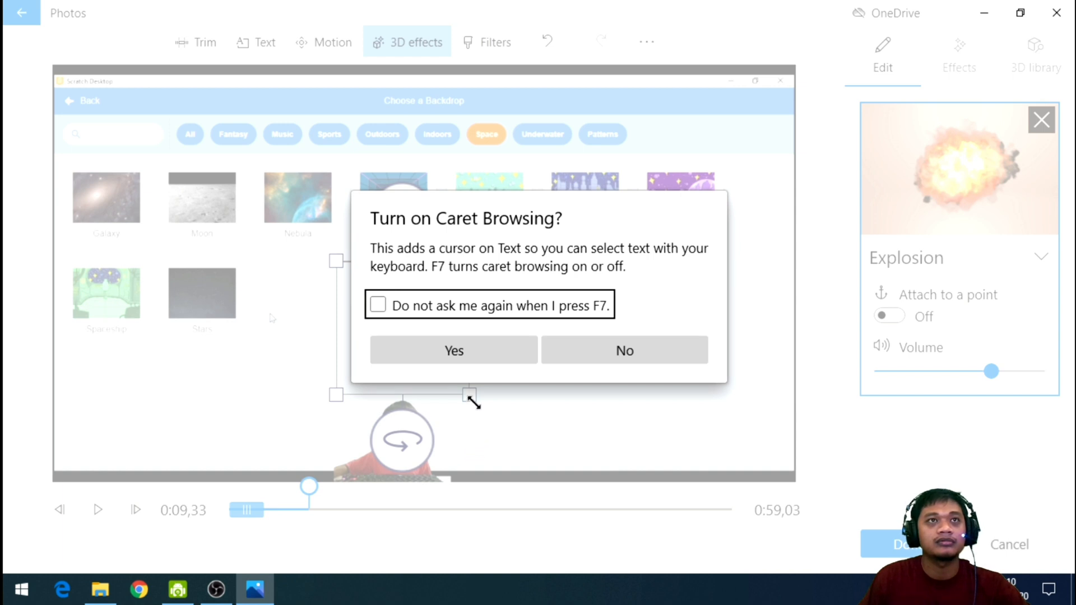
pyautogui.click(502, 351)
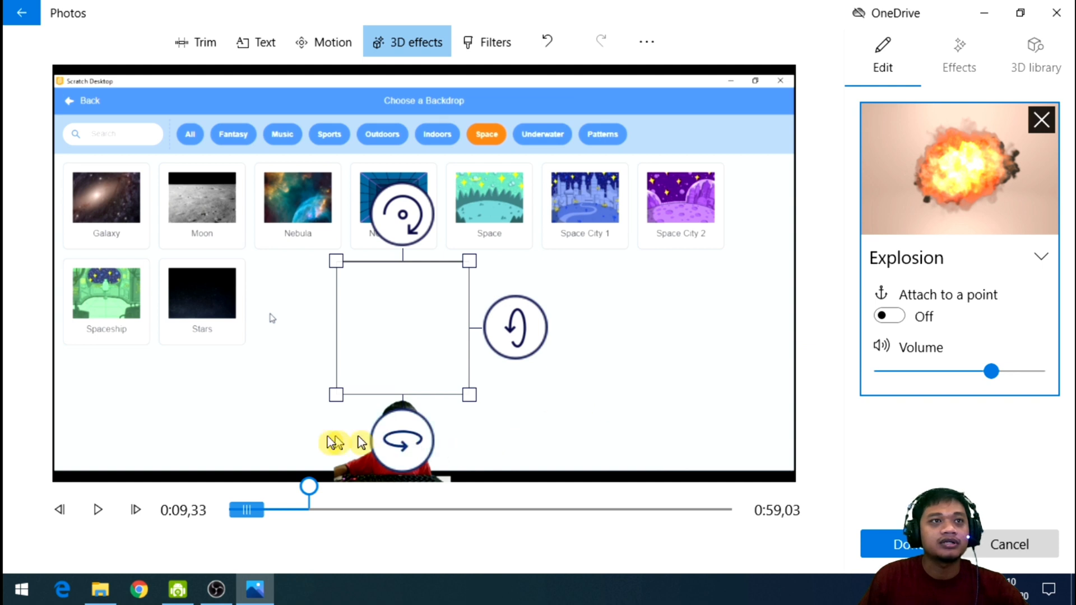
pyautogui.click(97, 509)
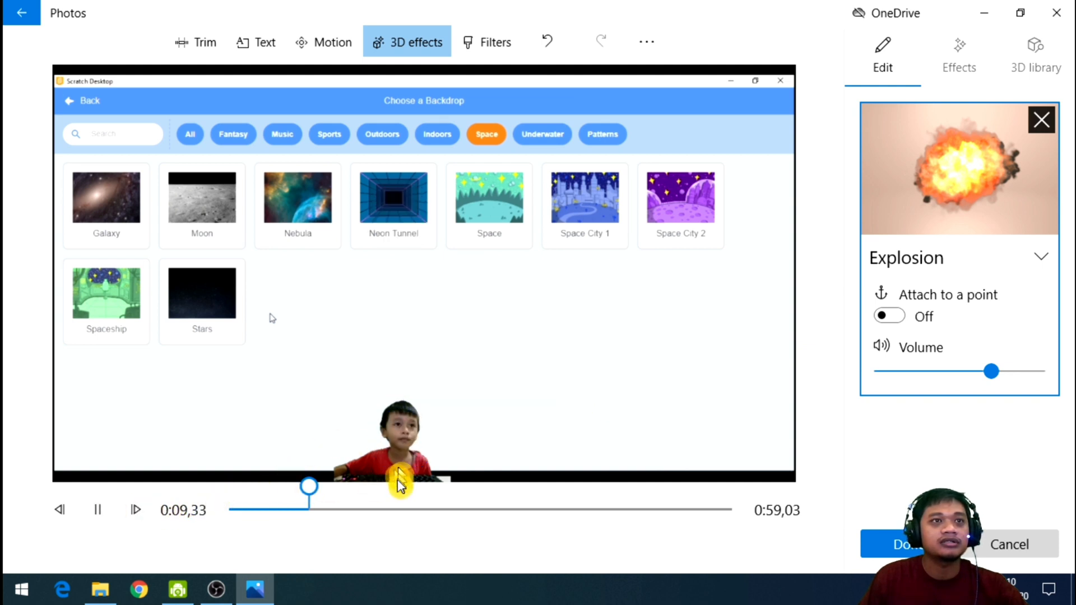
pyautogui.moveTo(320, 490); pyautogui.dragTo(278, 487)
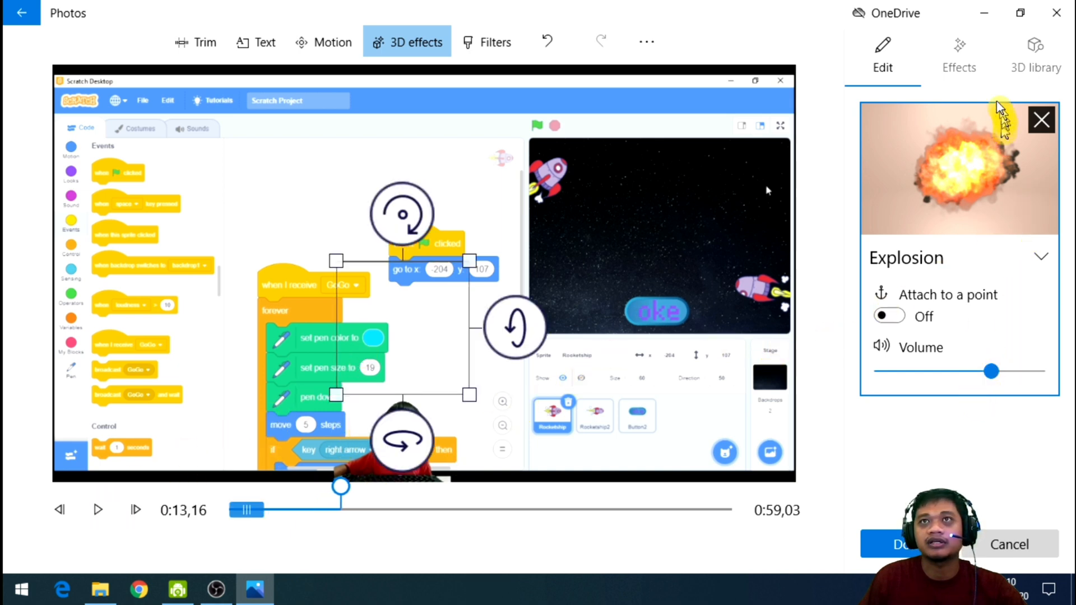
# Add the Atomic motion 3D effect at 0:13,16 and place it over the black starry stage between the two rockets.
pyautogui.click(975, 78)
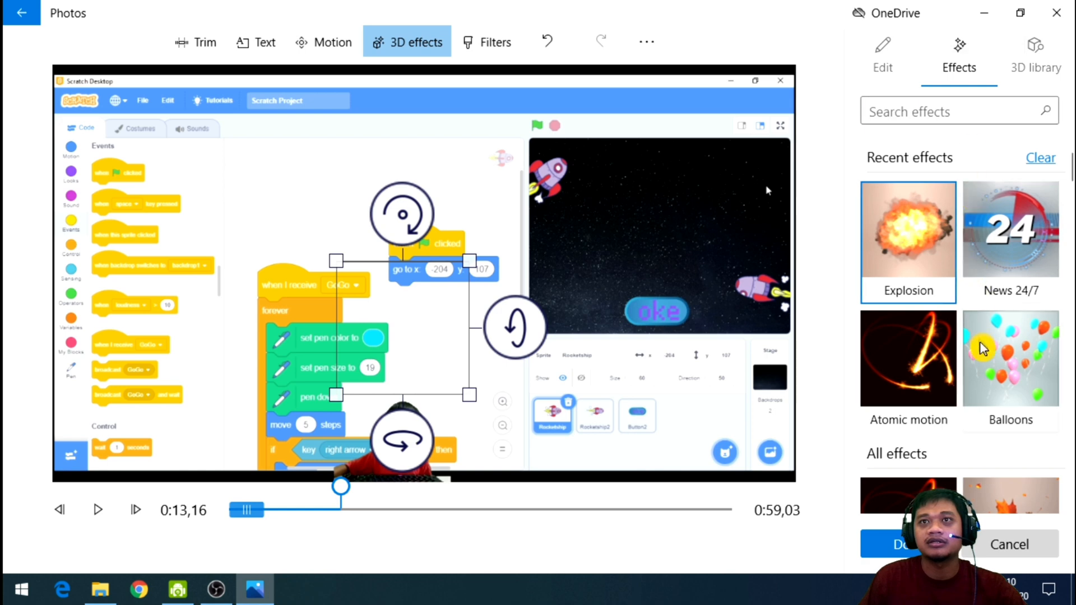
pyautogui.scroll(-1, 936, 322)
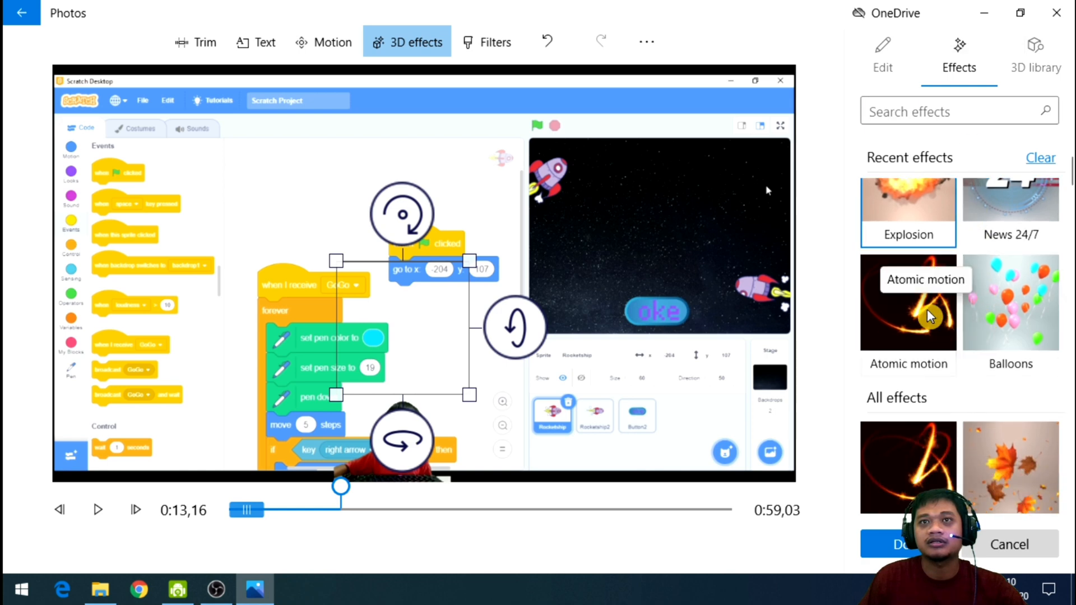
pyautogui.click(930, 317)
pyautogui.moveTo(460, 272); pyautogui.dragTo(682, 236)
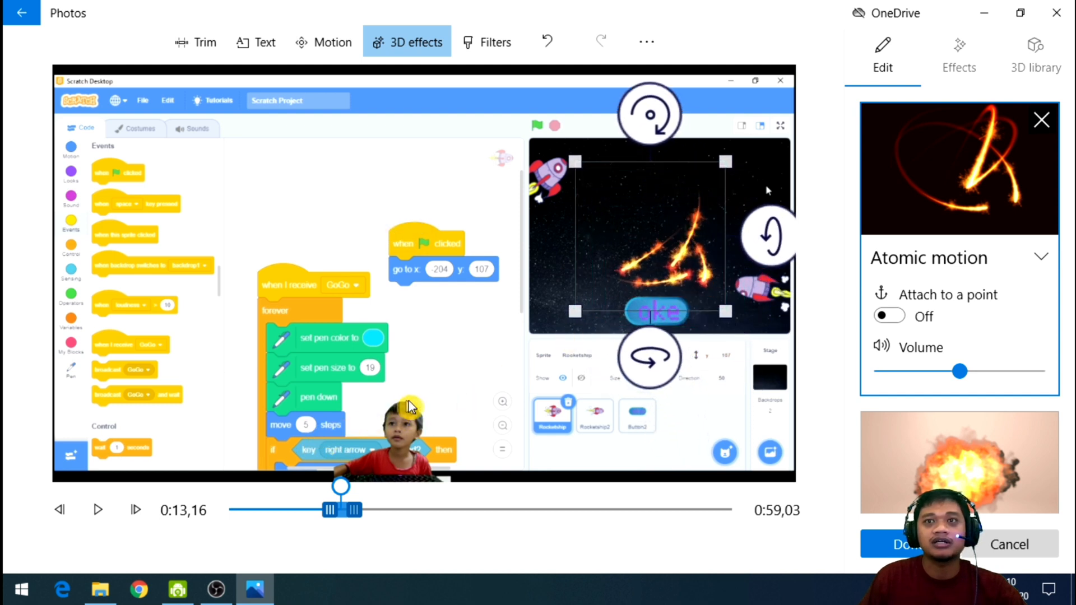
# Play the clip to review the Atomic motion effect, and pause at 0:15,50.
pyautogui.click(99, 513)
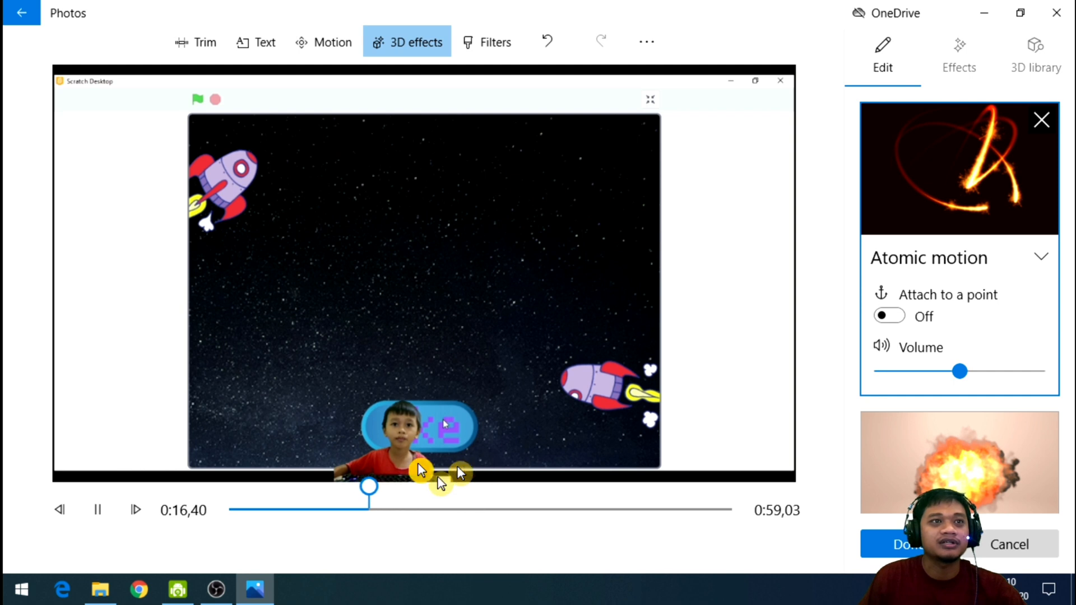
pyautogui.moveTo(367, 486); pyautogui.dragTo(226, 496)
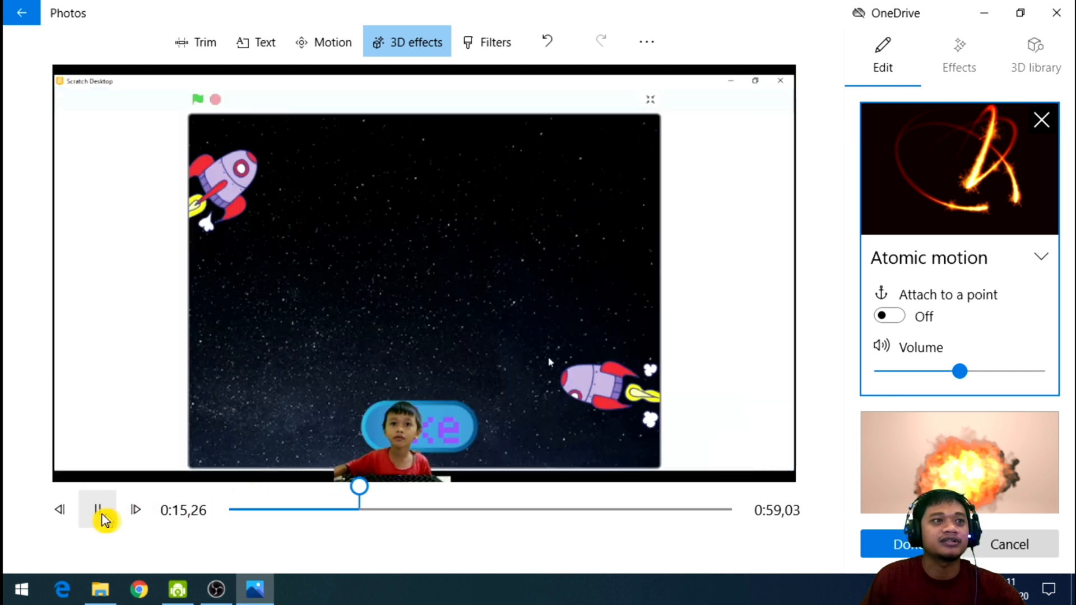
pyautogui.click(98, 510)
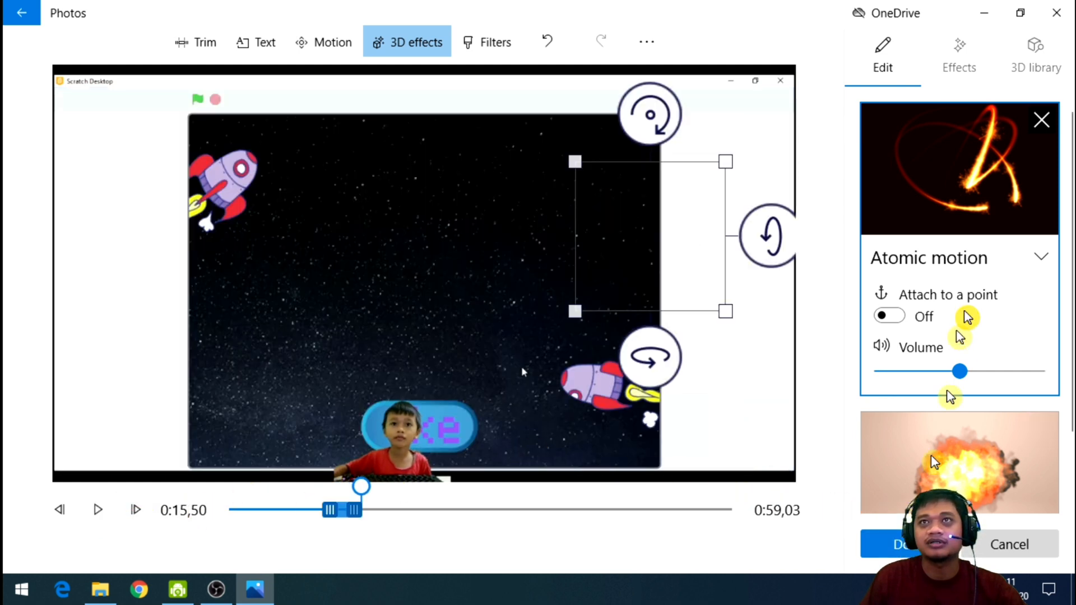
# Look through the available 3D effects and the list of effects already added to the clip.
pyautogui.click(960, 53)
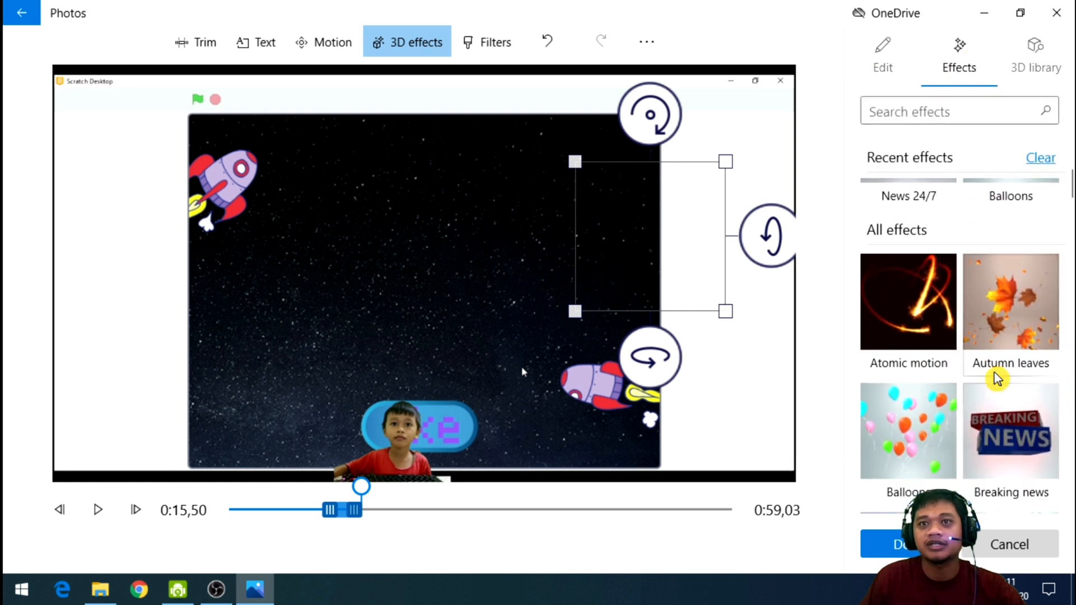
pyautogui.scroll(-5, 996, 379)
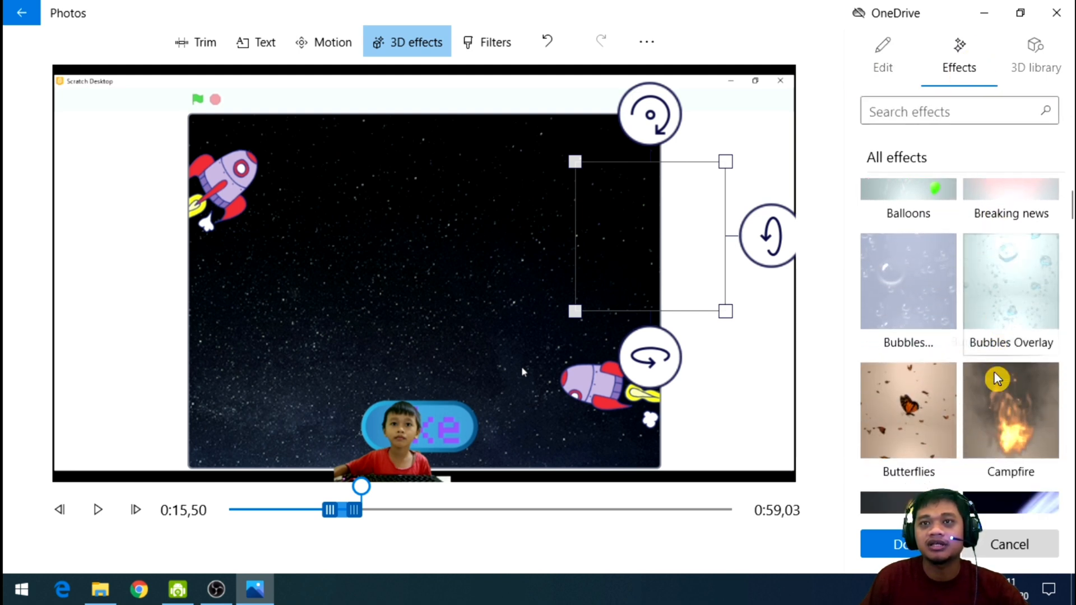
pyautogui.scroll(-2, 998, 379)
pyautogui.scroll(-5, 997, 380)
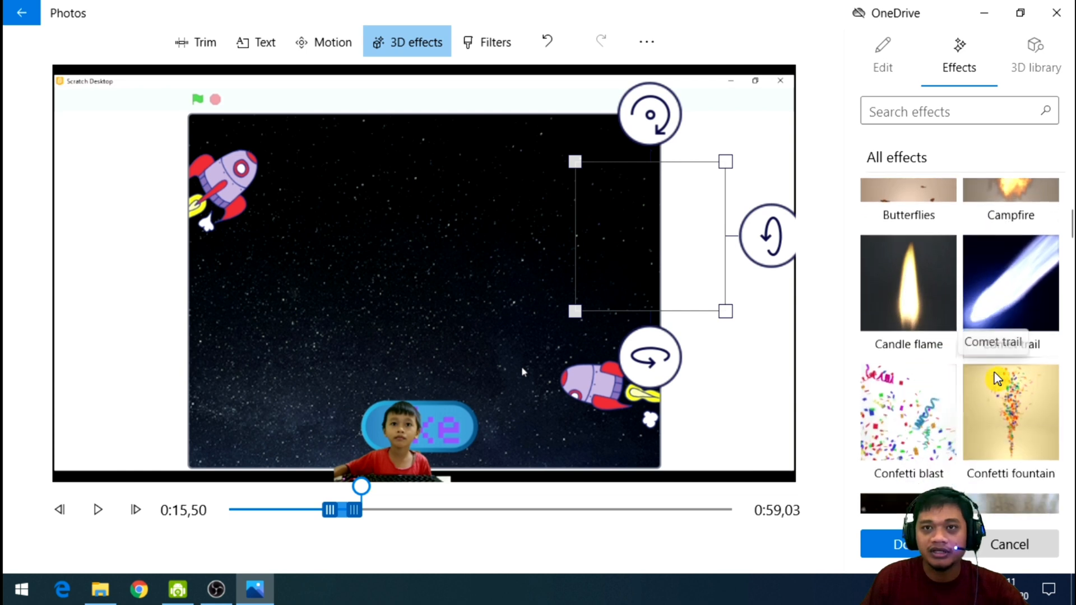
pyautogui.scroll(-10, 996, 379)
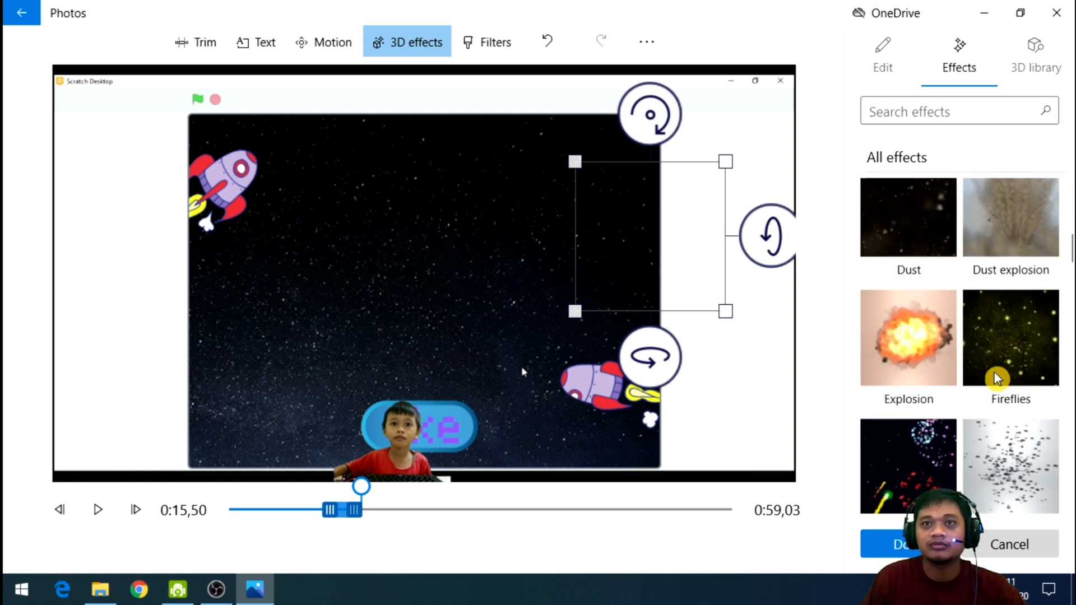
pyautogui.scroll(-1, 995, 376)
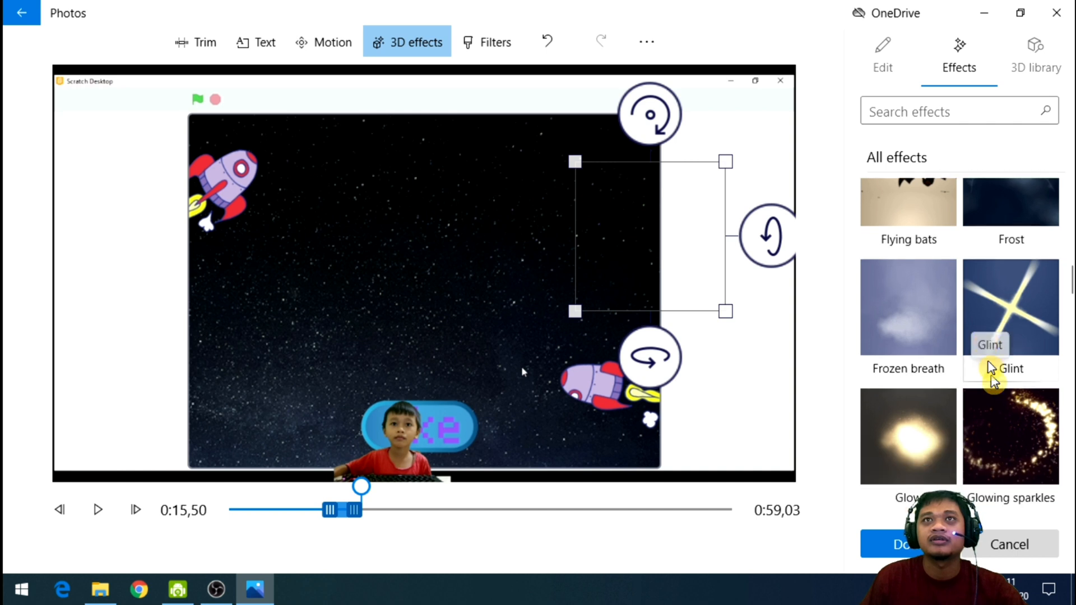
pyautogui.click(893, 65)
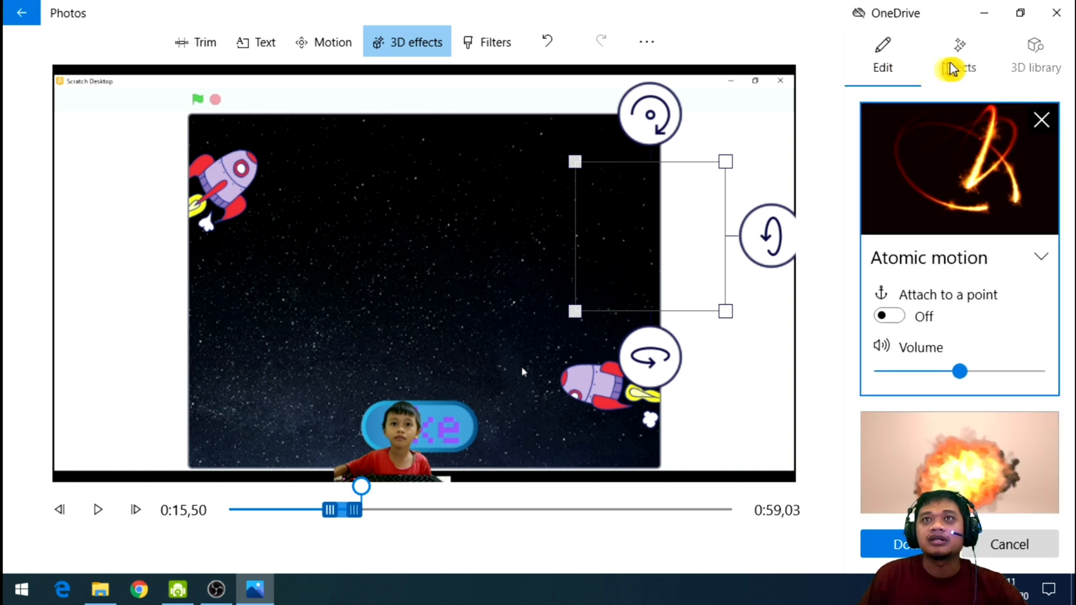
pyautogui.scroll(-2, 958, 329)
pyautogui.click(983, 70)
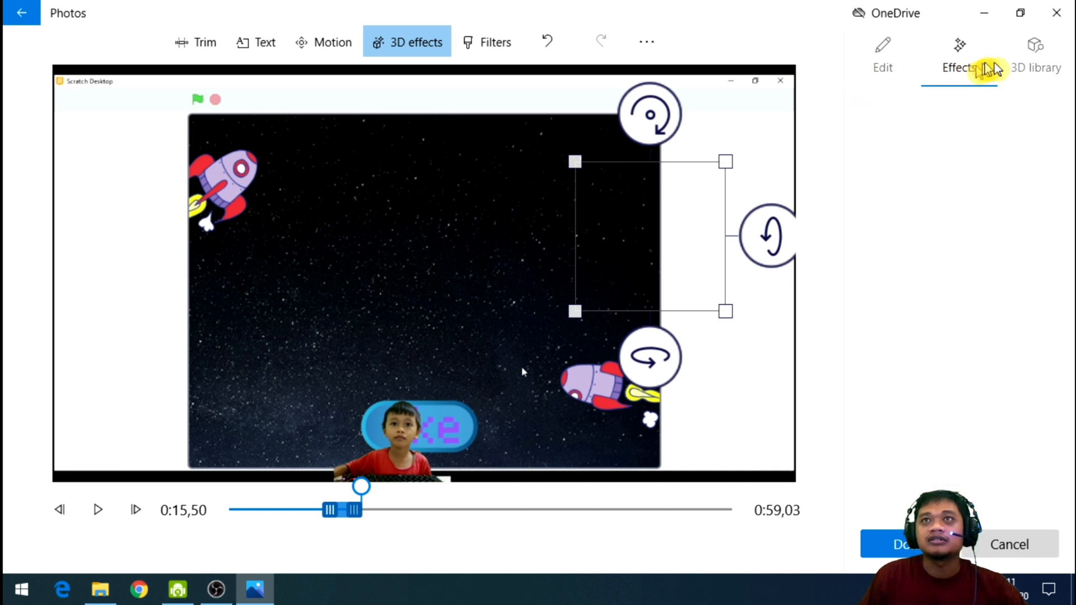
# Look into the Animals & Insects category of the 3D library, and apply the clip's 3D effects without adding a model.
pyautogui.click(1048, 69)
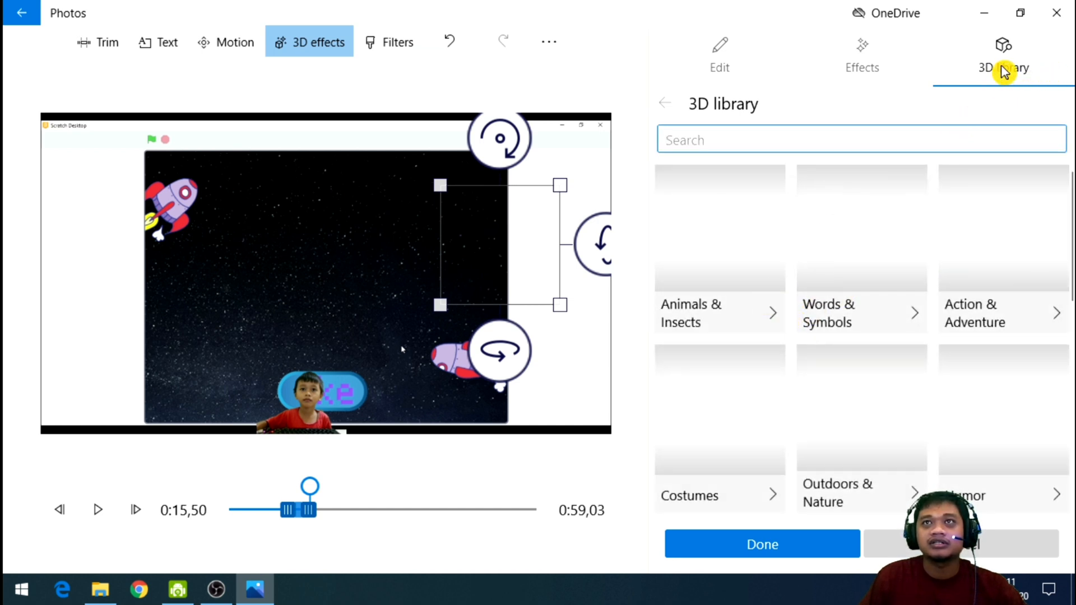
pyautogui.click(761, 320)
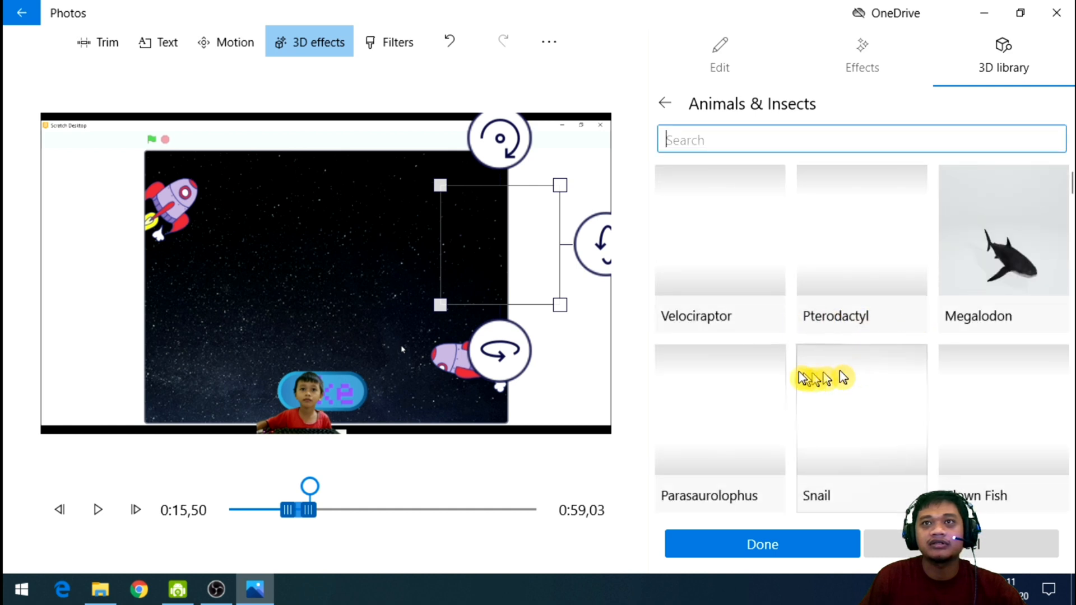
pyautogui.click(672, 105)
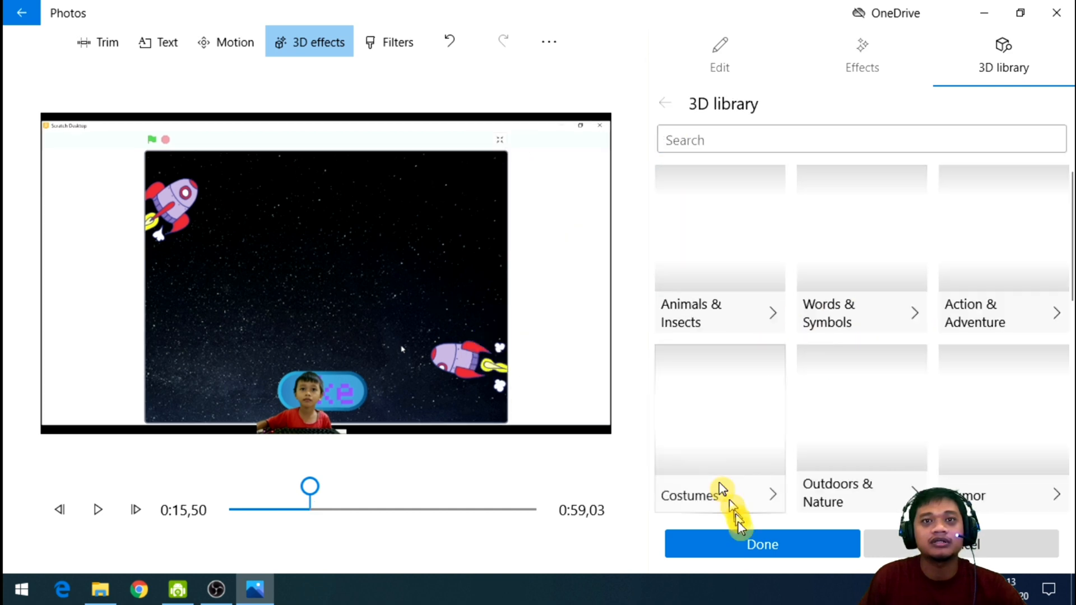
pyautogui.click(753, 555)
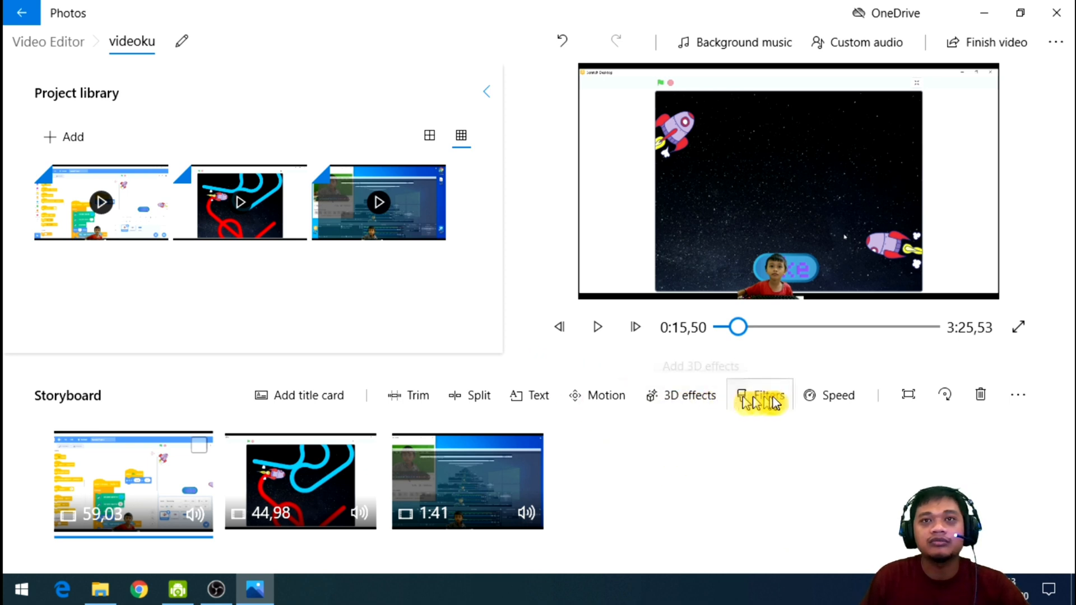
# Set the playback speed of the third storyboard clip to 1.25x.
pyautogui.click(492, 463)
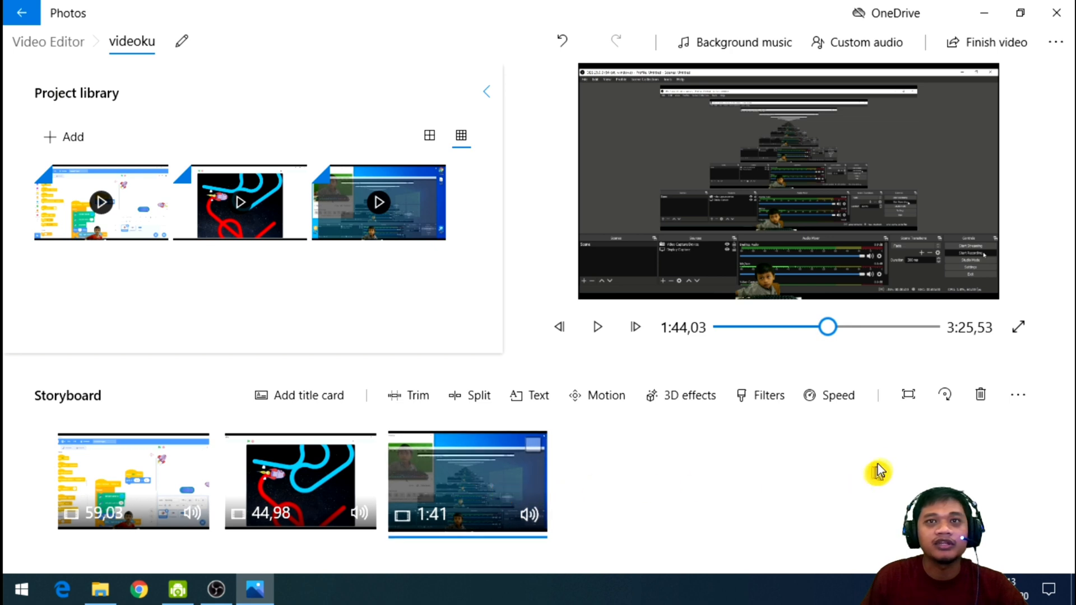
pyautogui.click(844, 409)
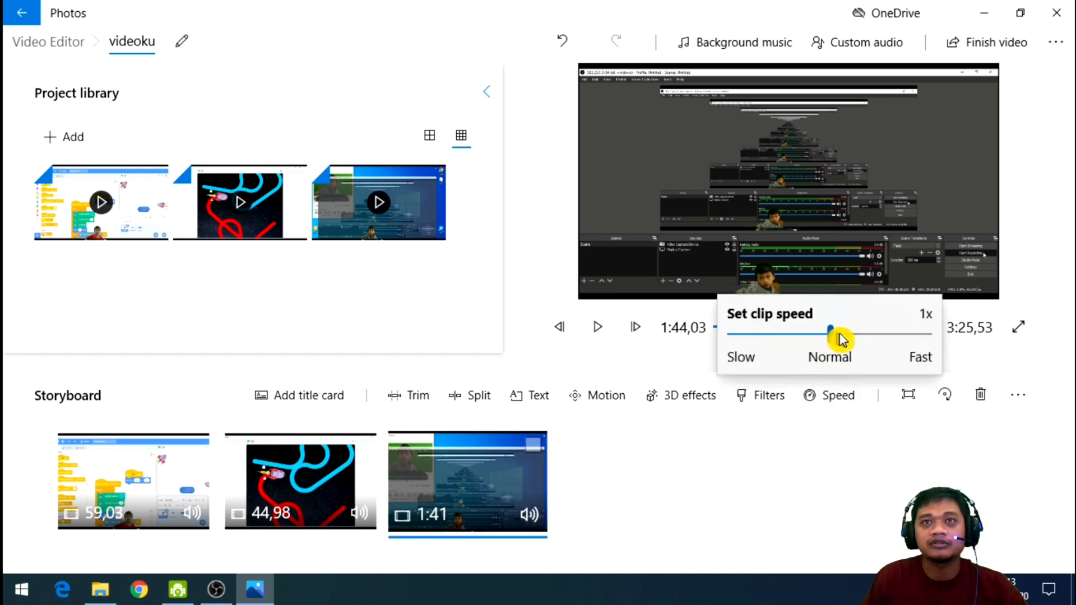
pyautogui.moveTo(878, 346); pyautogui.dragTo(855, 351)
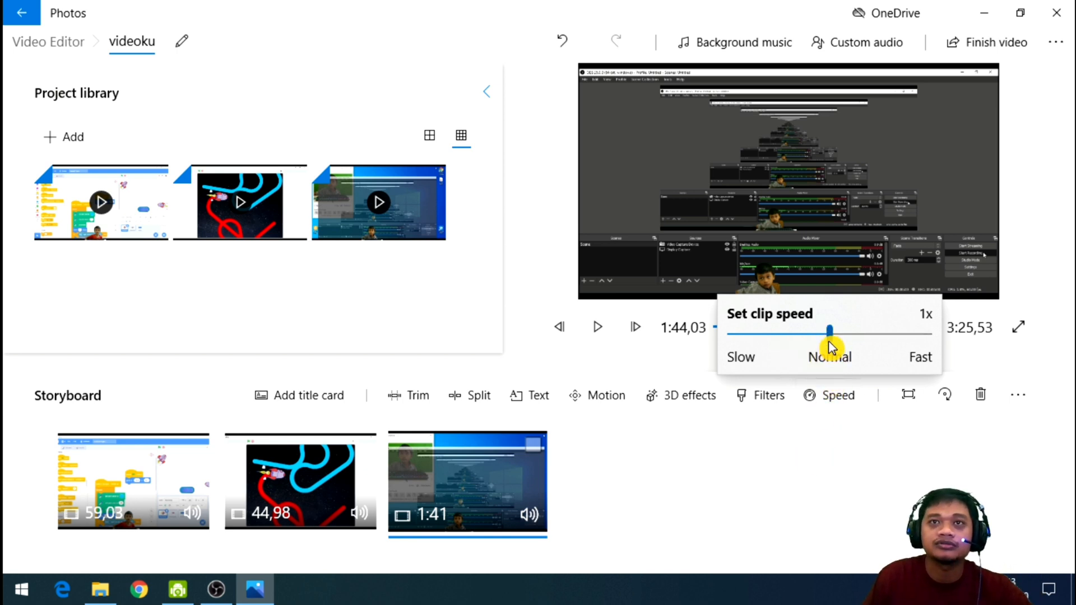
pyautogui.click(813, 468)
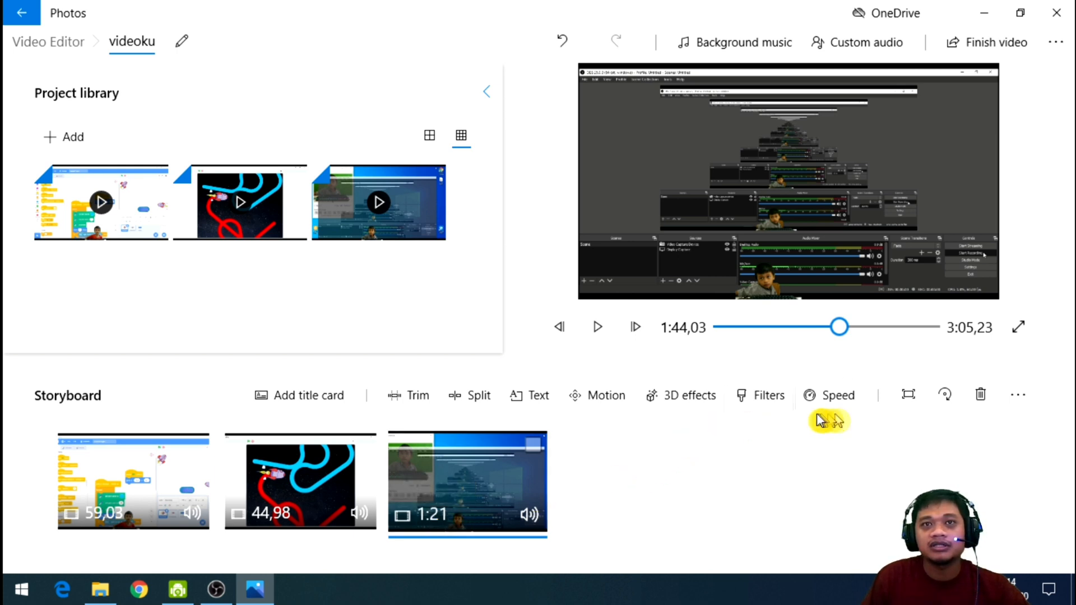
# Try the Classic, Pearl, Adventure, Denim, Iceberg, Sepia, Brassy, Inky and Energy filters on the third storyboard clip.
pyautogui.click(761, 413)
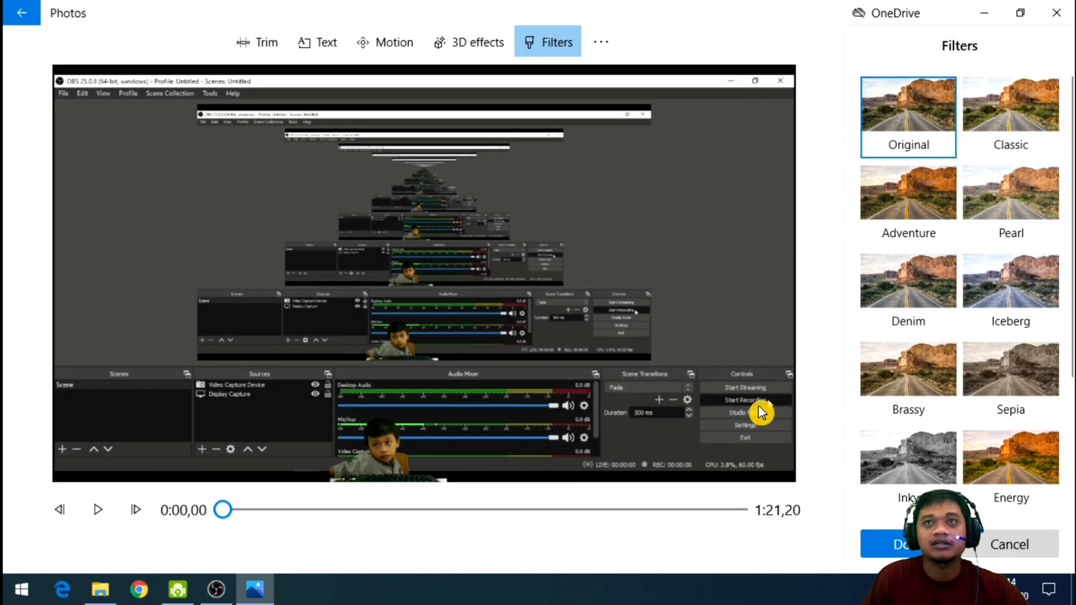
pyautogui.click(1008, 131)
pyautogui.click(1006, 212)
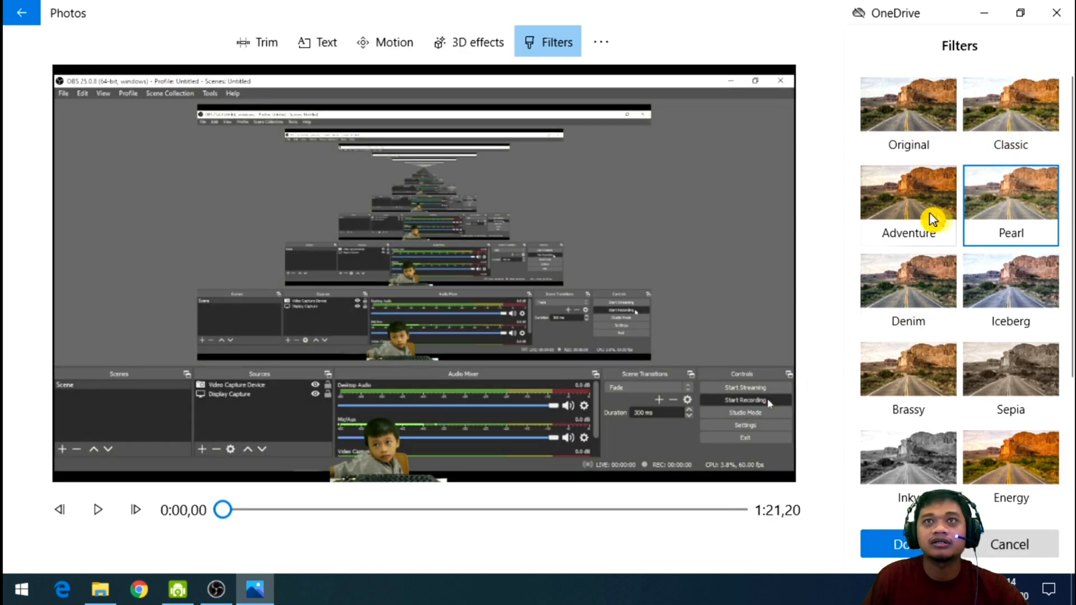
pyautogui.click(932, 218)
pyautogui.click(918, 283)
pyautogui.click(1039, 289)
pyautogui.click(1017, 371)
pyautogui.click(912, 377)
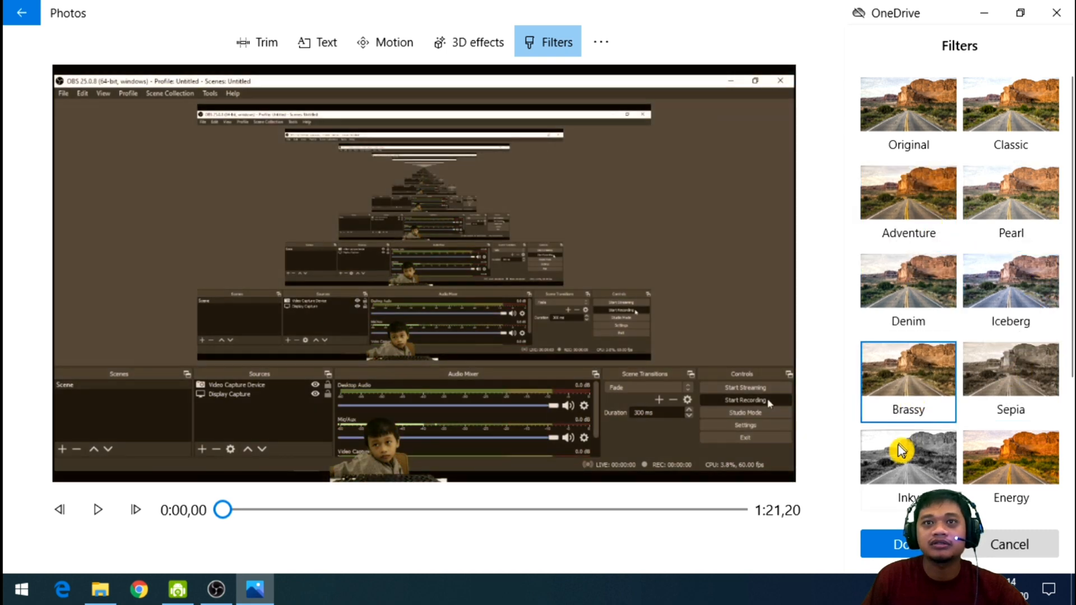
pyautogui.click(898, 457)
pyautogui.click(1042, 465)
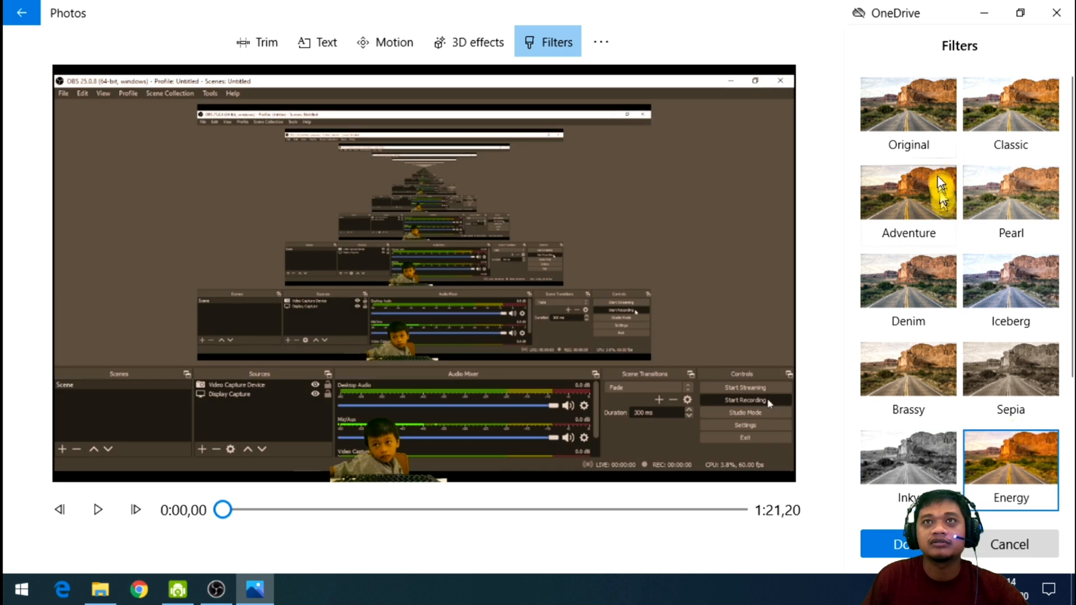
# Reset the clip's filter to Original, look through the remaining filters, and leave without saving changes.
pyautogui.click(936, 124)
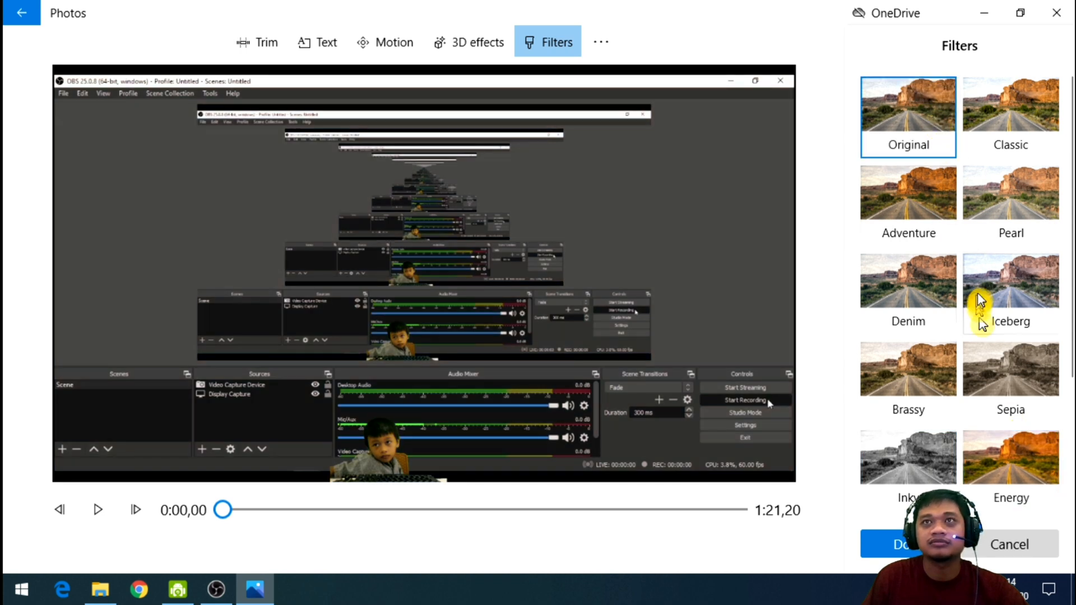
pyautogui.scroll(-3, 980, 300)
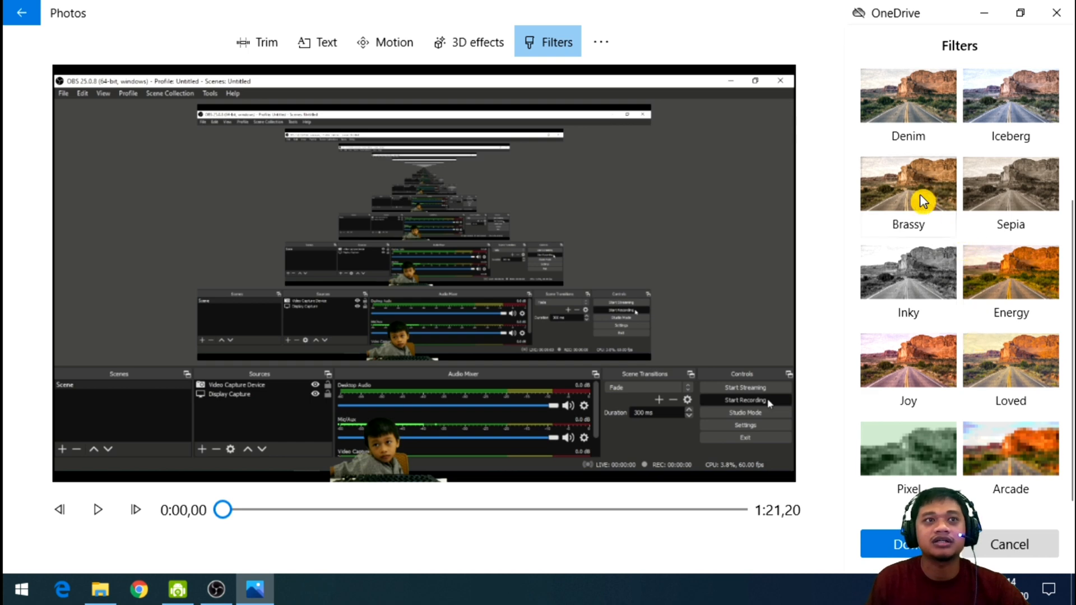
pyautogui.click(1005, 544)
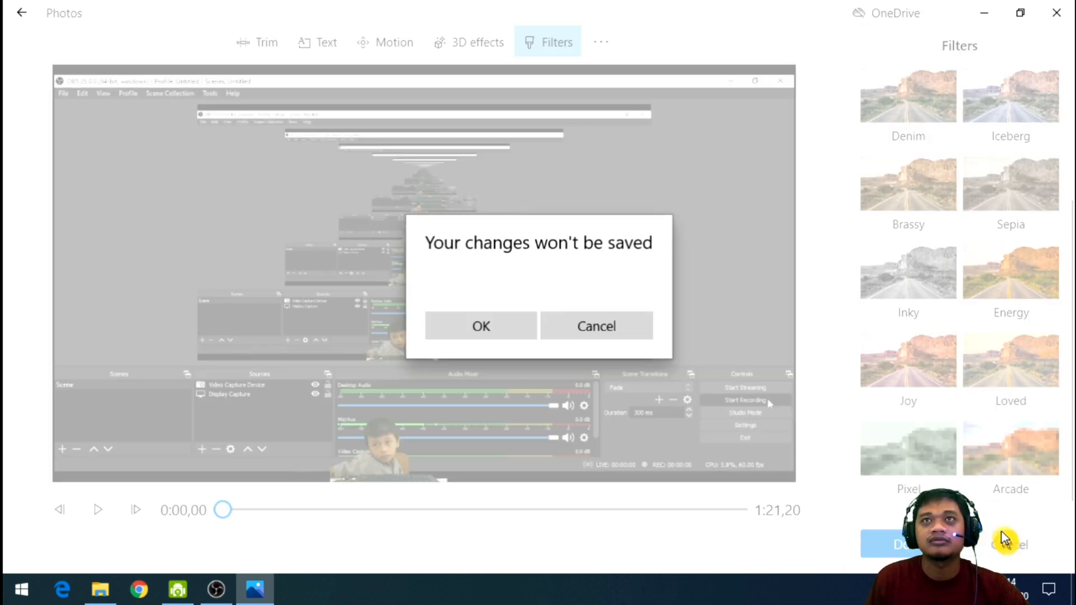
pyautogui.click(516, 329)
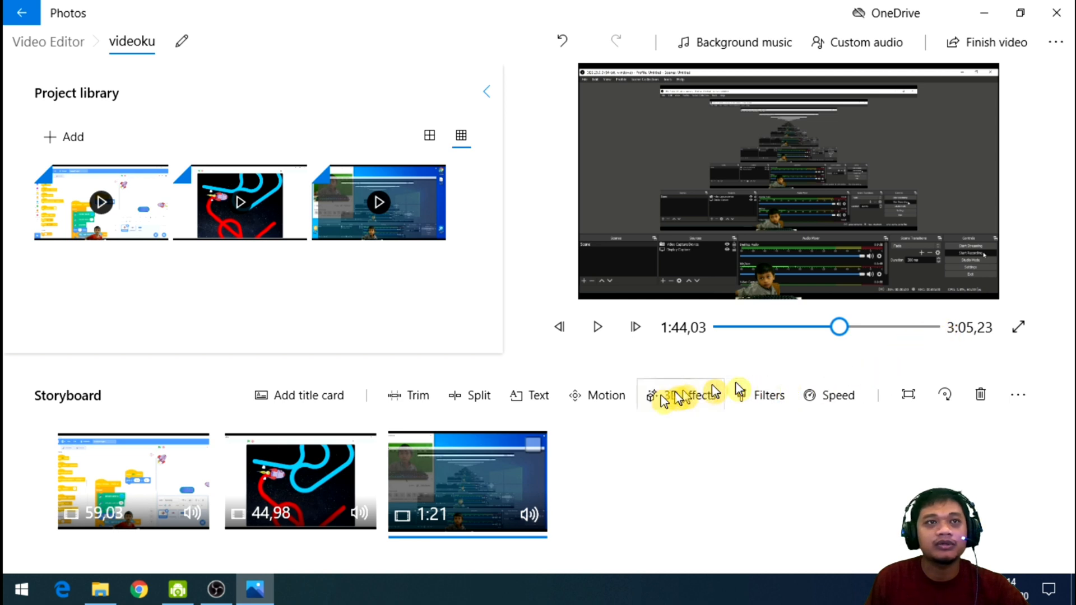
# Try the zoom, pan and tilt camera motions on the third clip, and discard the changes.
pyautogui.click(604, 401)
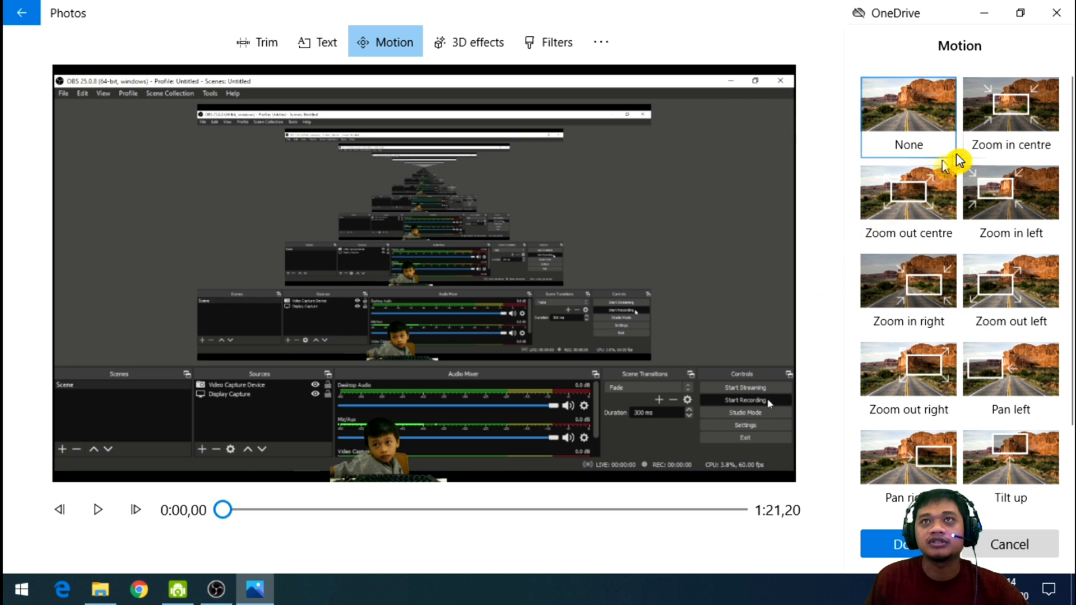
pyautogui.click(945, 206)
pyautogui.click(1004, 207)
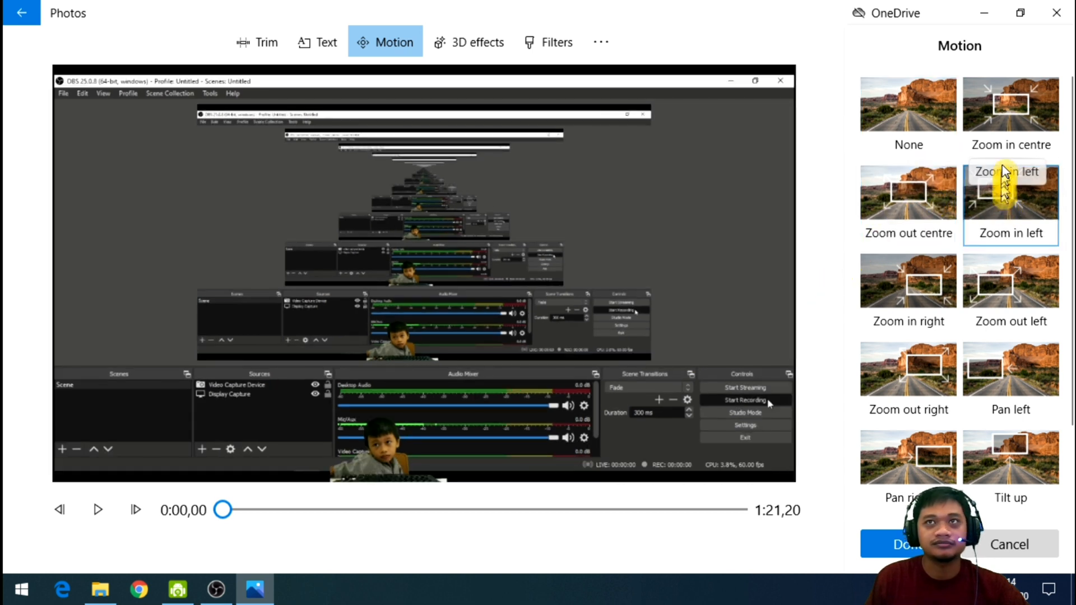
pyautogui.click(1019, 115)
pyautogui.click(989, 369)
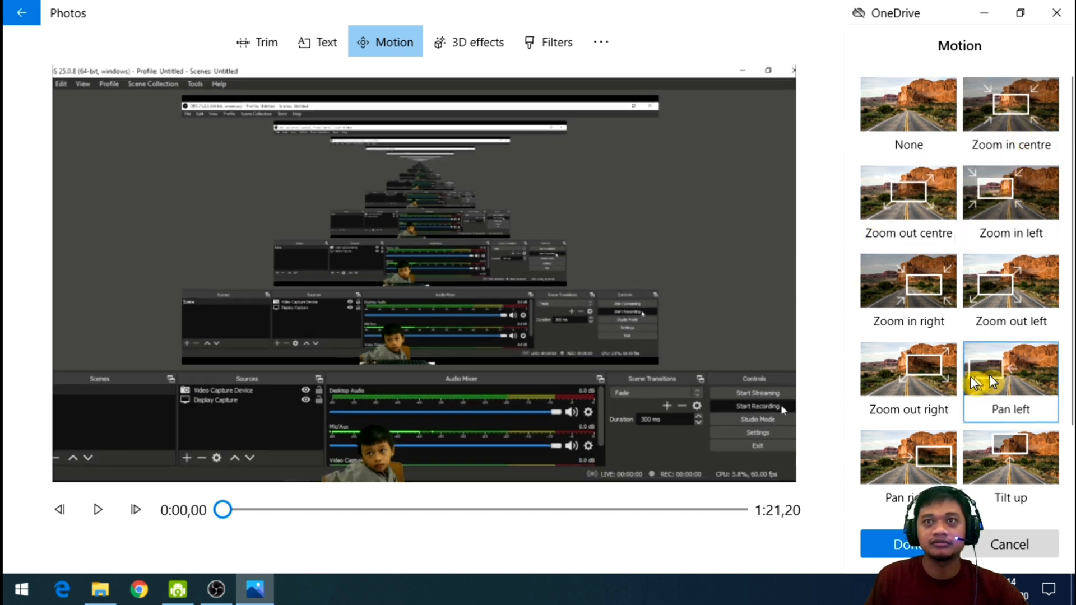
pyautogui.click(919, 370)
pyautogui.click(913, 290)
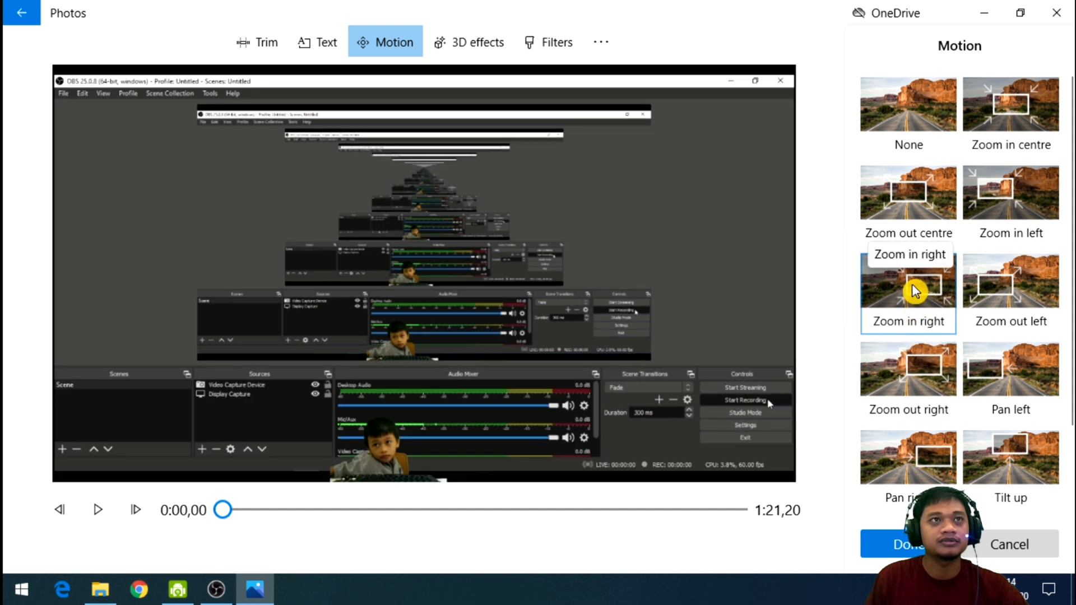
pyautogui.click(1028, 296)
pyautogui.click(908, 464)
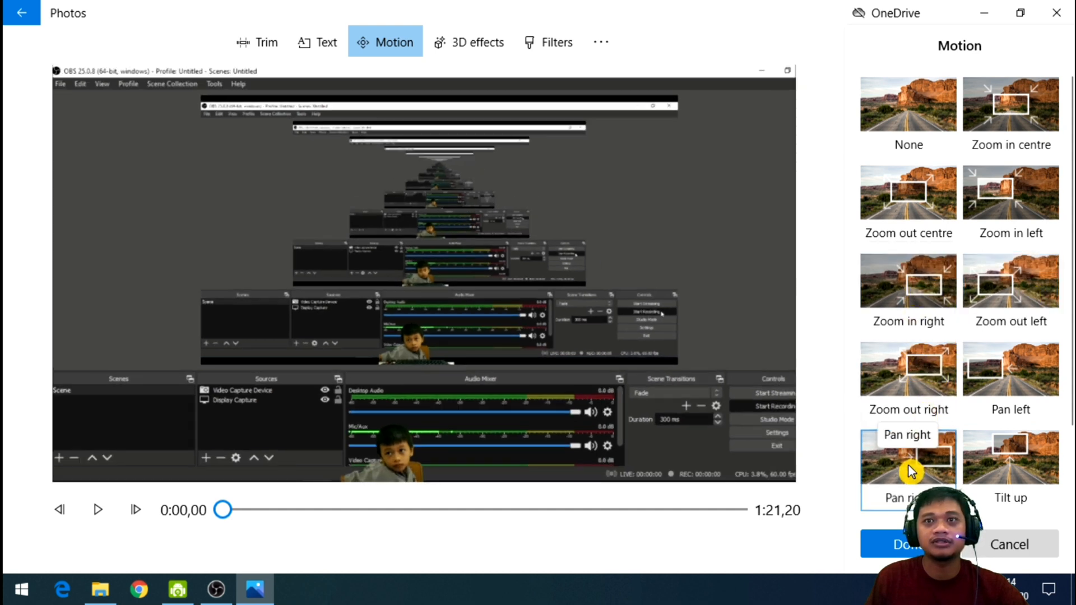
pyautogui.click(1028, 466)
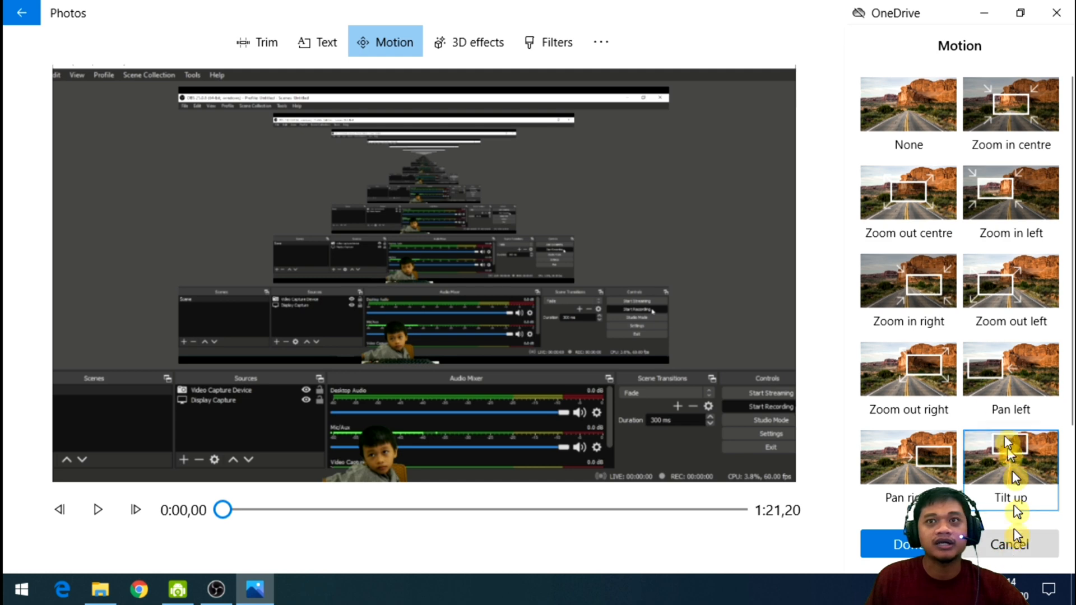
pyautogui.scroll(-2, 1037, 482)
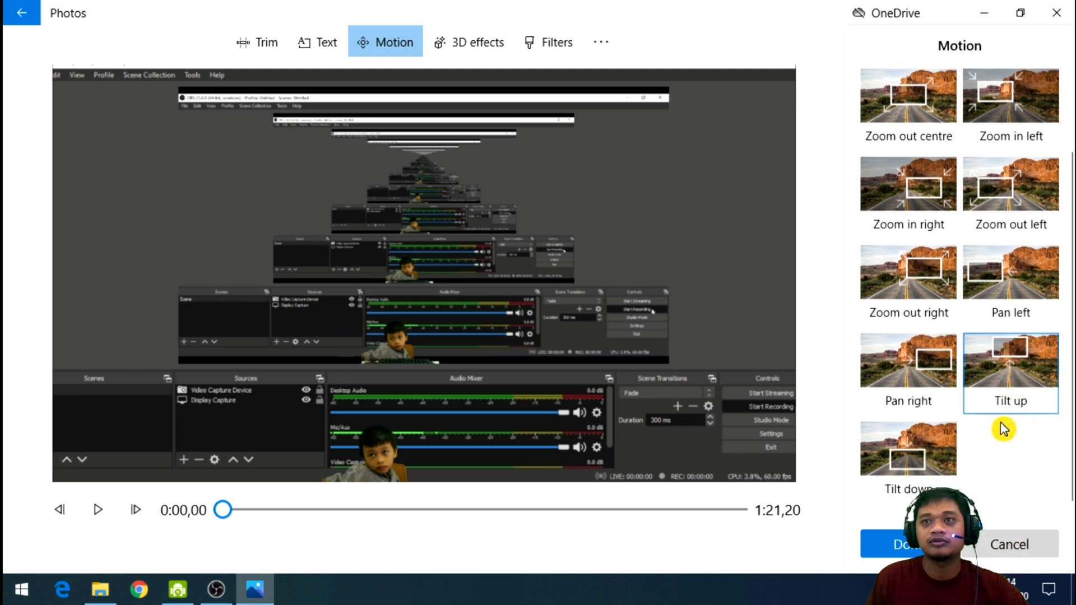
pyautogui.click(1004, 548)
pyautogui.click(502, 331)
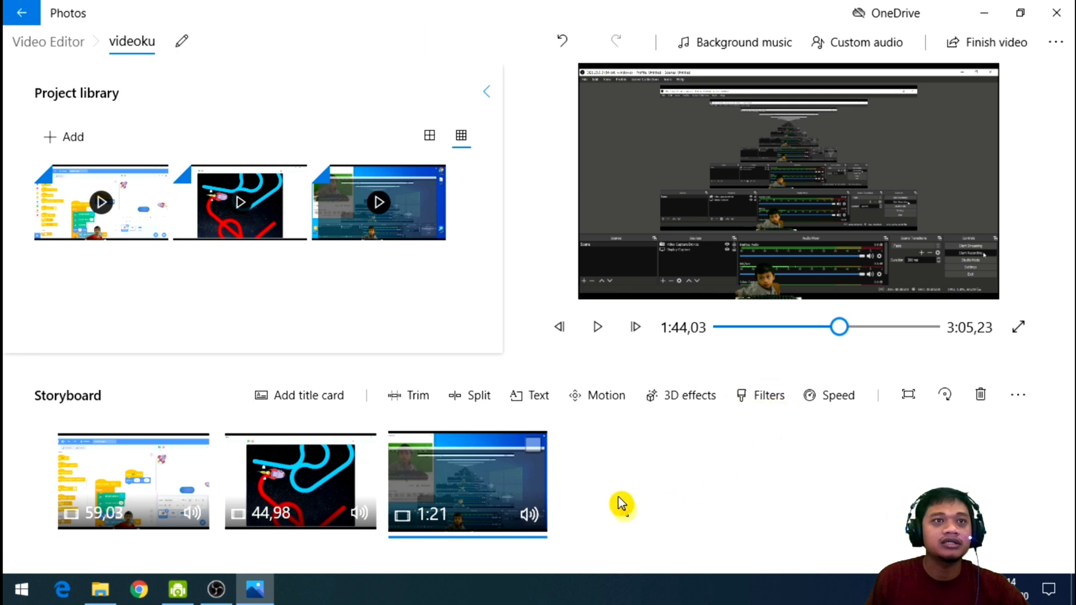
# Add the text "Pesawat" to the third storyboard clip.
pyautogui.click(537, 409)
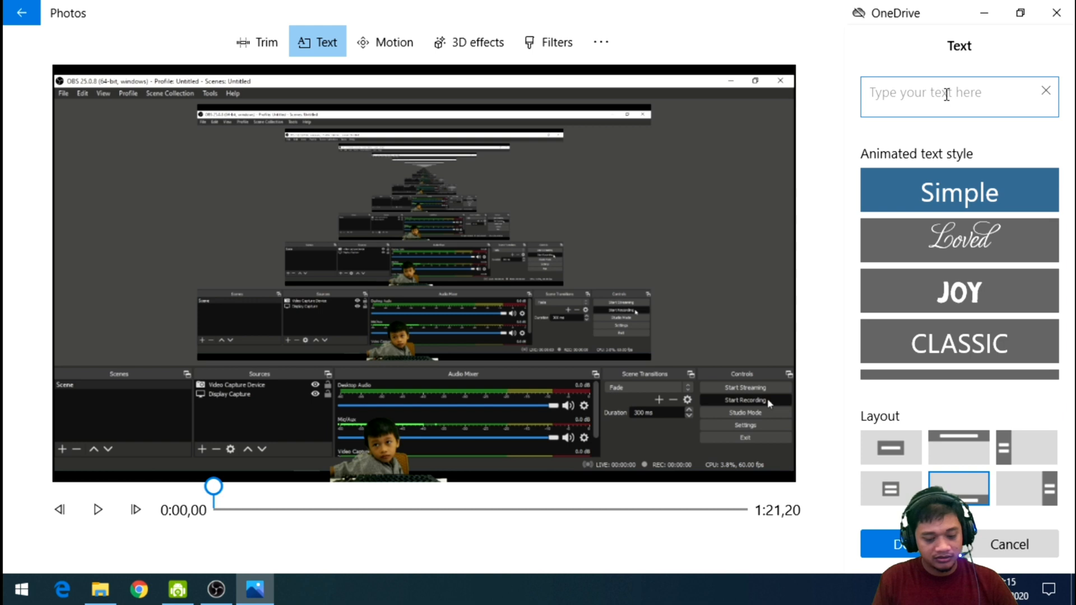
pyautogui.write('Pesawat')
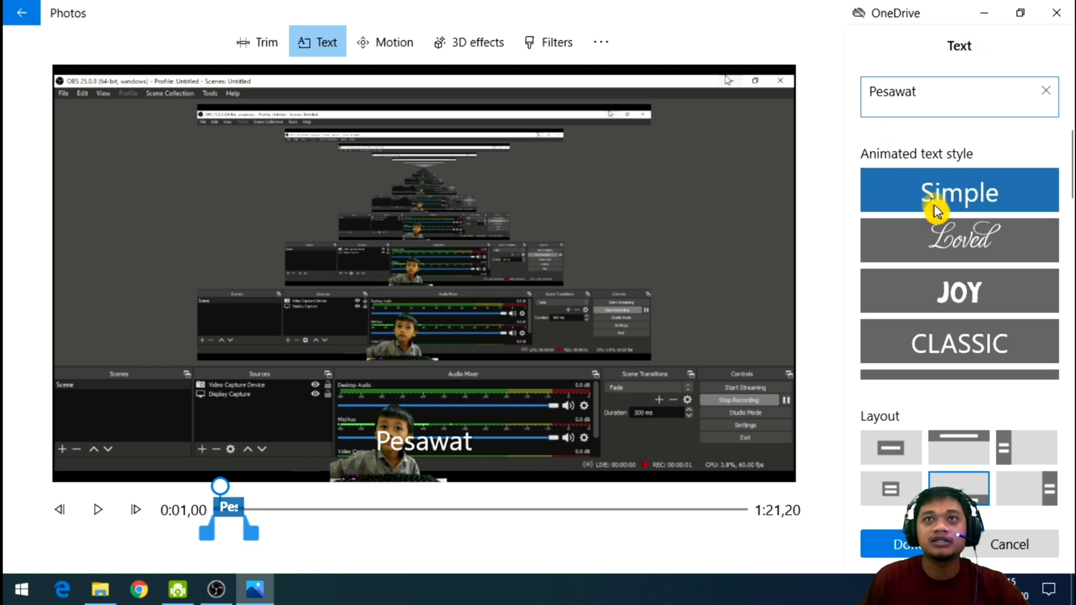
# Compare the Loved, Joy and Classic animated text styles, and apply the Adventure style to the text.
pyautogui.click(956, 245)
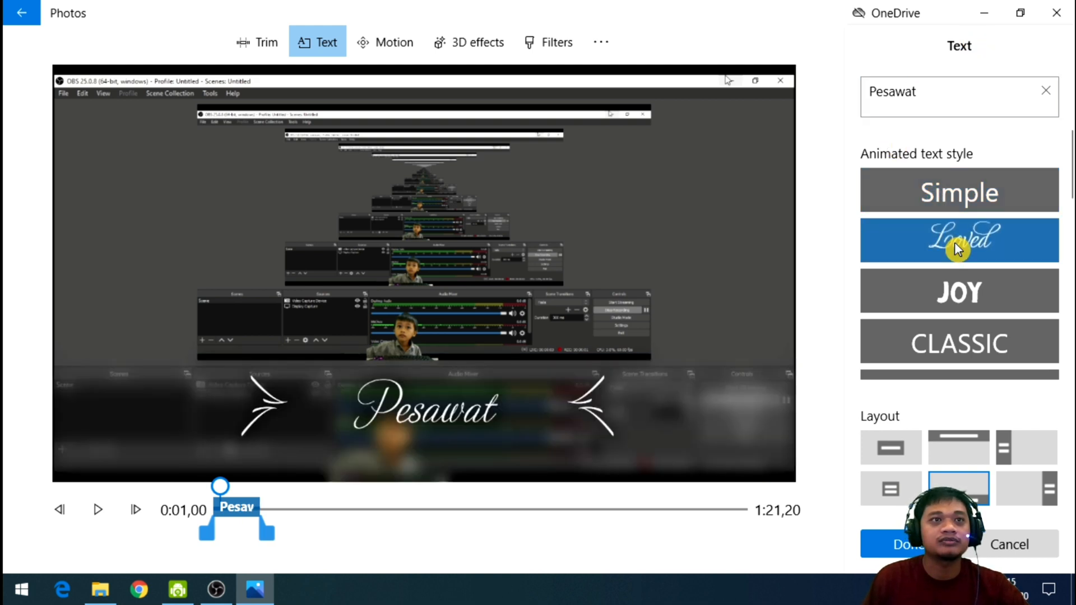
pyautogui.click(950, 296)
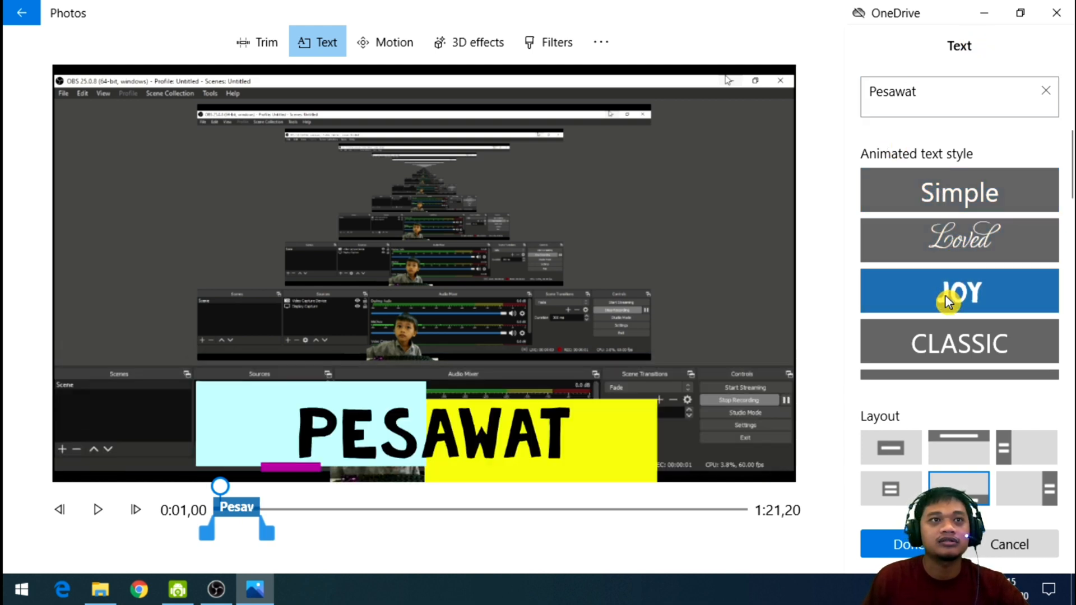
pyautogui.click(947, 350)
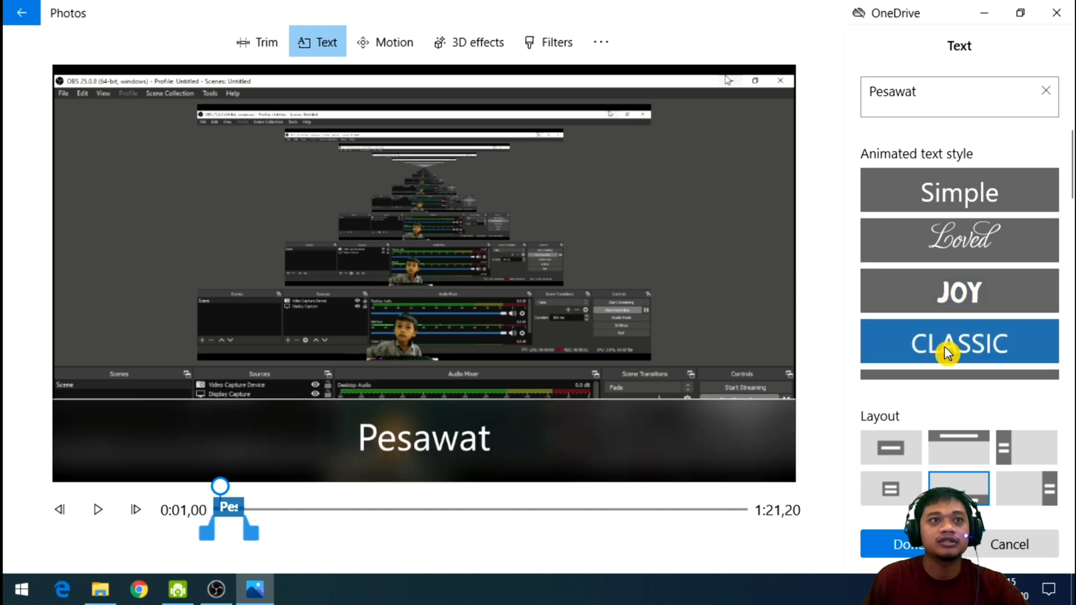
pyautogui.scroll(-1, 978, 336)
pyautogui.scroll(-1, 986, 336)
pyautogui.click(1003, 326)
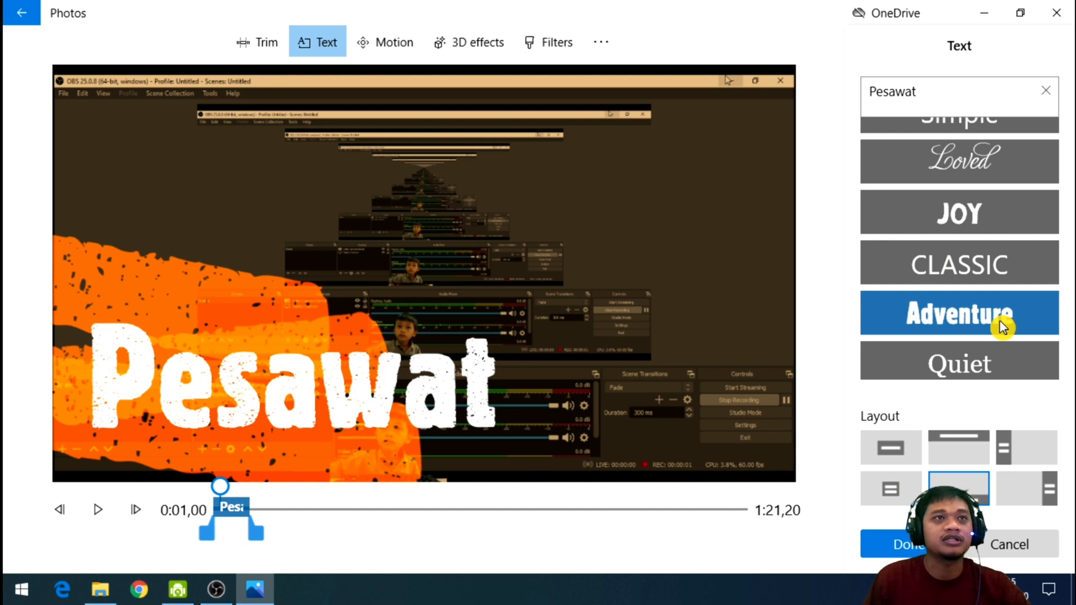
pyautogui.scroll(-4, 984, 320)
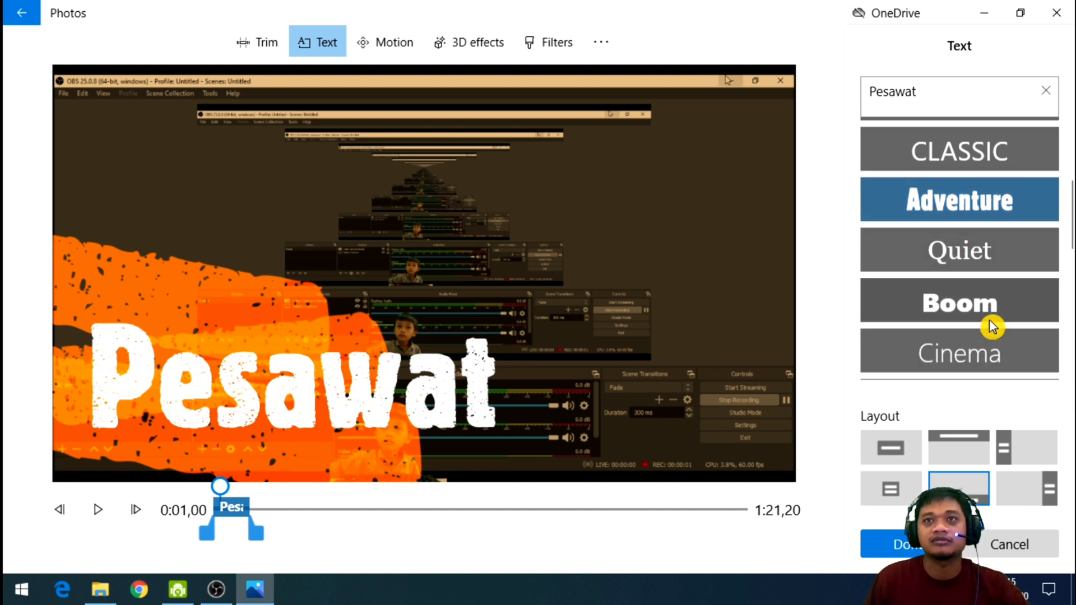
# Compare the layouts for the "Pesawat" text, choose Title 1, and save the text on the clip.
pyautogui.click(889, 457)
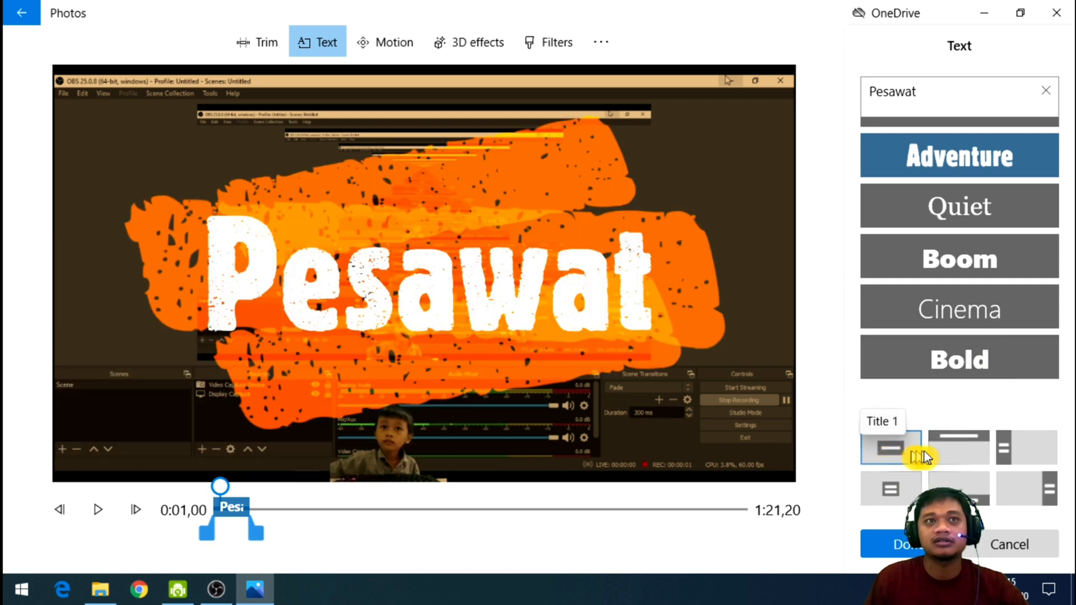
pyautogui.click(954, 457)
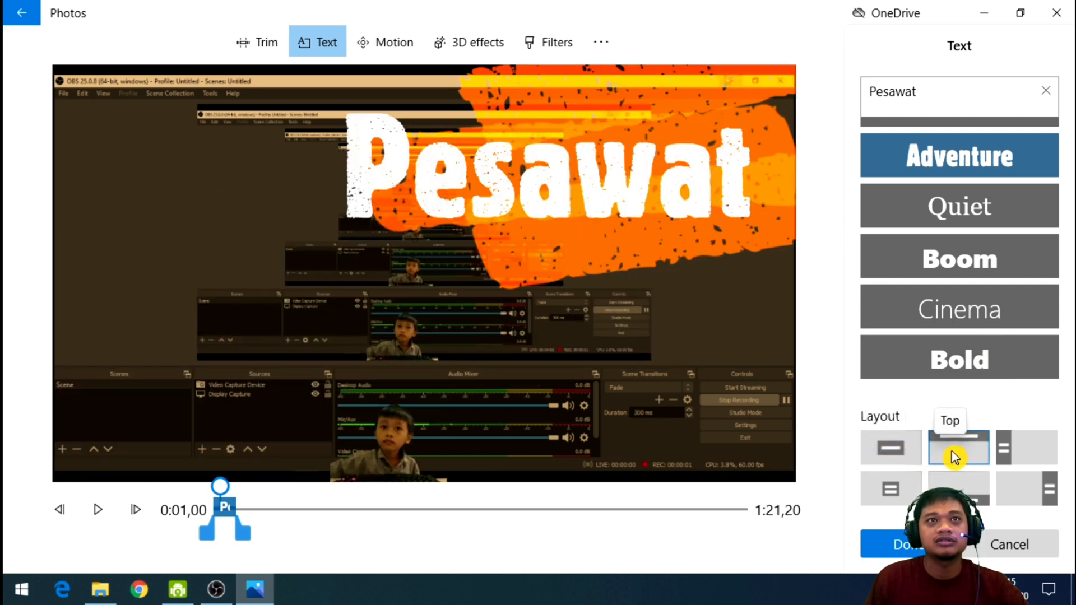
pyautogui.click(1028, 458)
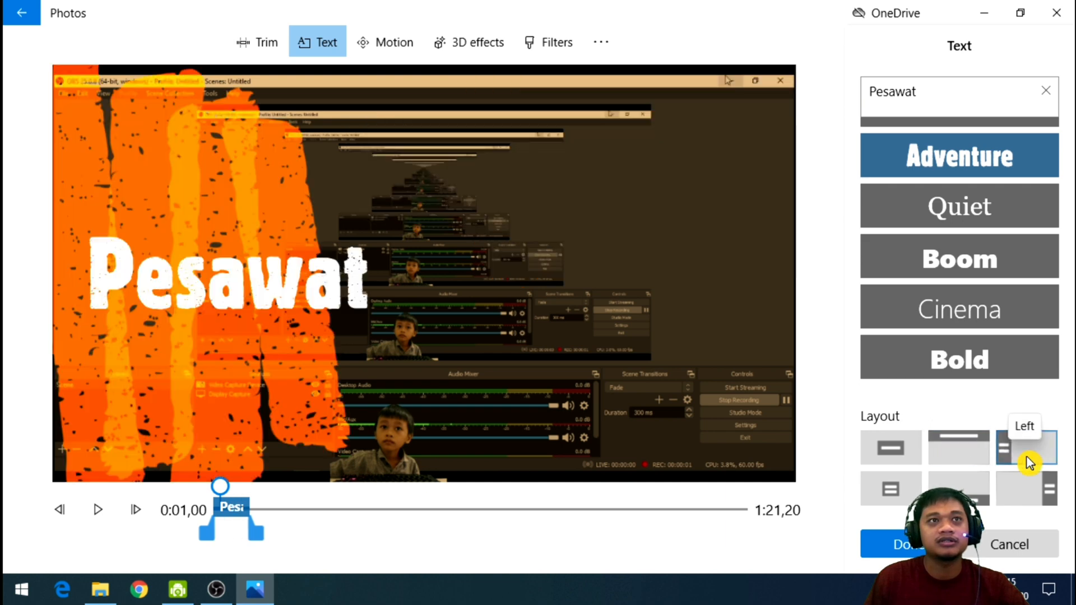
pyautogui.click(1037, 502)
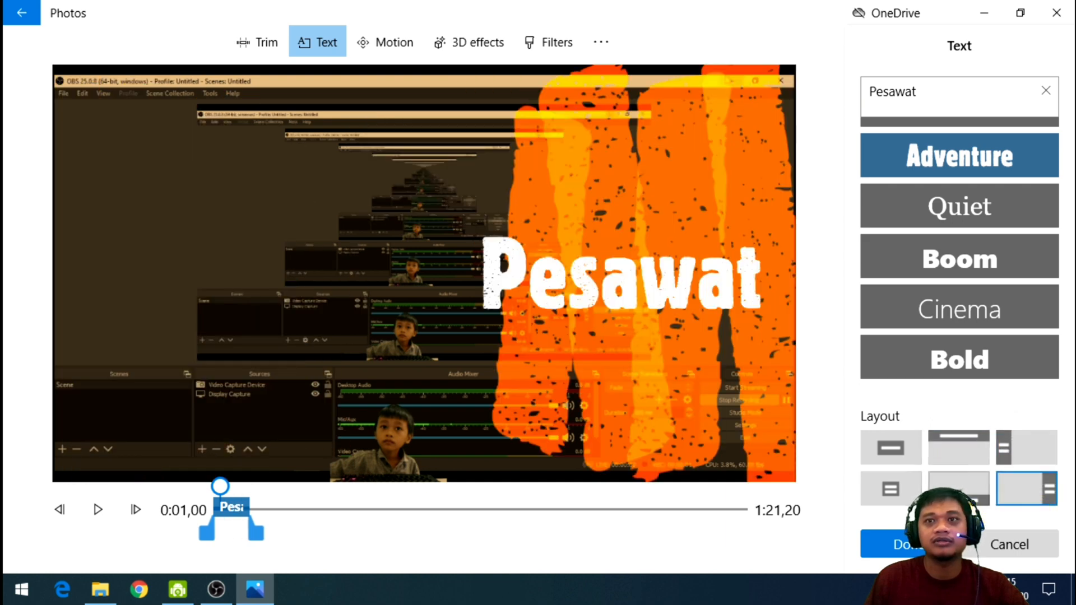
pyautogui.click(958, 486)
pyautogui.click(891, 492)
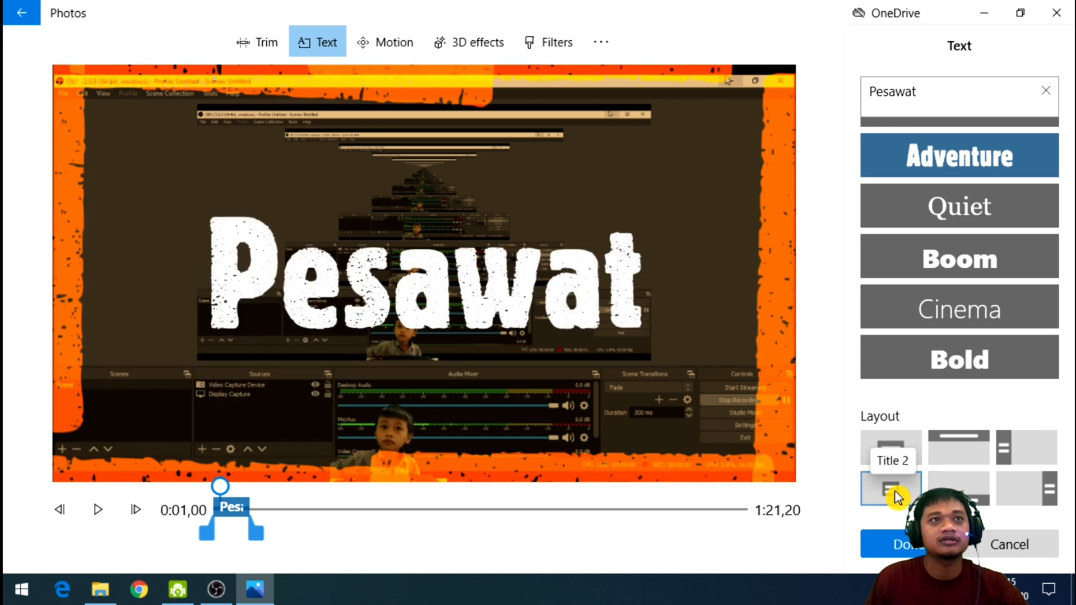
pyautogui.click(976, 458)
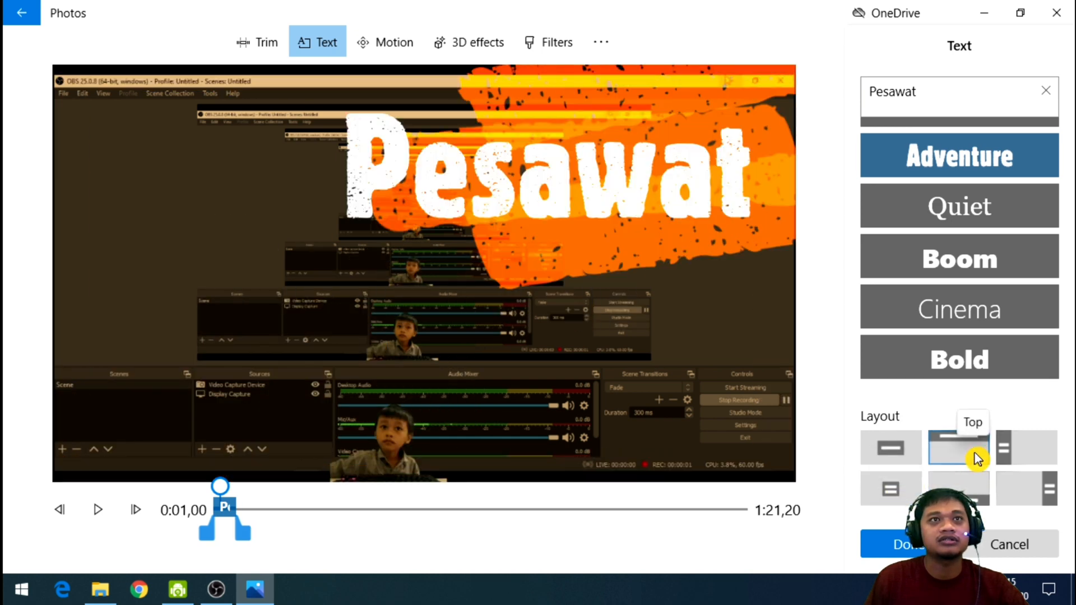
pyautogui.click(904, 454)
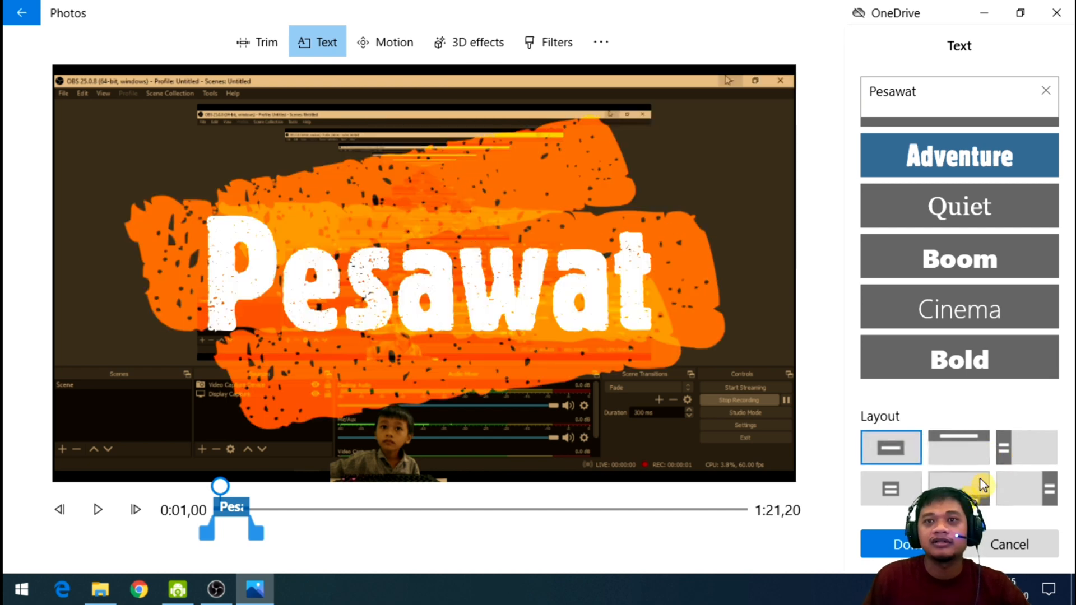
pyautogui.click(910, 547)
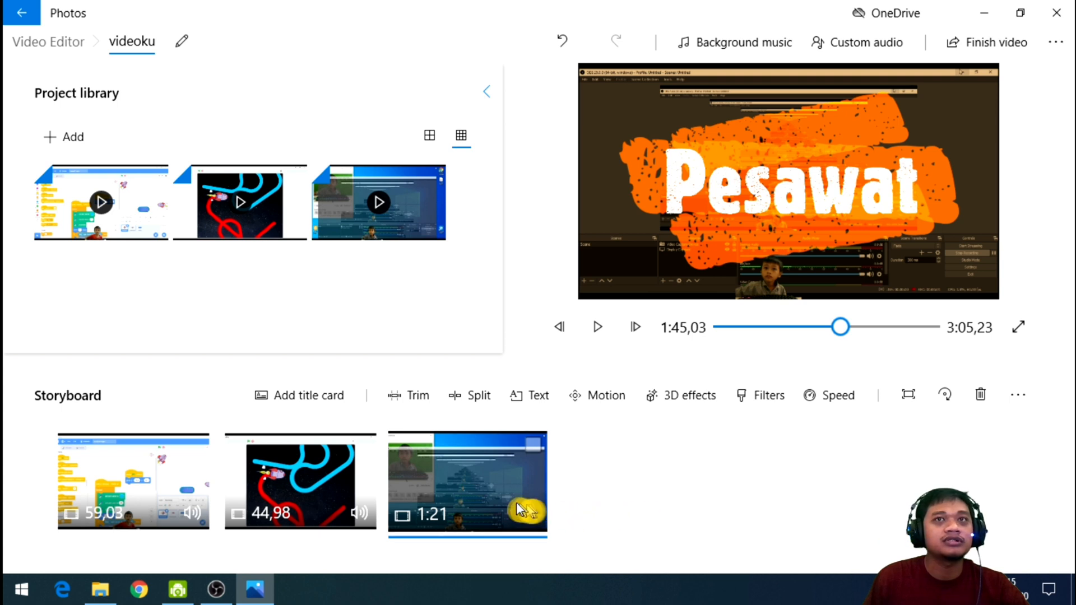
# Play the project from the start of the third storyboard clip to review the animated text.
pyautogui.click(370, 488)
pyautogui.click(448, 488)
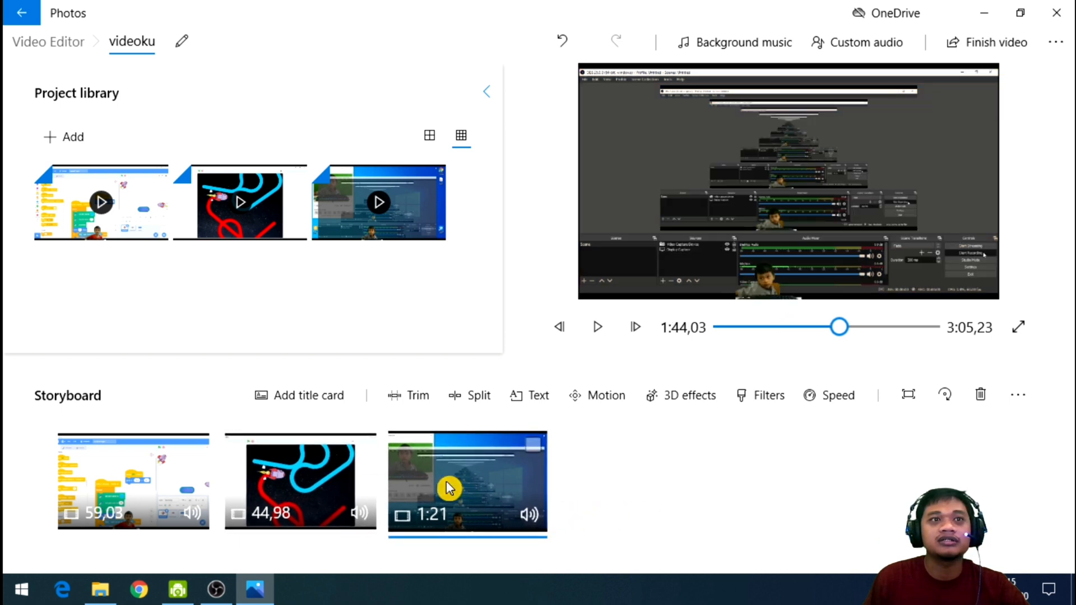
pyautogui.click(342, 491)
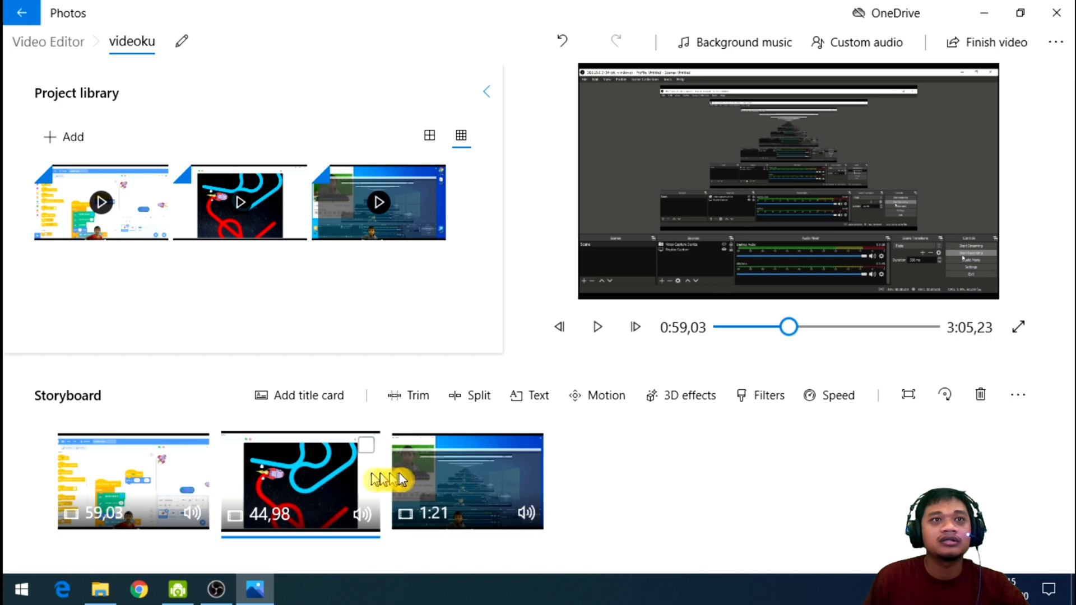
pyautogui.click(454, 485)
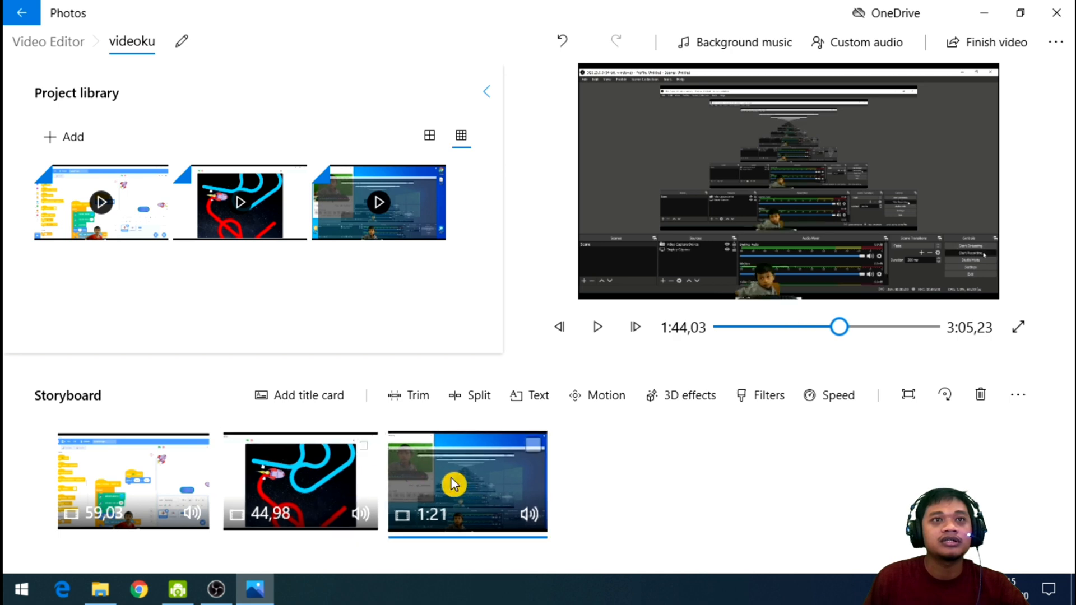
pyautogui.click(599, 330)
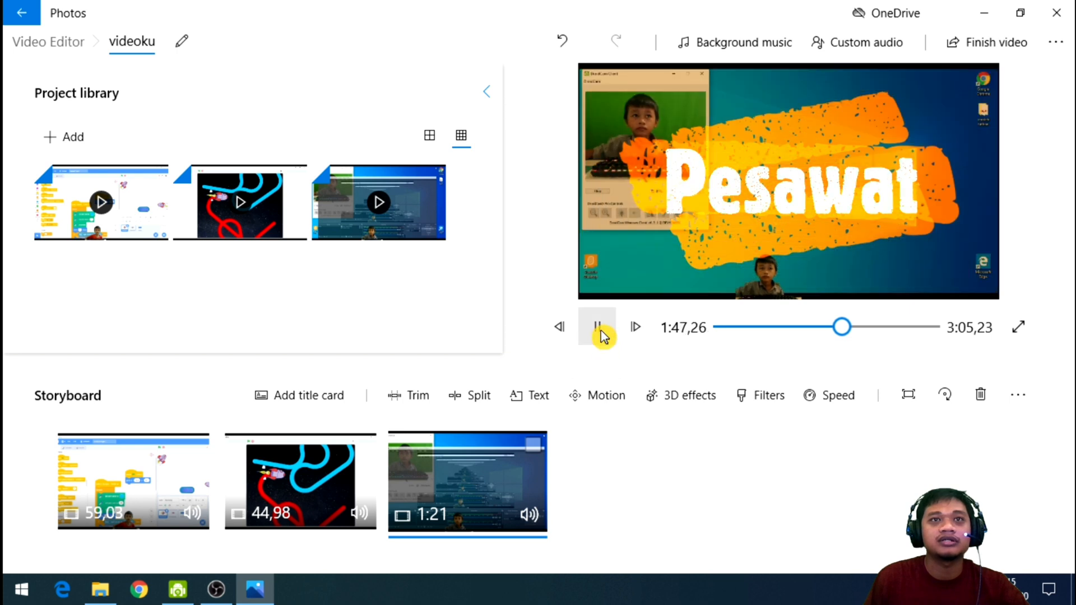
# Stop the playback and split the third storyboard clip at 0:39,30.
pyautogui.click(602, 335)
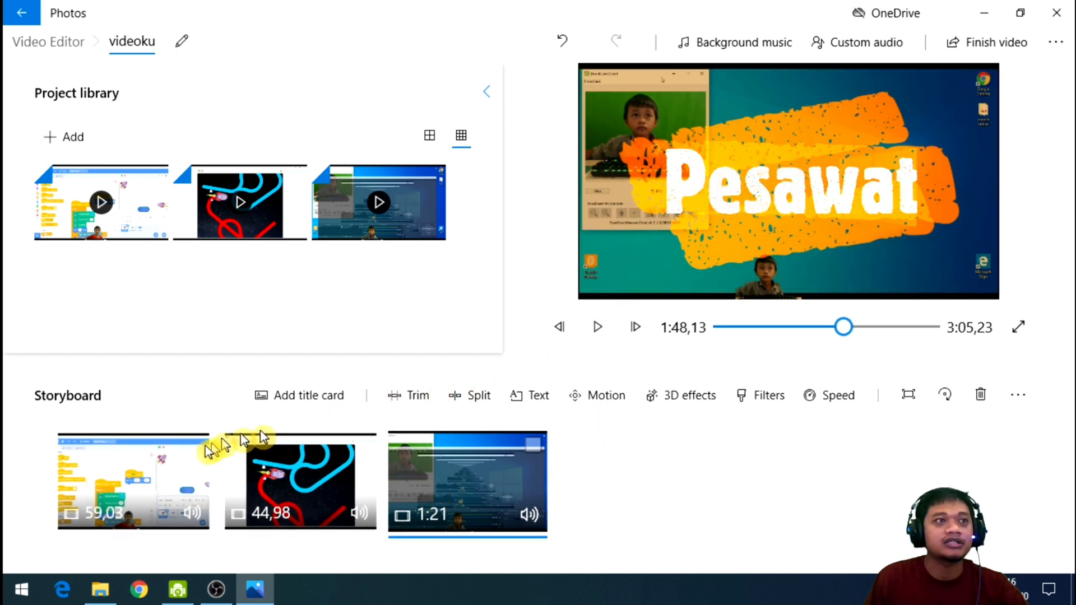
pyautogui.click(190, 471)
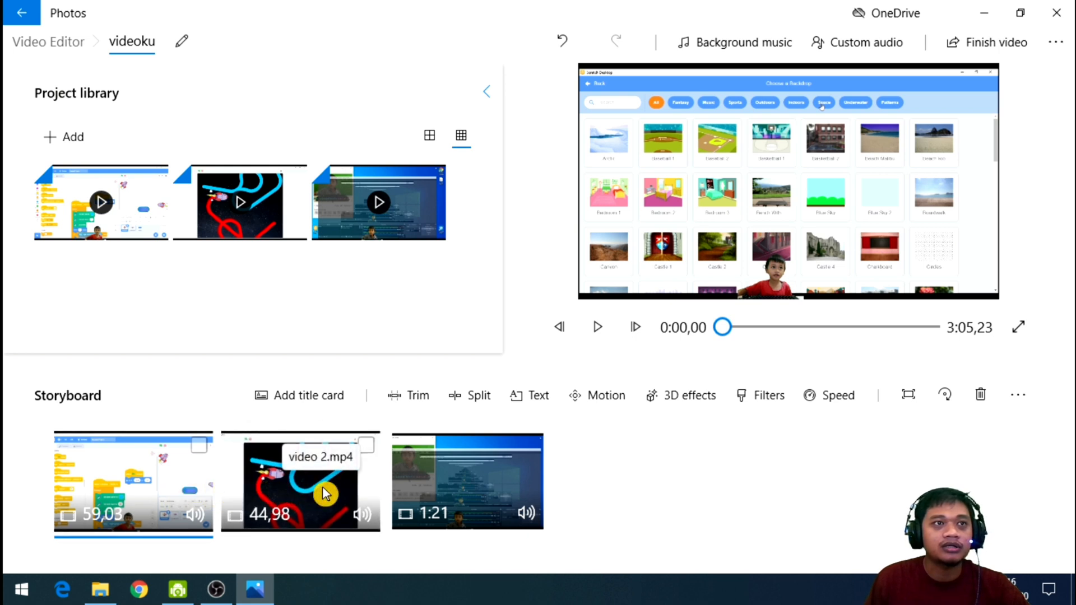
pyautogui.click(464, 499)
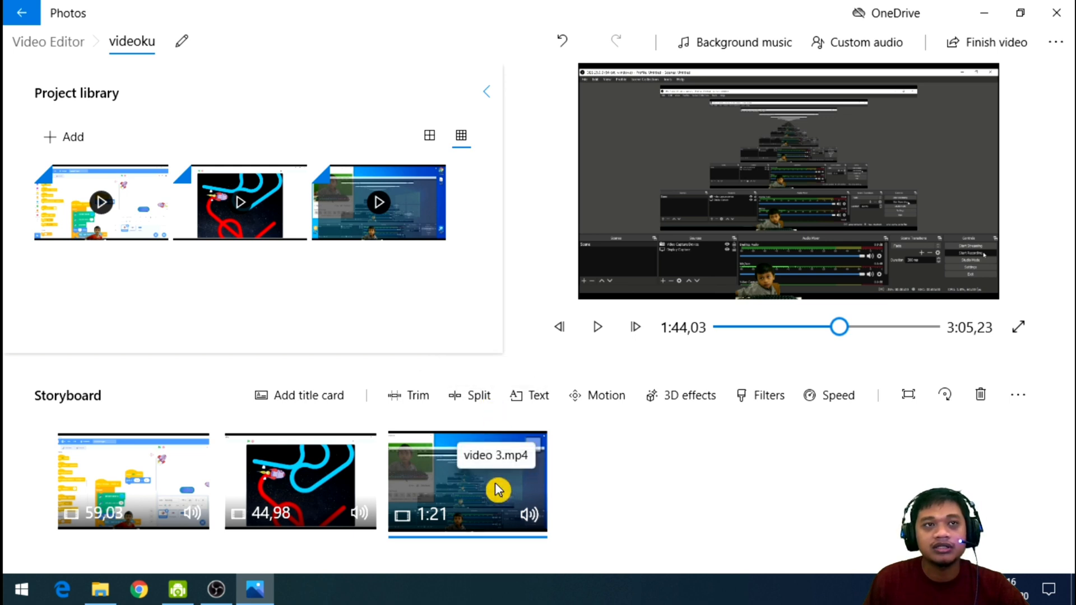
pyautogui.click(471, 401)
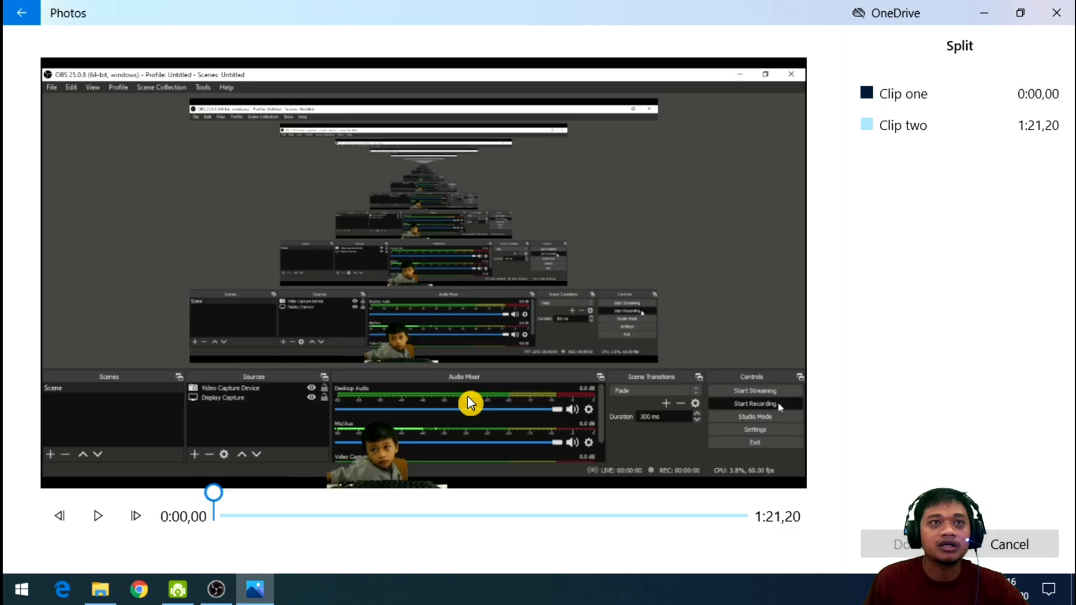
pyautogui.moveTo(213, 494)
pyautogui.mouseDown()
pyautogui.moveTo(498, 520)
pyautogui.moveTo(476, 520)
pyautogui.mouseUp()
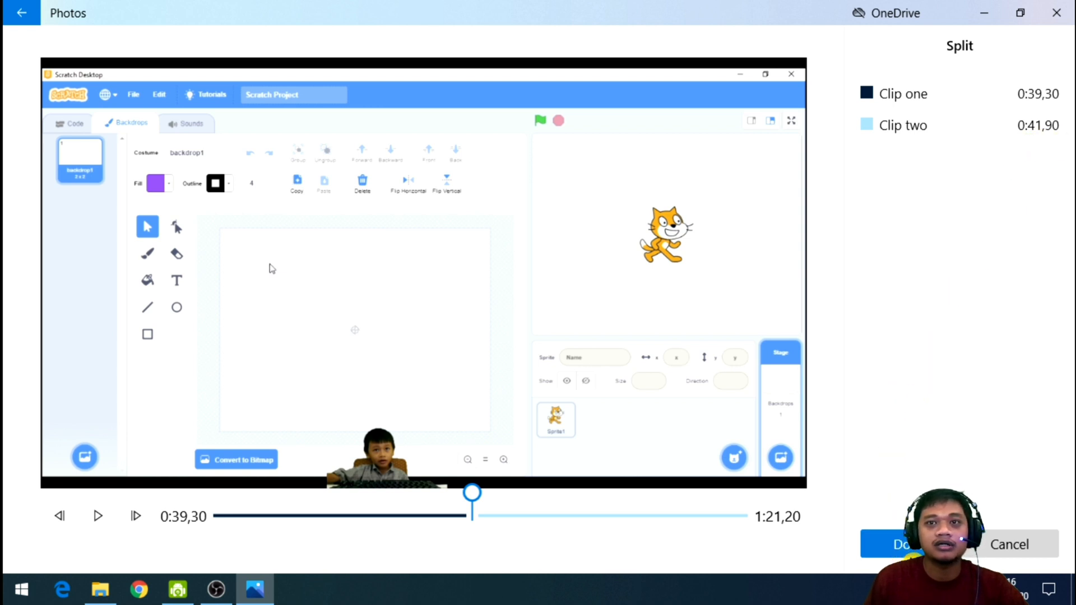
pyautogui.click(891, 545)
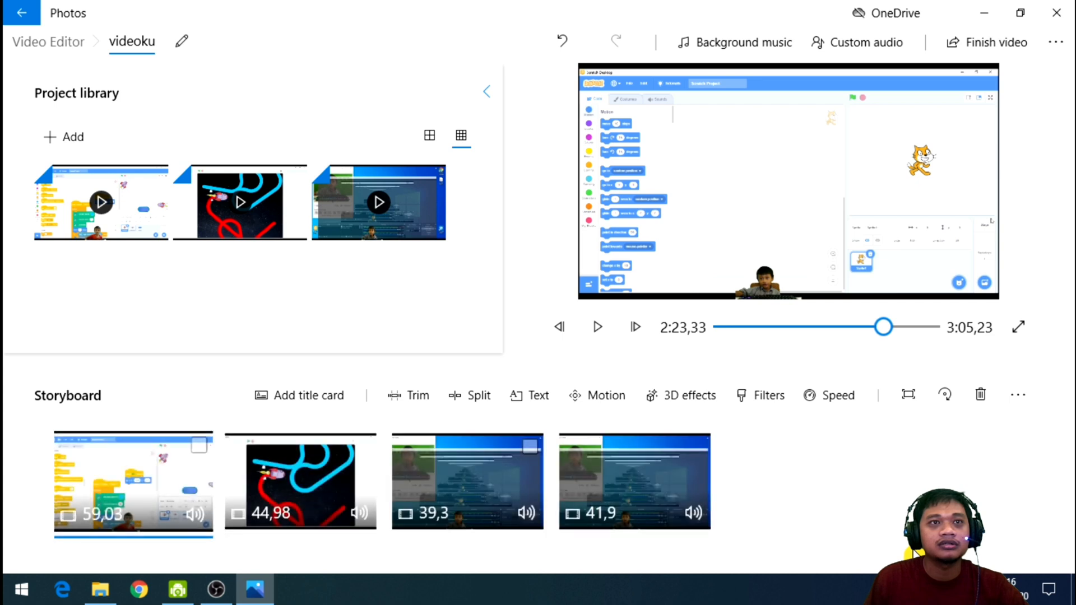
# Compare the two parts of the split clip in the storyboard by previewing each one's starting frame.
pyautogui.click(486, 493)
pyautogui.click(608, 493)
pyautogui.click(500, 496)
pyautogui.click(622, 492)
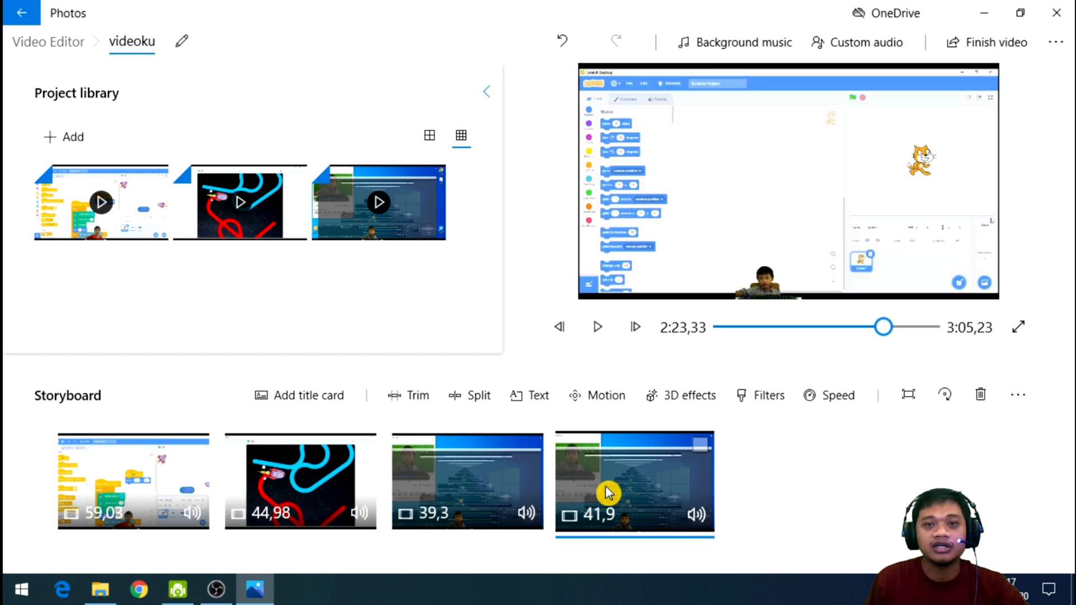
pyautogui.click(494, 492)
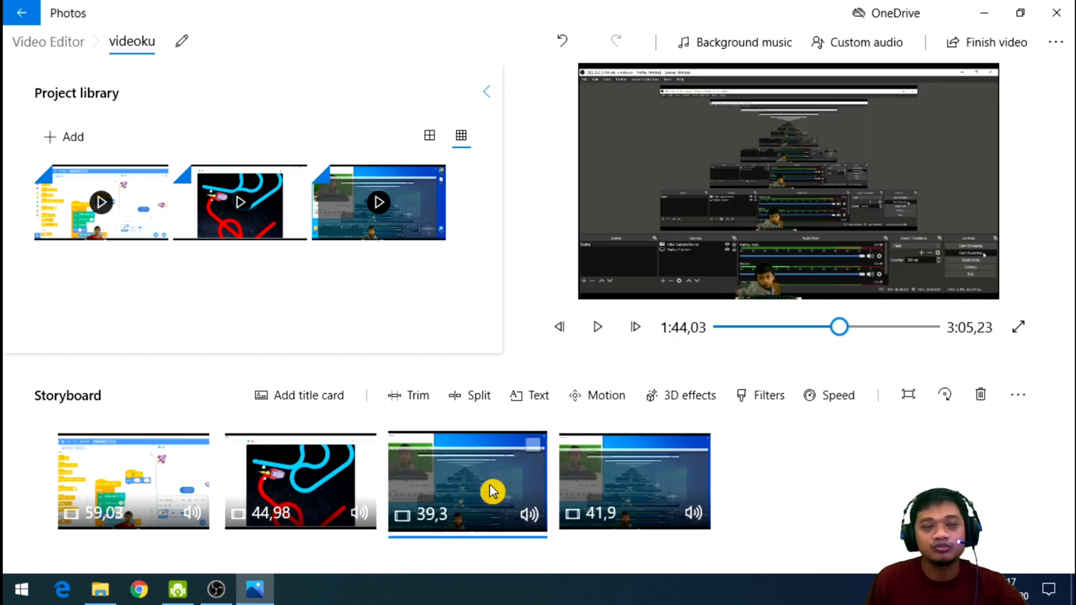
pyautogui.click(596, 482)
pyautogui.click(499, 477)
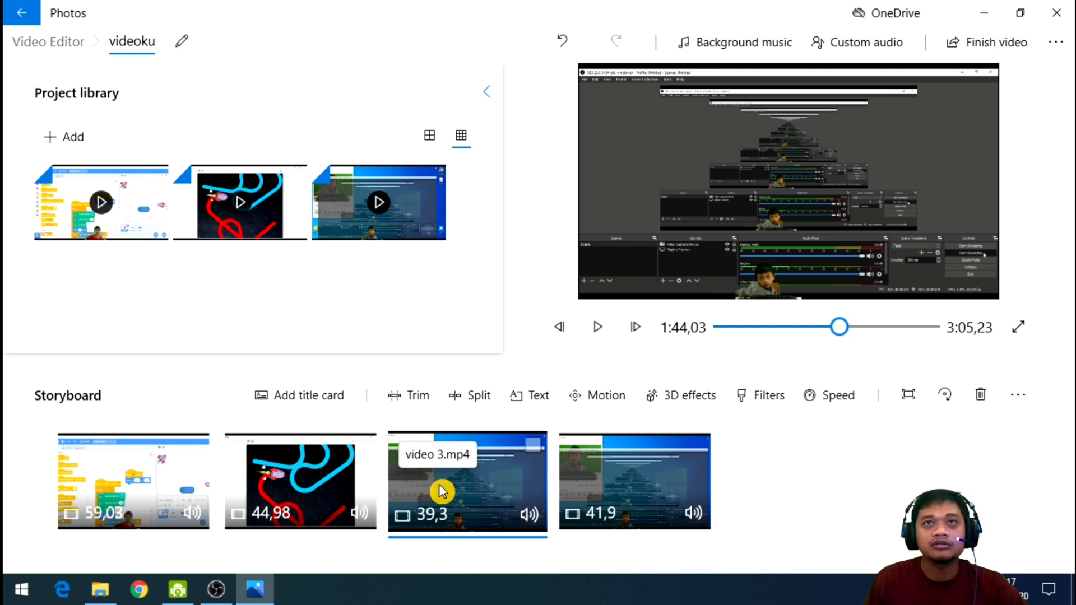
# Add the Happy Beat background music to the project, with its volume lowered to about a fifth of the maximum.
pyautogui.click(765, 45)
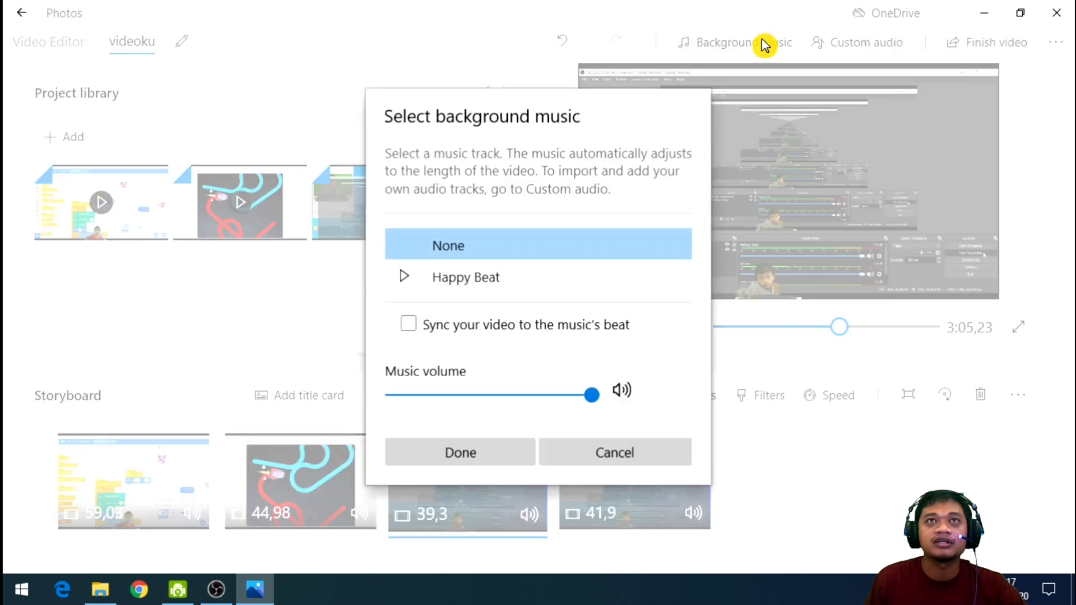
pyautogui.click(408, 276)
pyautogui.moveTo(474, 395); pyautogui.dragTo(428, 396)
pyautogui.click(406, 274)
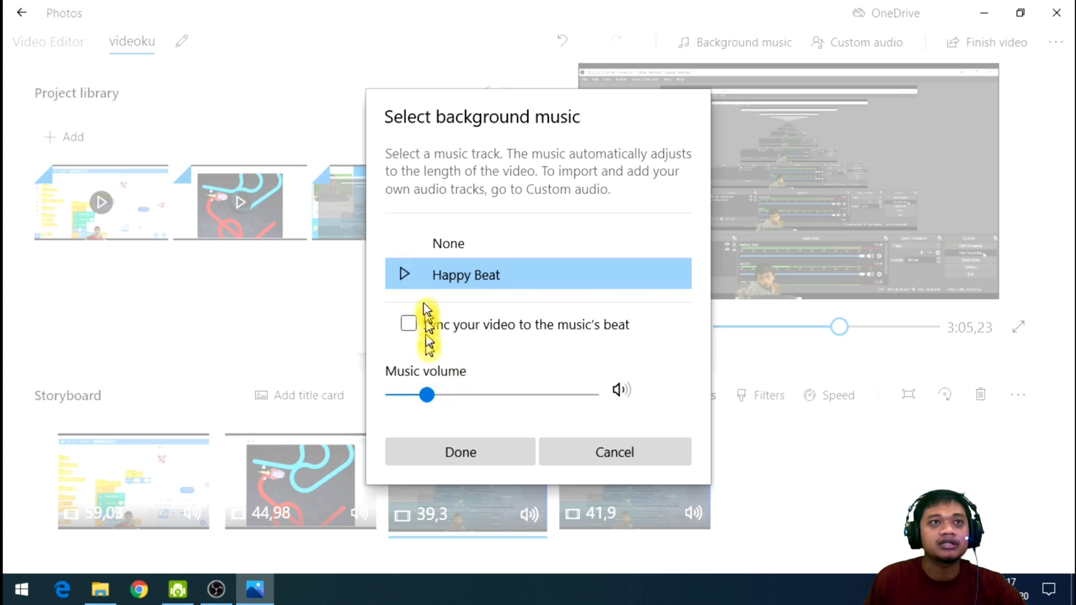
pyautogui.click(415, 280)
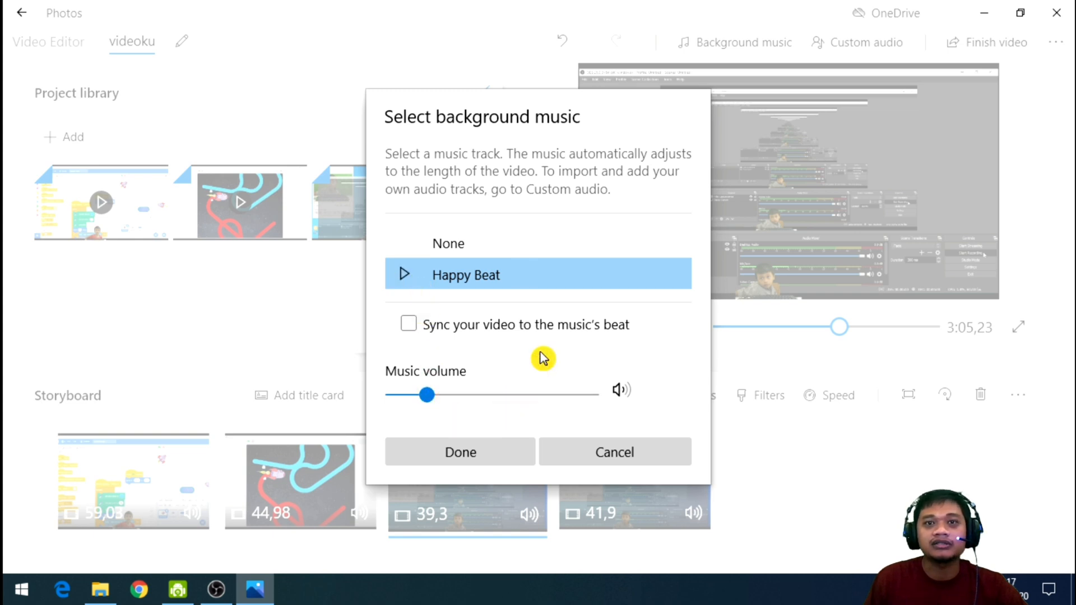
pyautogui.click(480, 458)
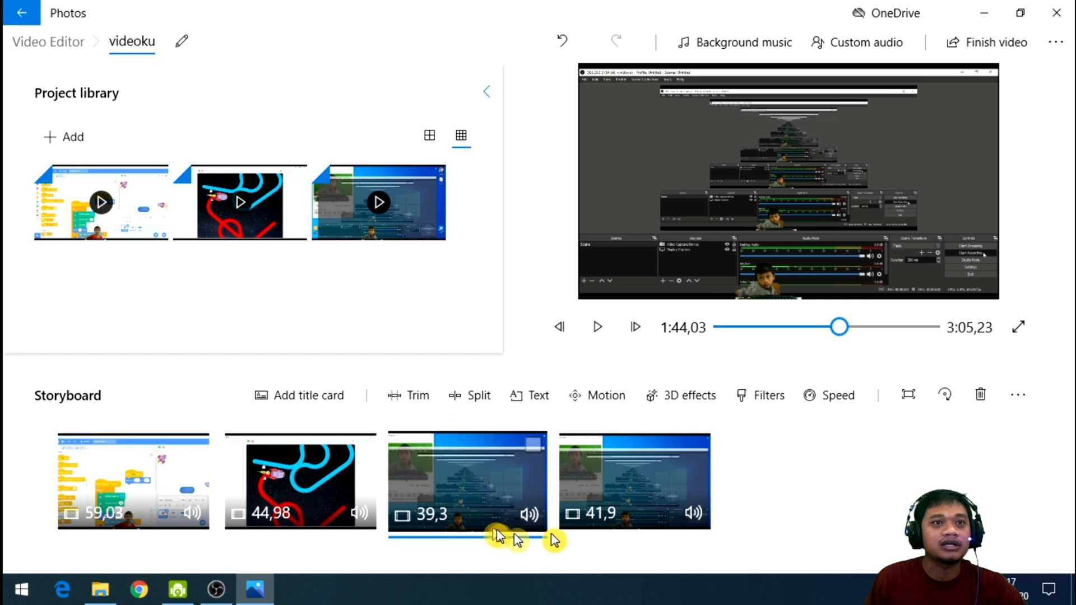
# Play the project briefly from the start of the third storyboard clip to hear the background music.
pyautogui.click(648, 504)
pyautogui.click(489, 503)
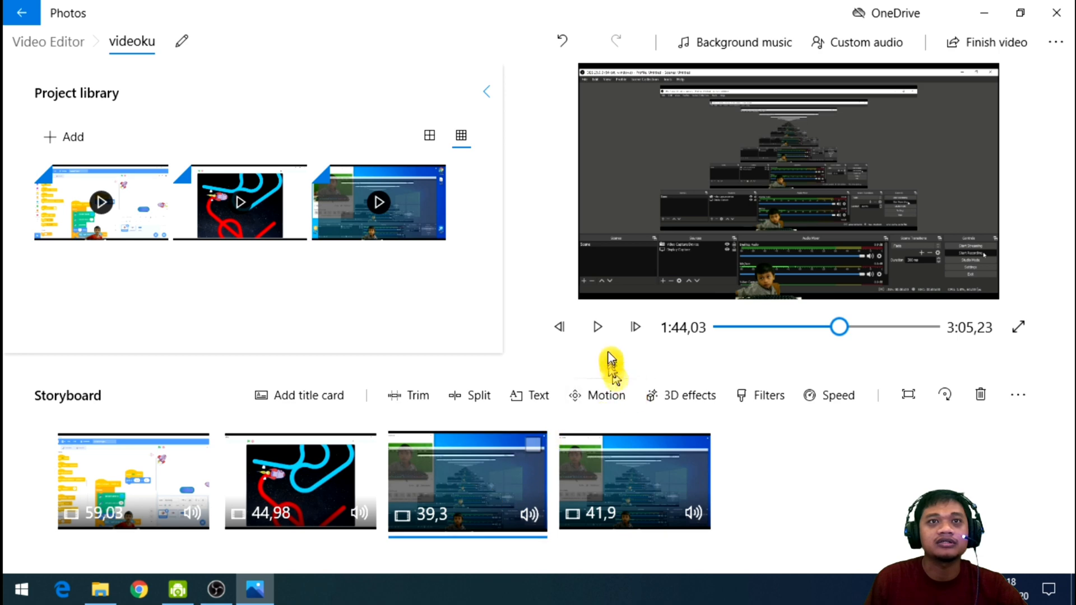
pyautogui.click(610, 335)
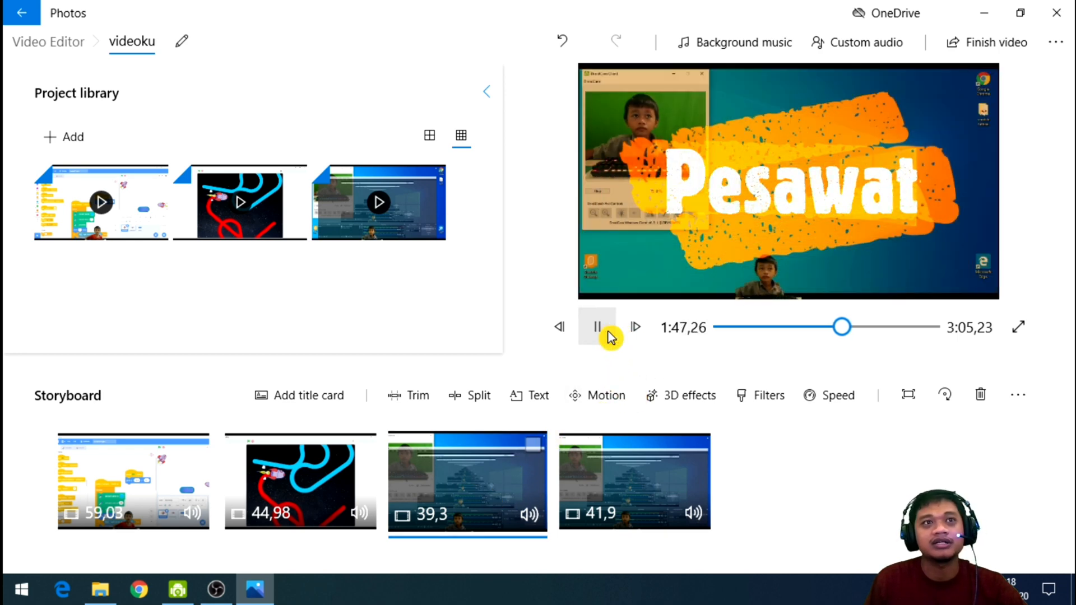
pyautogui.click(610, 334)
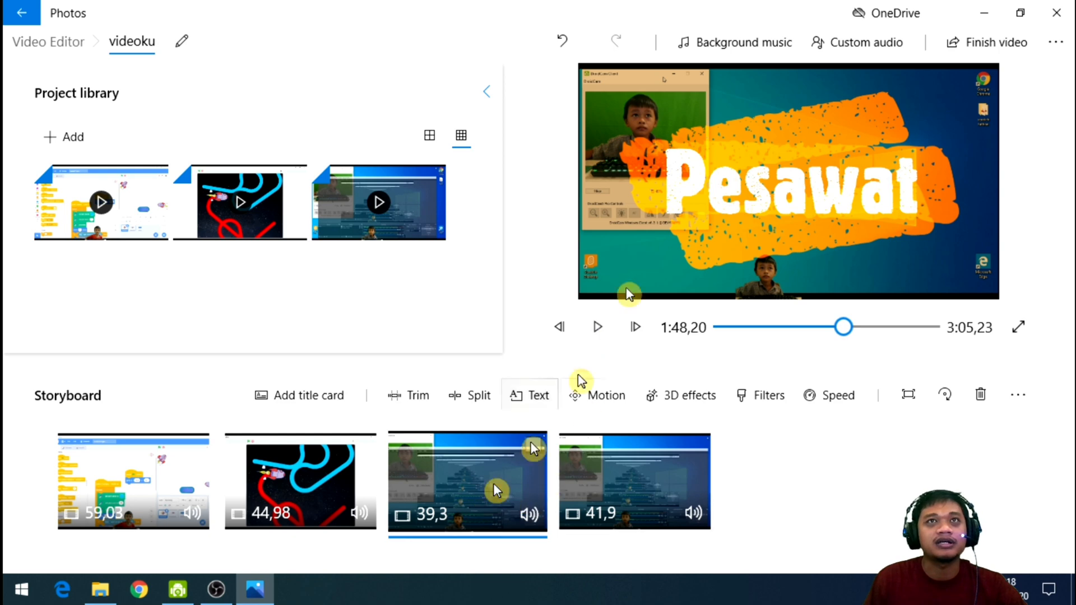
# Set the background music volume to 34 and replay the third storyboard clip.
pyautogui.click(747, 58)
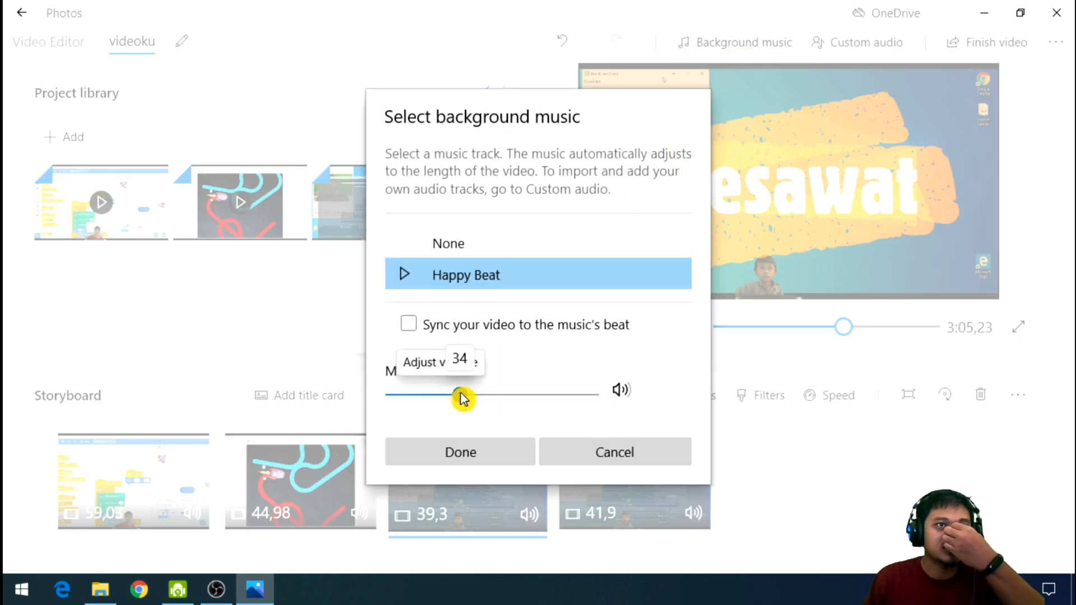
pyautogui.click(473, 450)
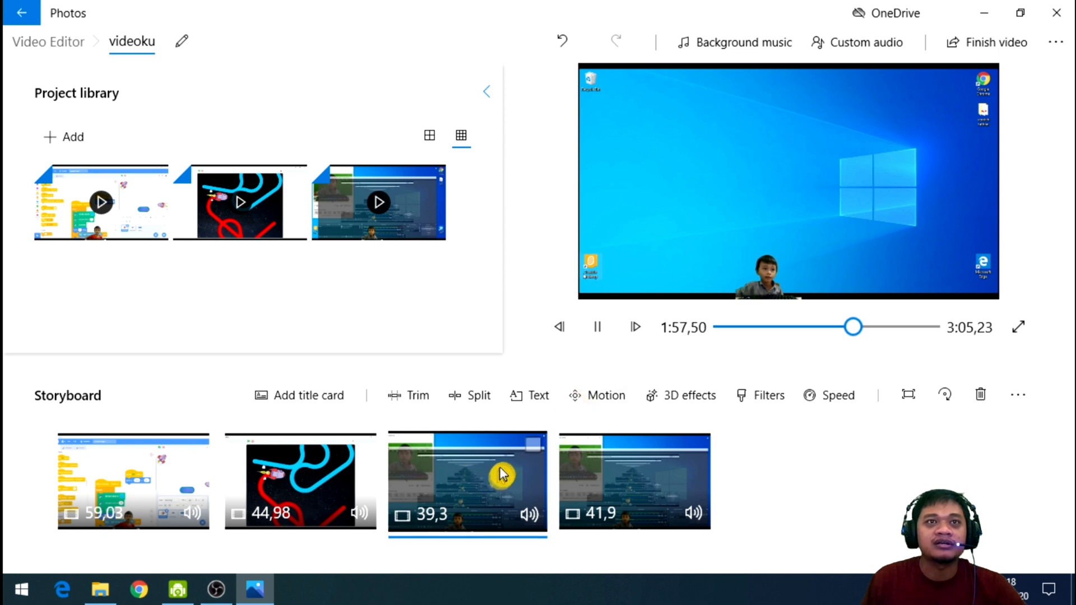
pyautogui.click(598, 328)
# Play the beginnings of the fourth and first storyboard clips to check the background music.
pyautogui.click(623, 478)
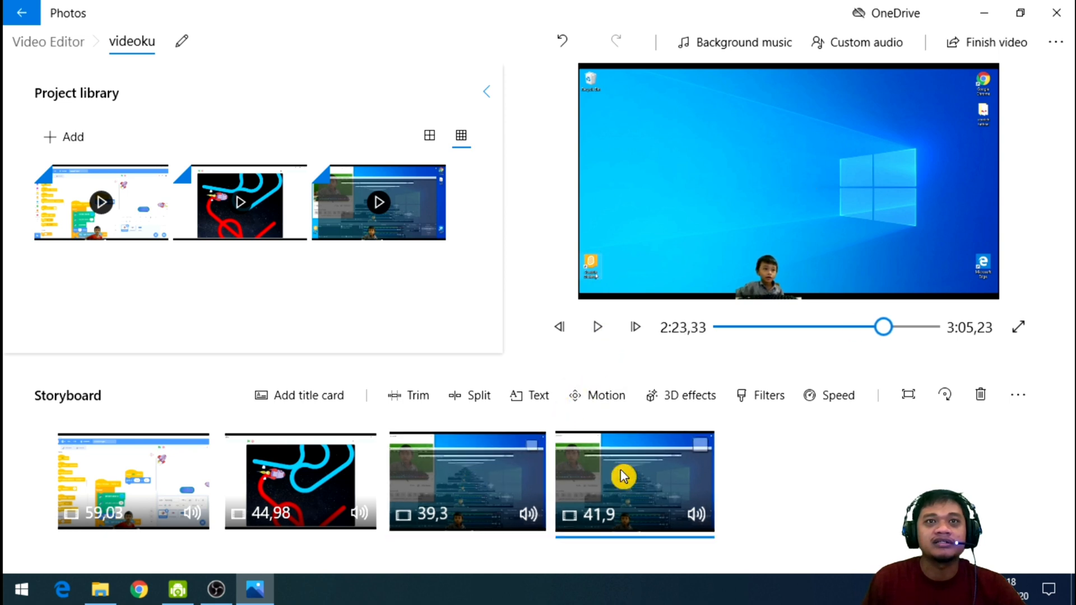
pyautogui.click(597, 328)
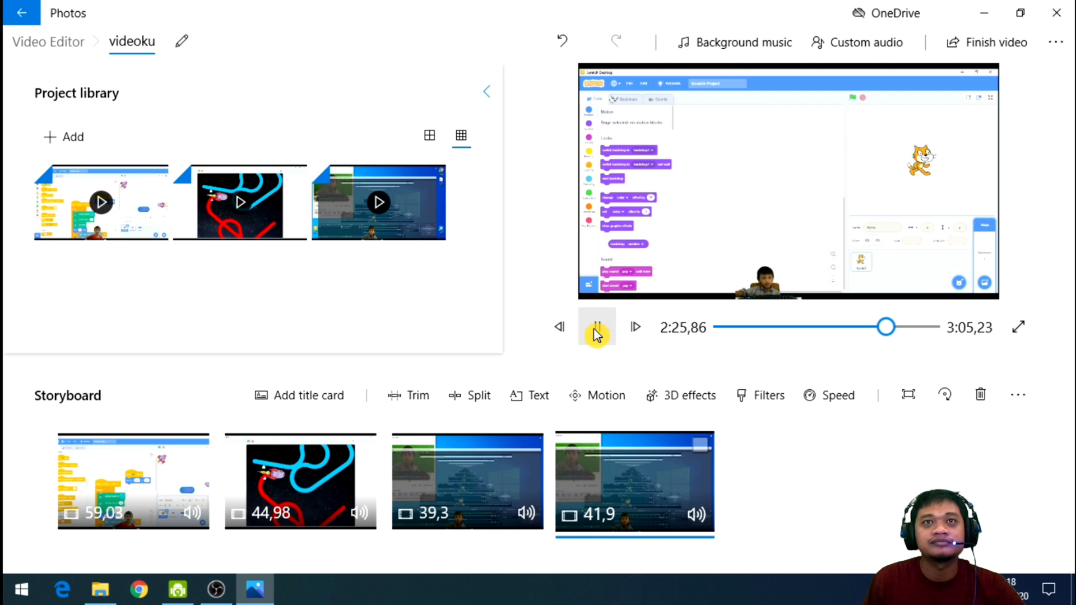
pyautogui.click(595, 330)
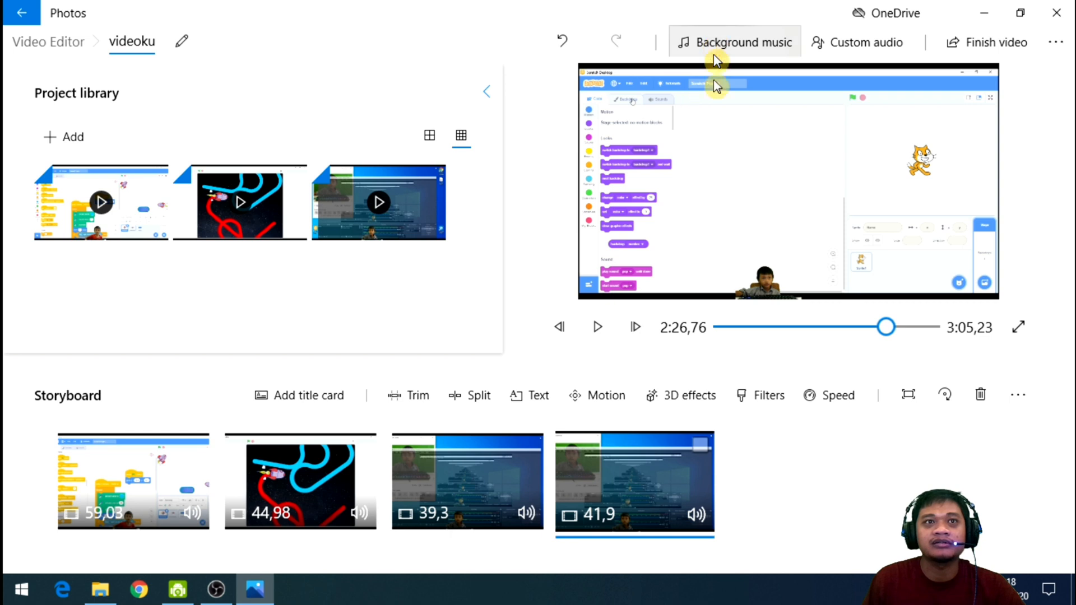
pyautogui.click(174, 509)
pyautogui.click(597, 337)
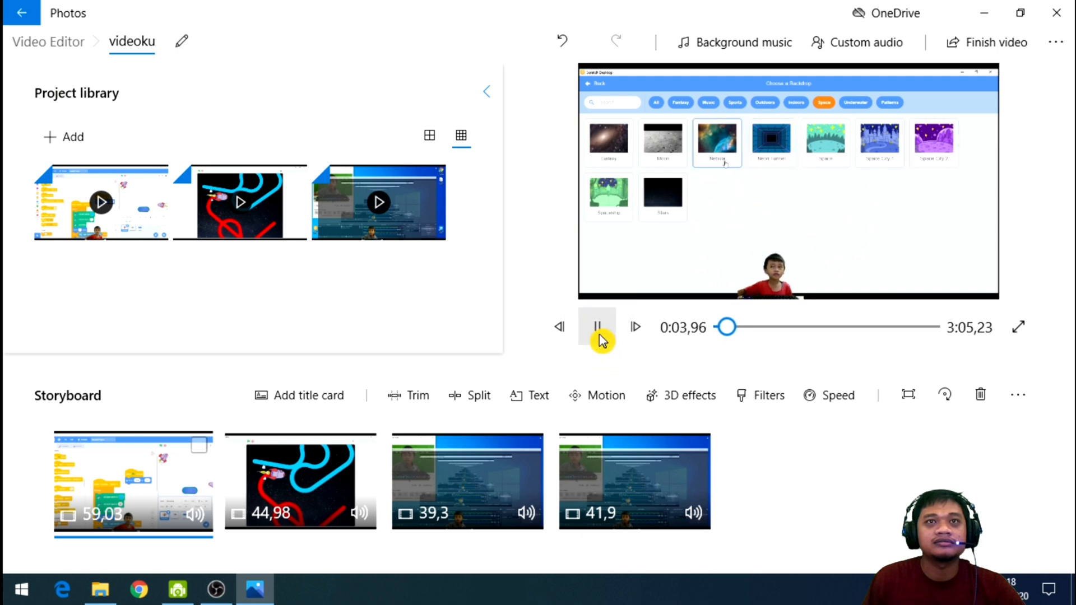
pyautogui.click(599, 337)
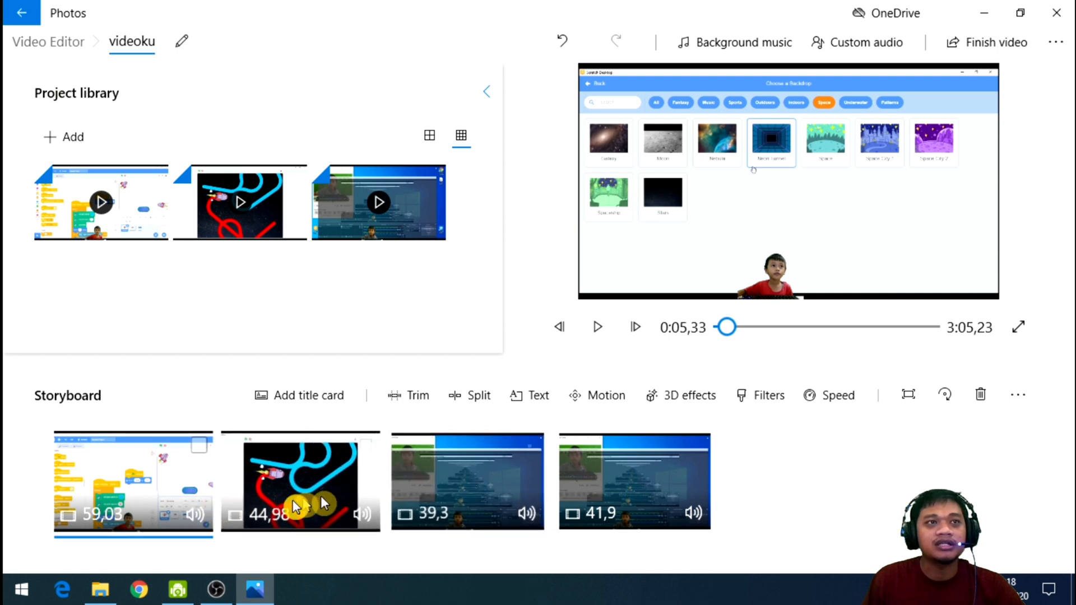
# Examine the storyboard's extra options, the custom audio page and the project's aspect ratio choices without changing anything.
pyautogui.click(1018, 396)
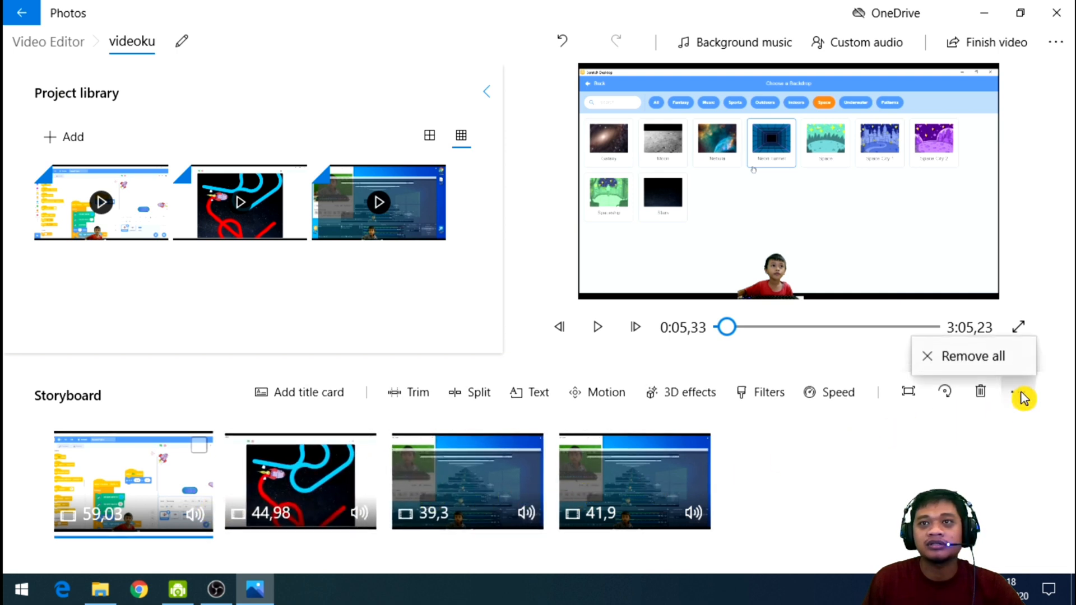
pyautogui.click(920, 484)
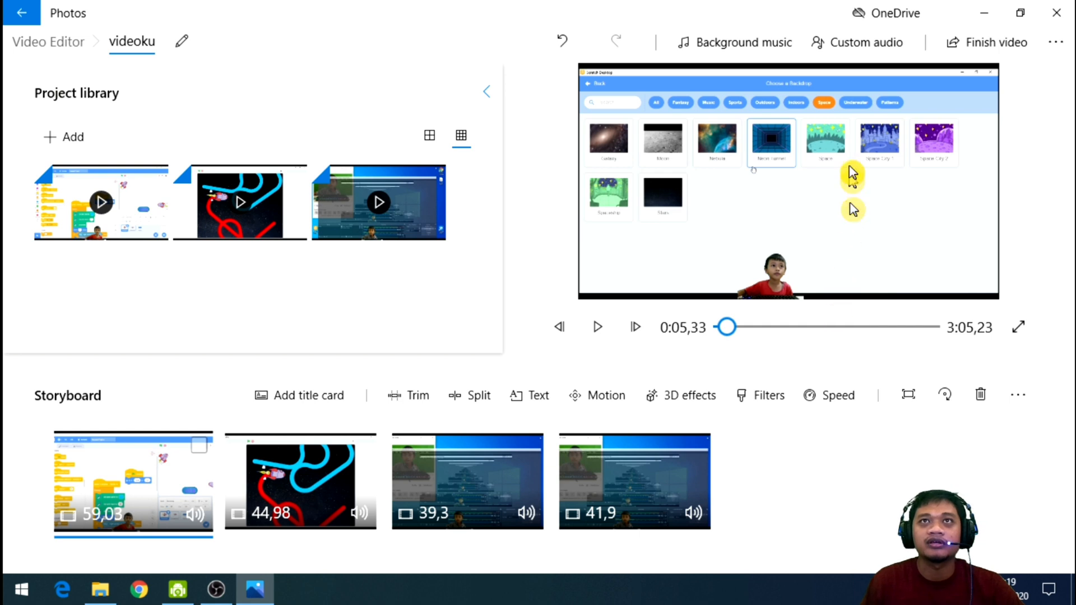
pyautogui.click(874, 45)
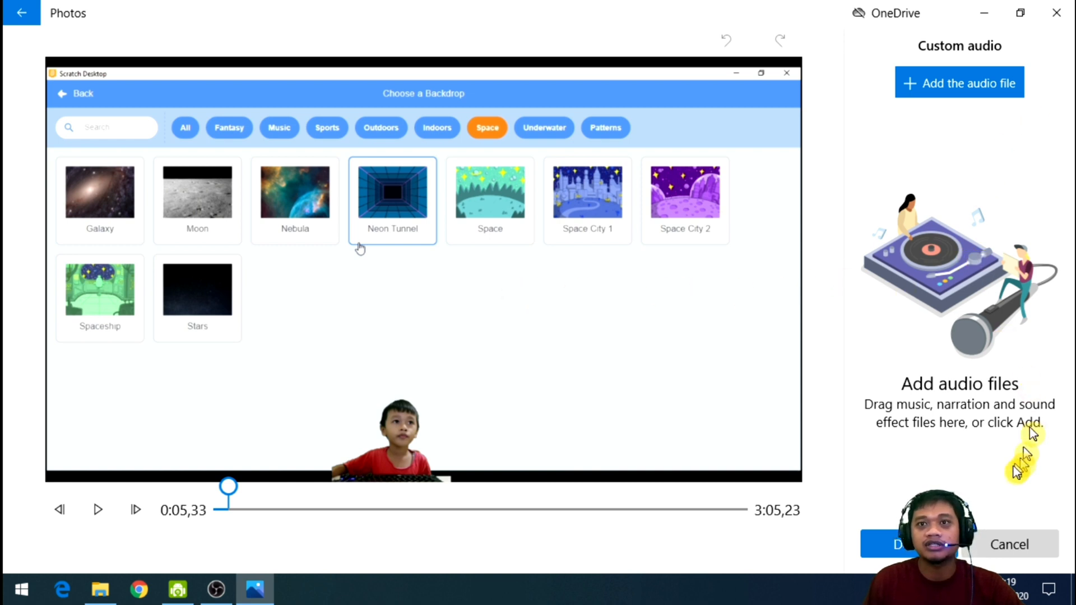
pyautogui.click(1011, 555)
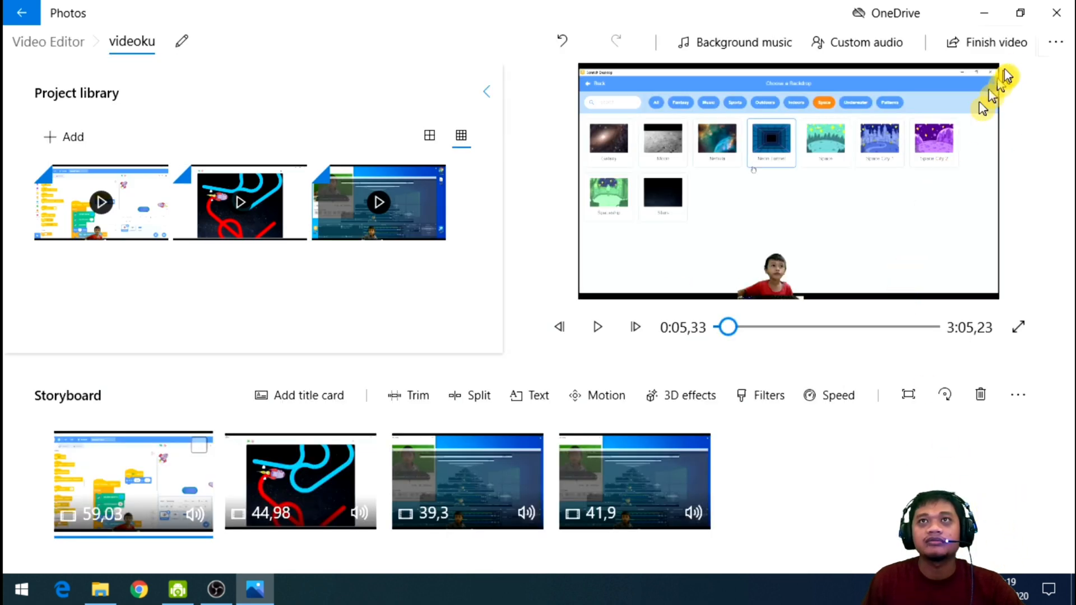
pyautogui.click(1053, 46)
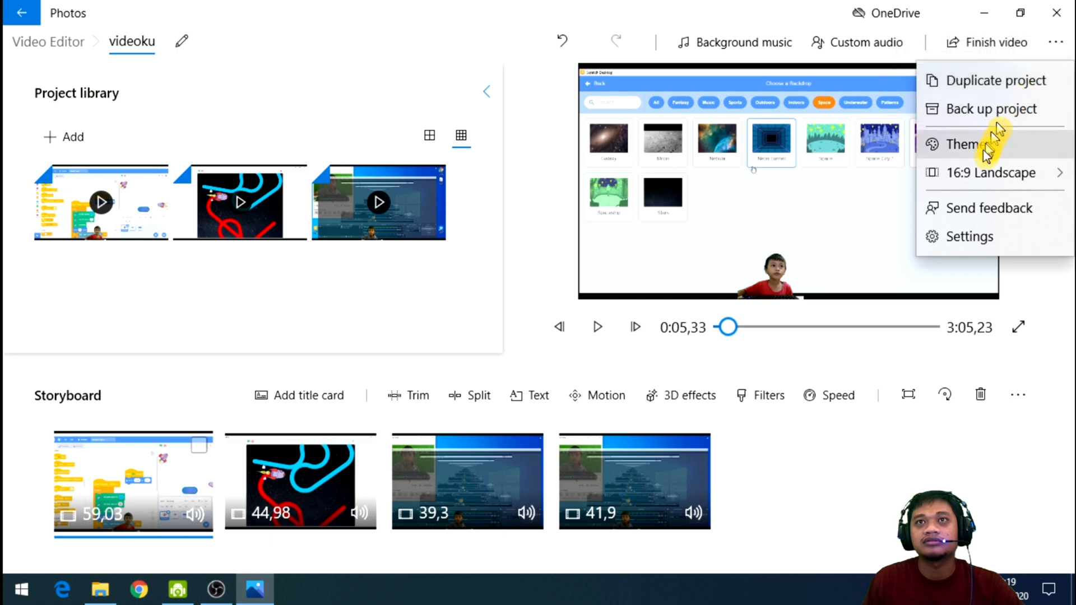
pyautogui.moveTo(981, 172)
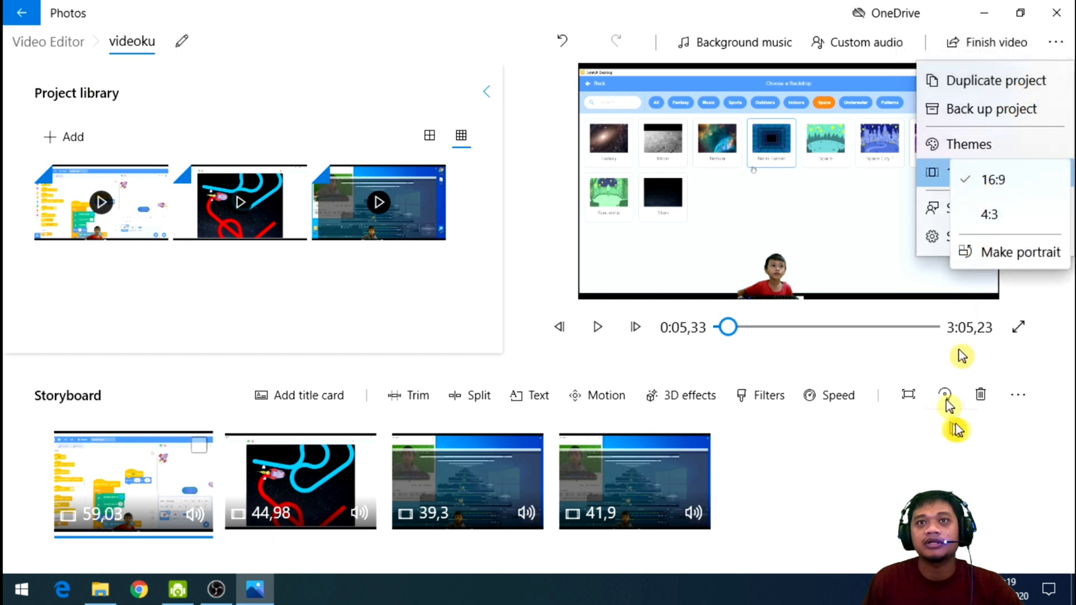
pyautogui.click(947, 457)
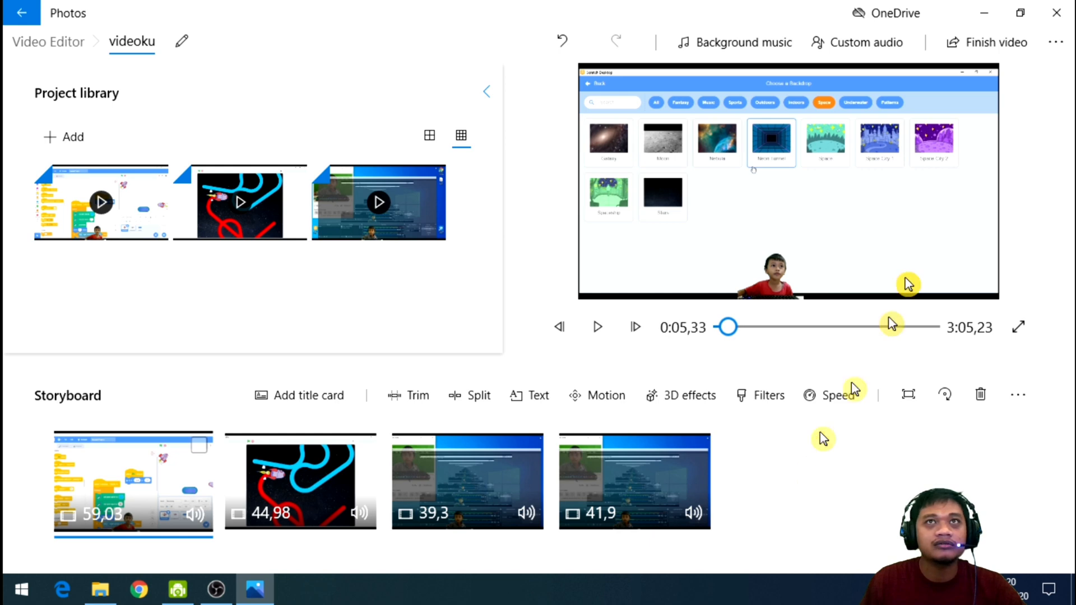
# Finish the video at High 1080p quality, check the additional export options without changing them, and proceed to export.
pyautogui.click(1025, 57)
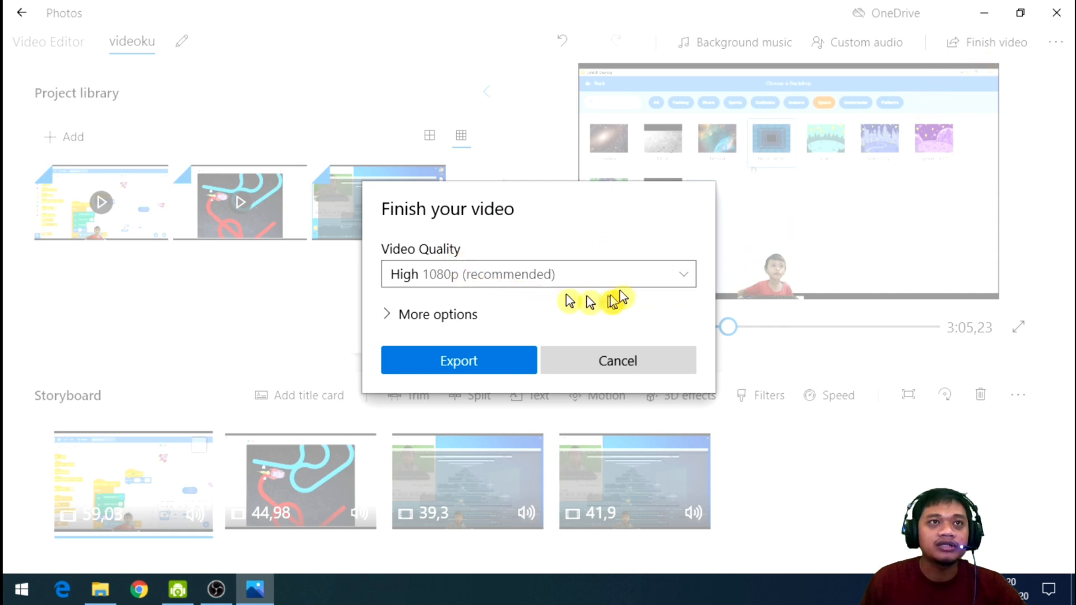
pyautogui.click(684, 278)
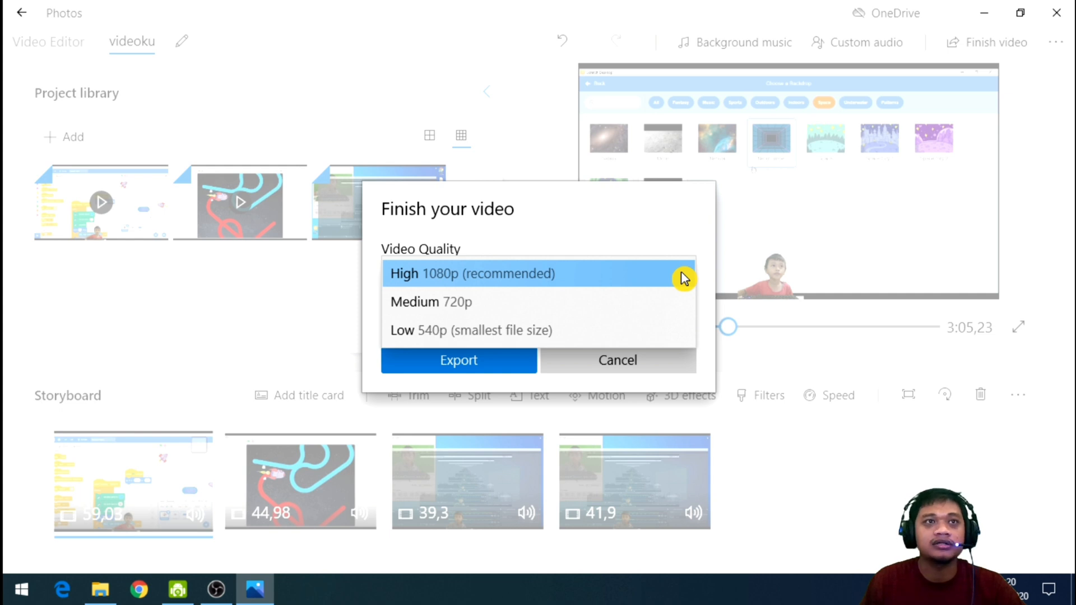
pyautogui.click(515, 280)
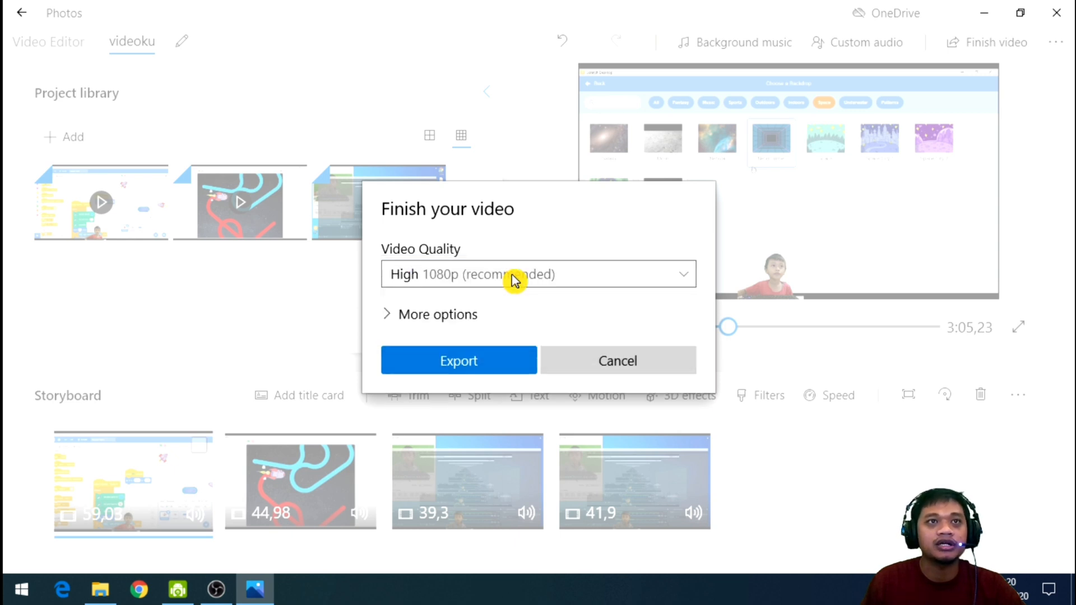
pyautogui.click(418, 315)
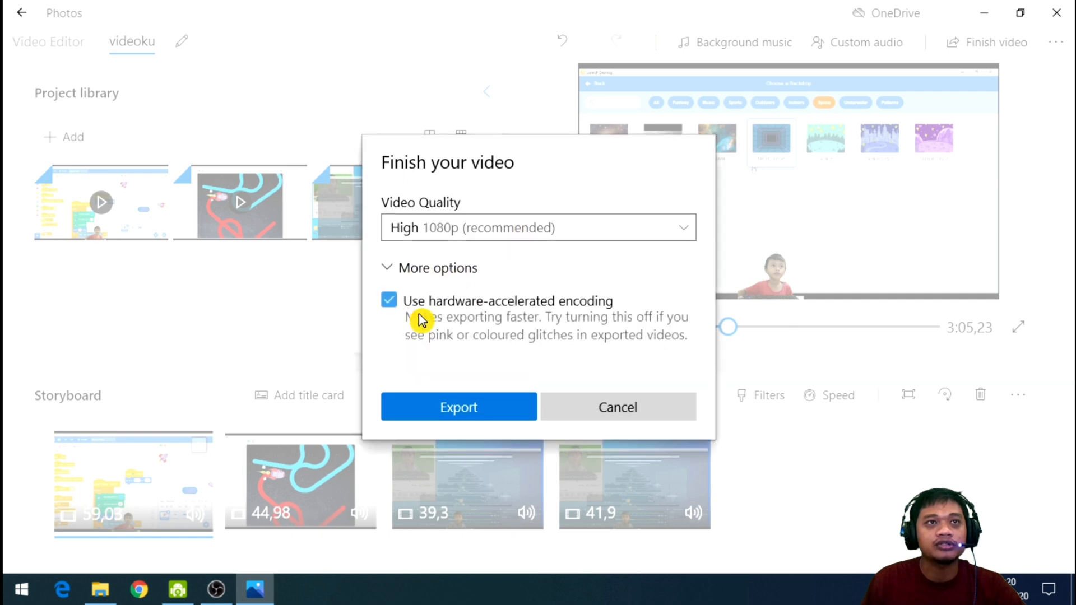
pyautogui.click(424, 274)
pyautogui.click(493, 366)
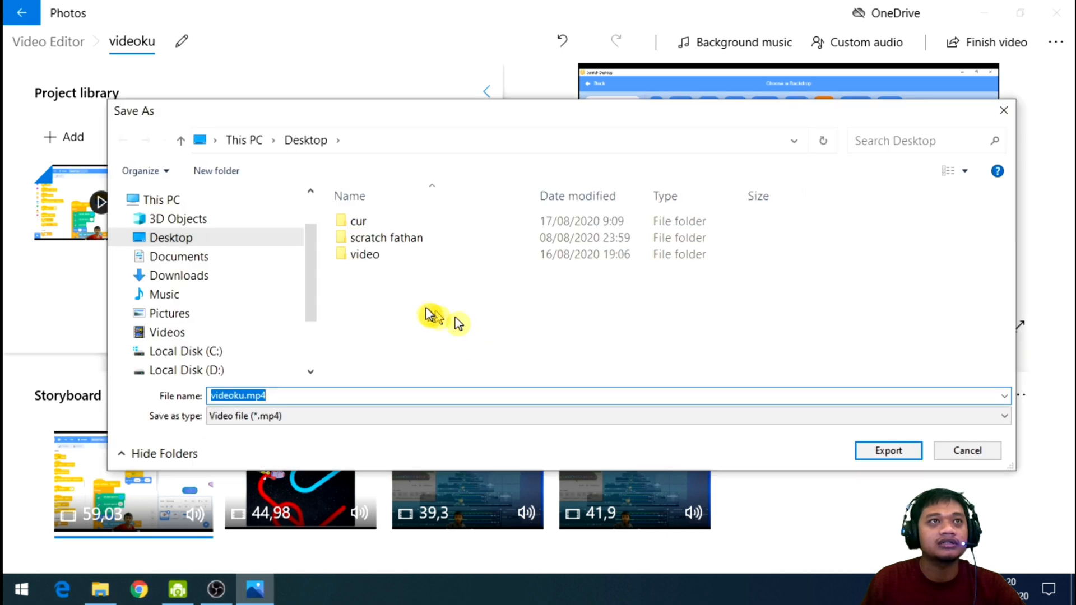
# Export the project as videoku.mp4 into the video folder on the Desktop.
pyautogui.doubleClick(365, 255)
pyautogui.click(276, 395)
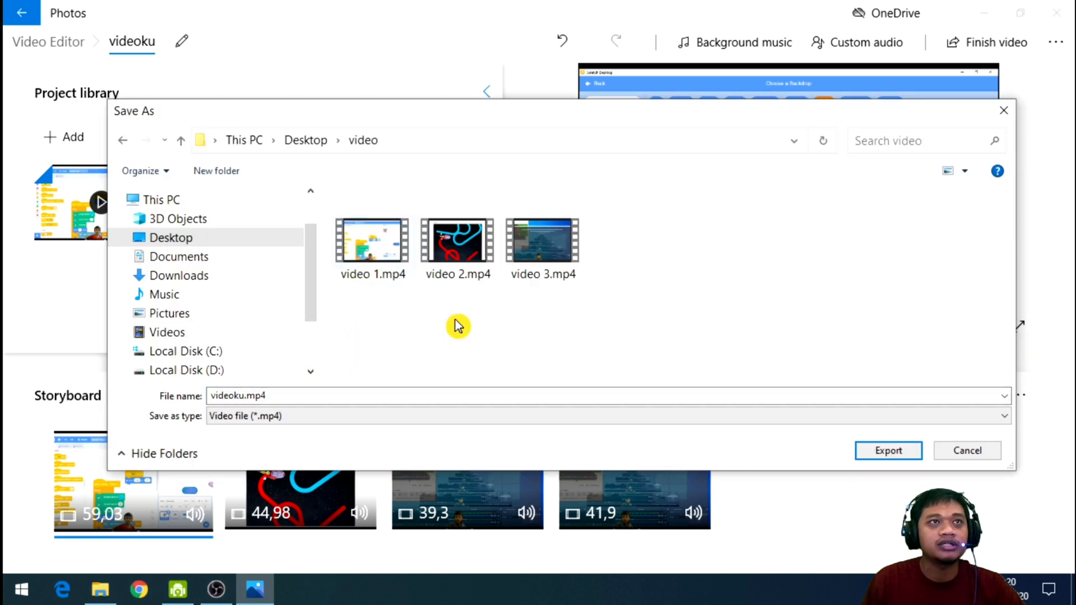
pyautogui.click(892, 454)
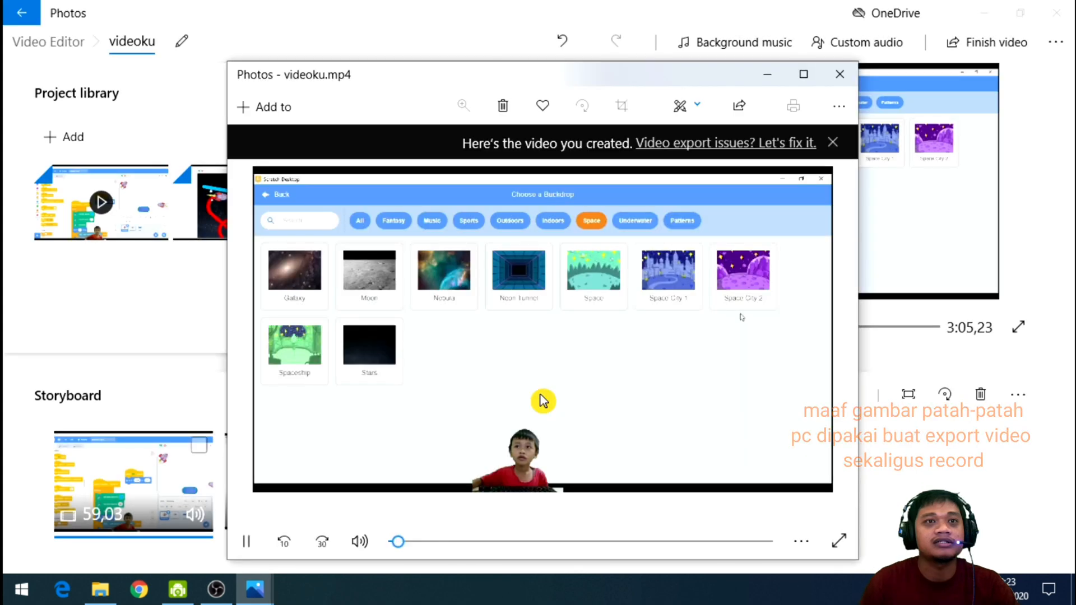
# Move the exported video's player window higher on the screen and dismiss its export notice.
pyautogui.moveTo(542, 79); pyautogui.dragTo(540, 21)
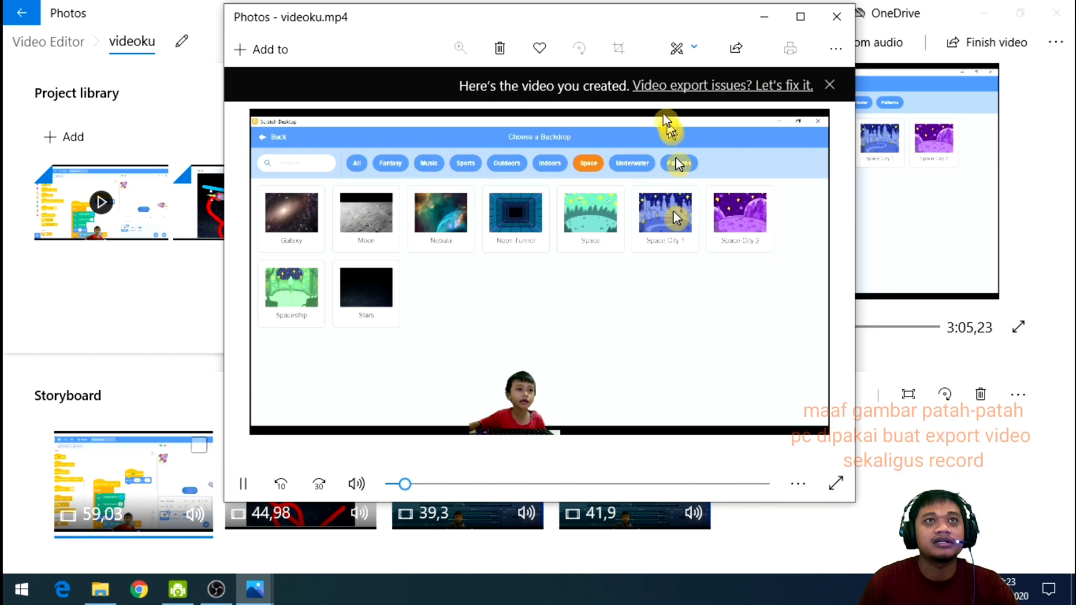
pyautogui.moveTo(656, 17); pyautogui.dragTo(656, 39)
pyautogui.click(834, 107)
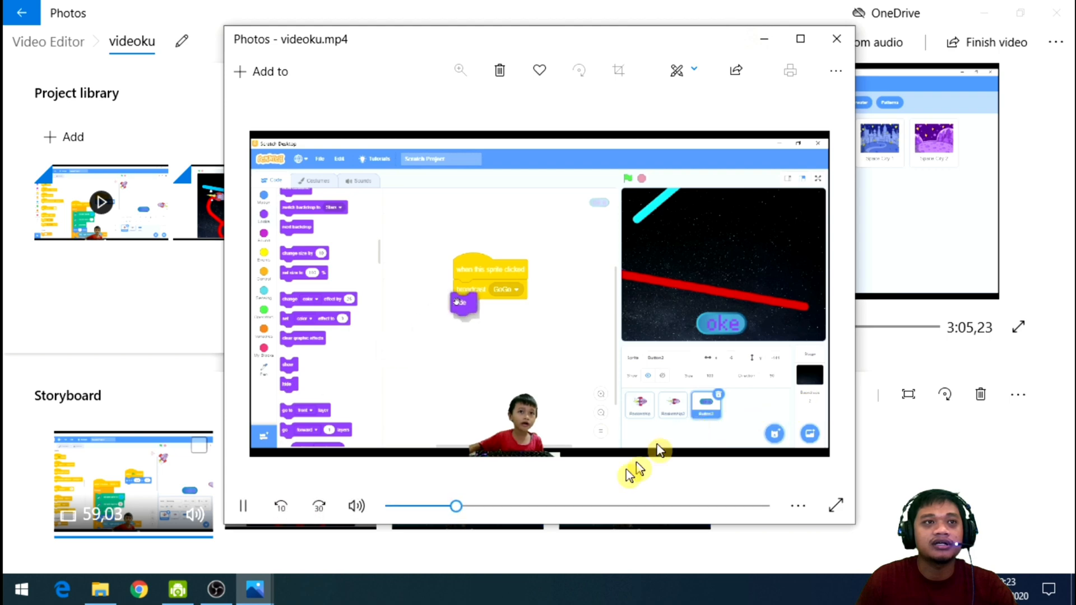
# Skip through the exported video to check its middle and later sections, and pause playback.
pyautogui.click(500, 507)
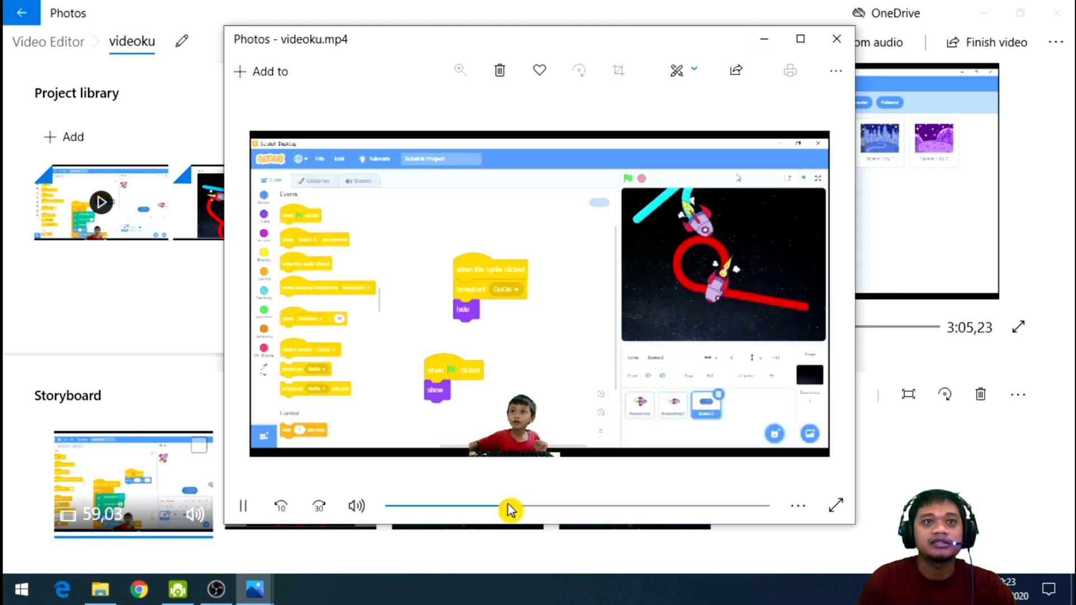
pyautogui.click(554, 507)
pyautogui.click(570, 507)
pyautogui.click(594, 507)
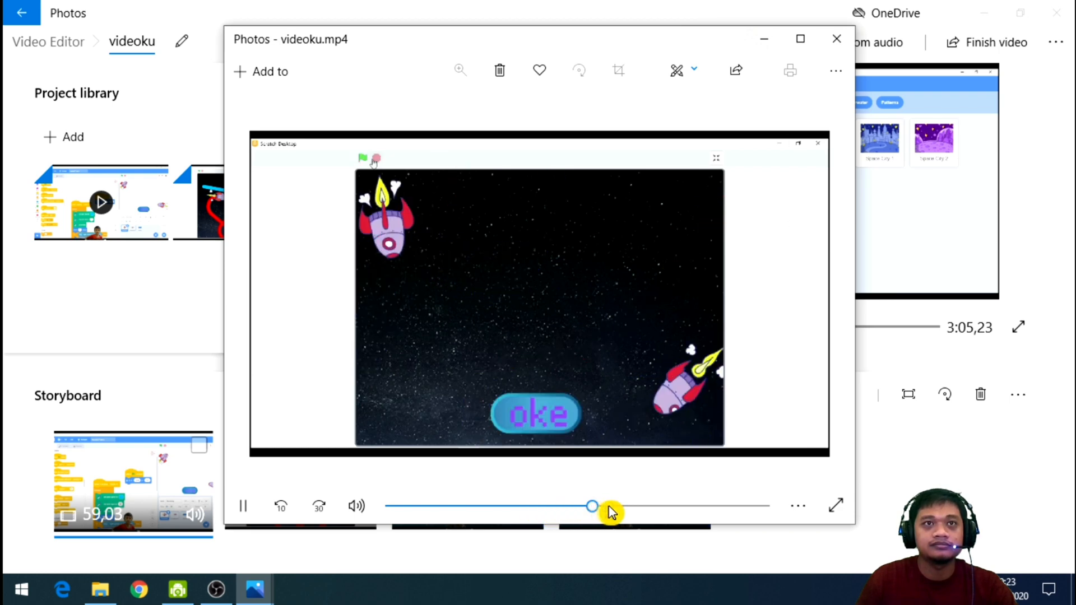
pyautogui.click(608, 507)
pyautogui.click(586, 507)
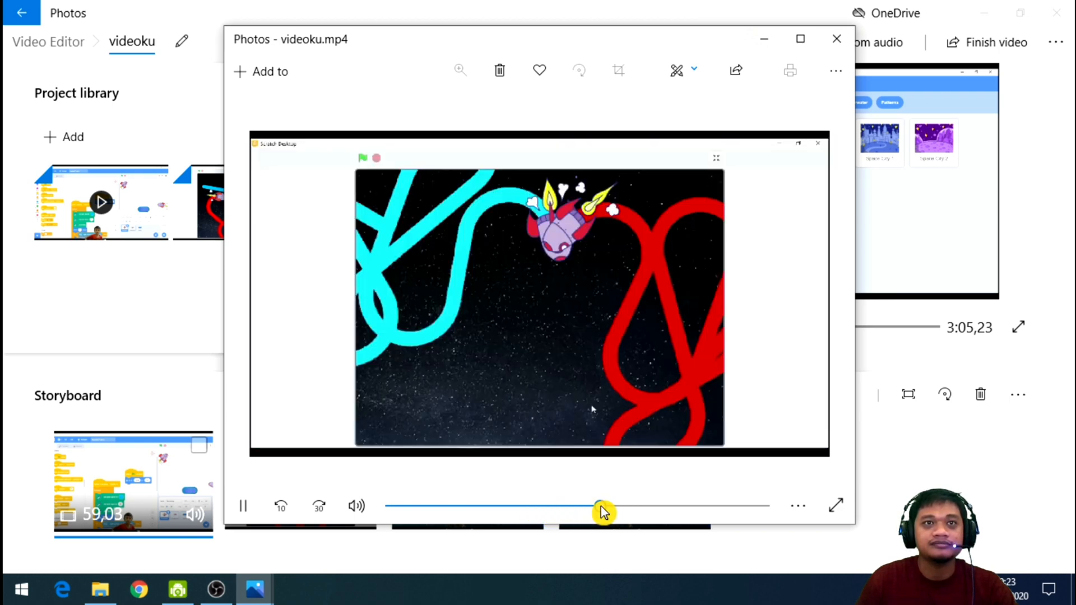
pyautogui.click(600, 508)
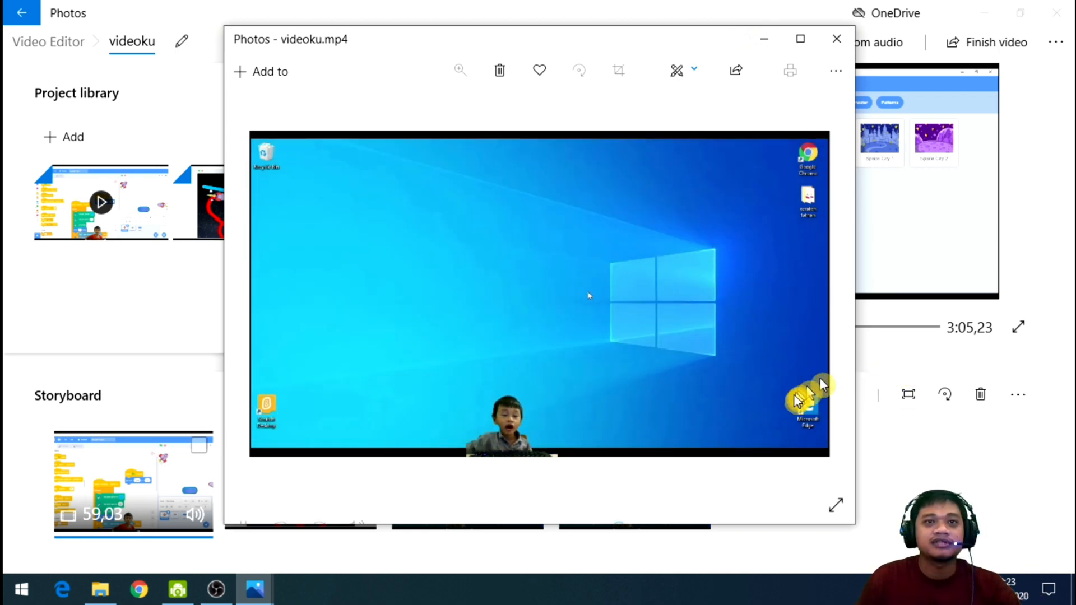
pyautogui.moveTo(746, 437)
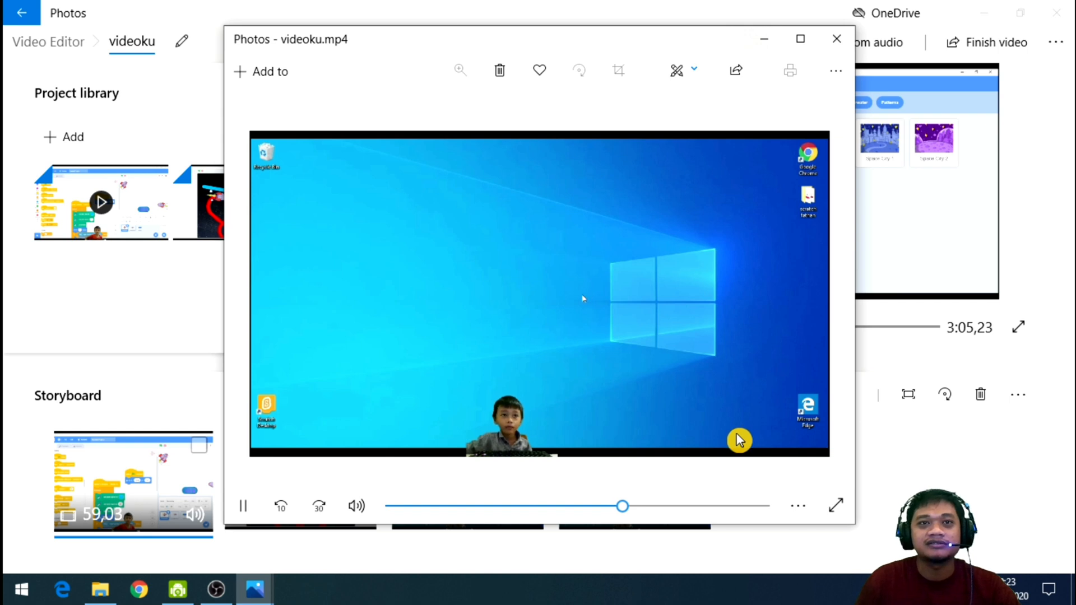
pyautogui.click(688, 506)
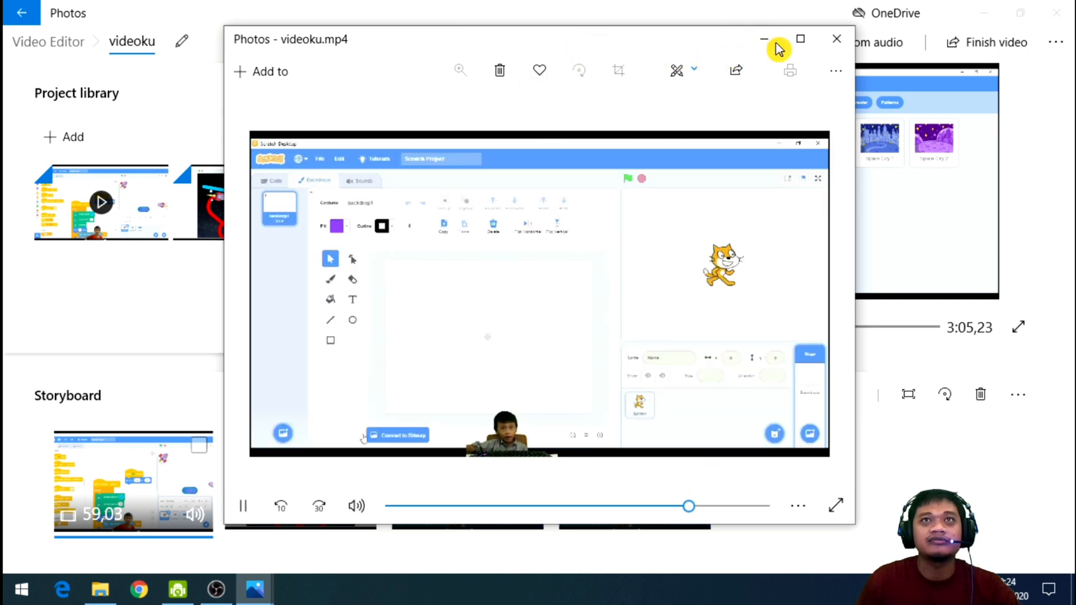
pyautogui.click(244, 506)
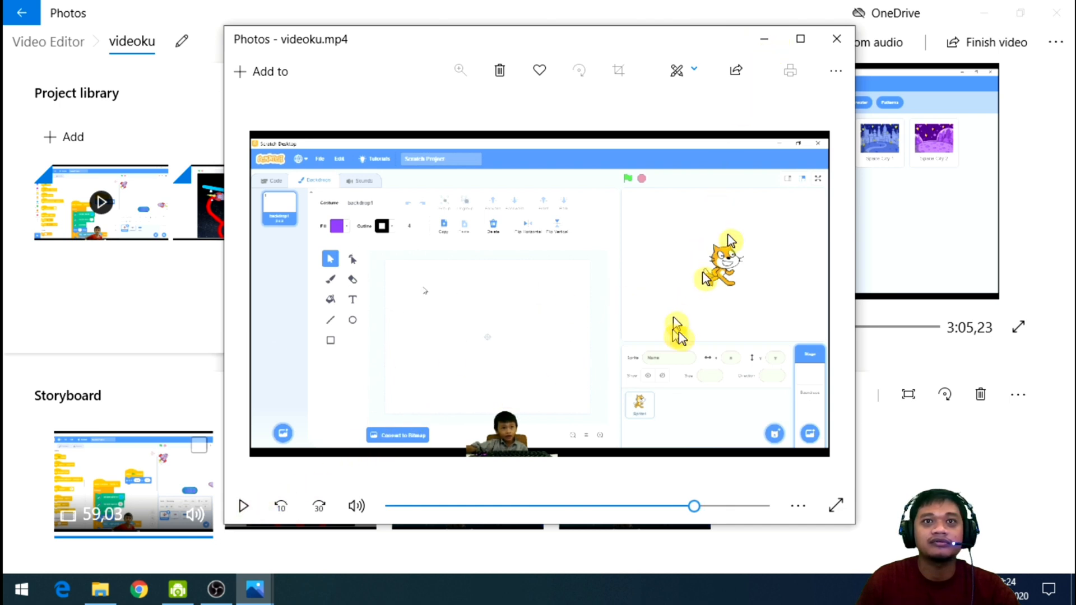
# Minimize the player and the video editor, and open the desktop's video folder in a maximized window.
pyautogui.click(764, 41)
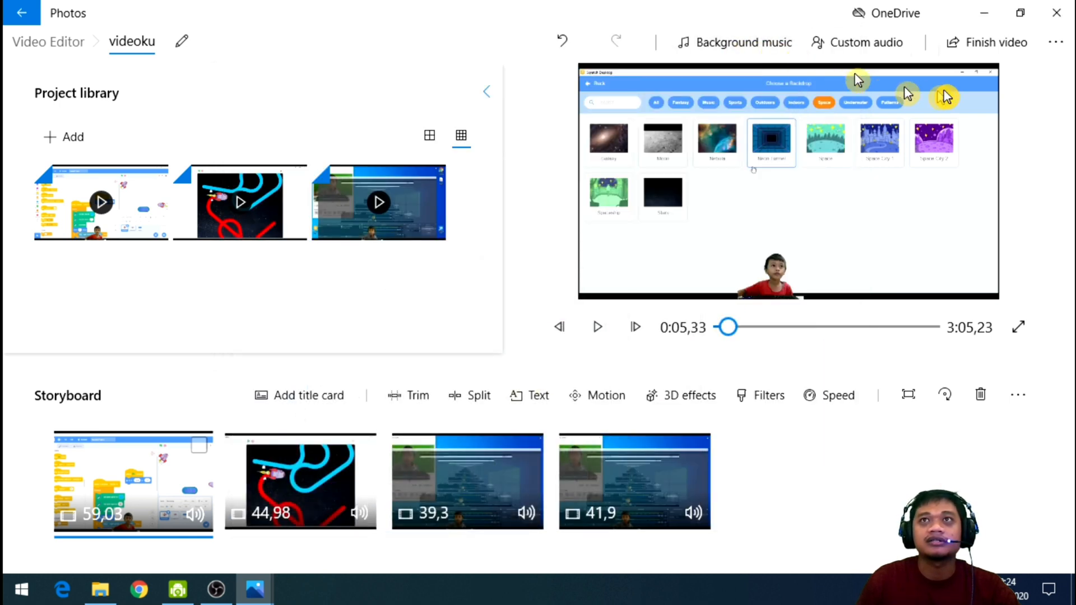
pyautogui.click(986, 15)
pyautogui.doubleClick(42, 515)
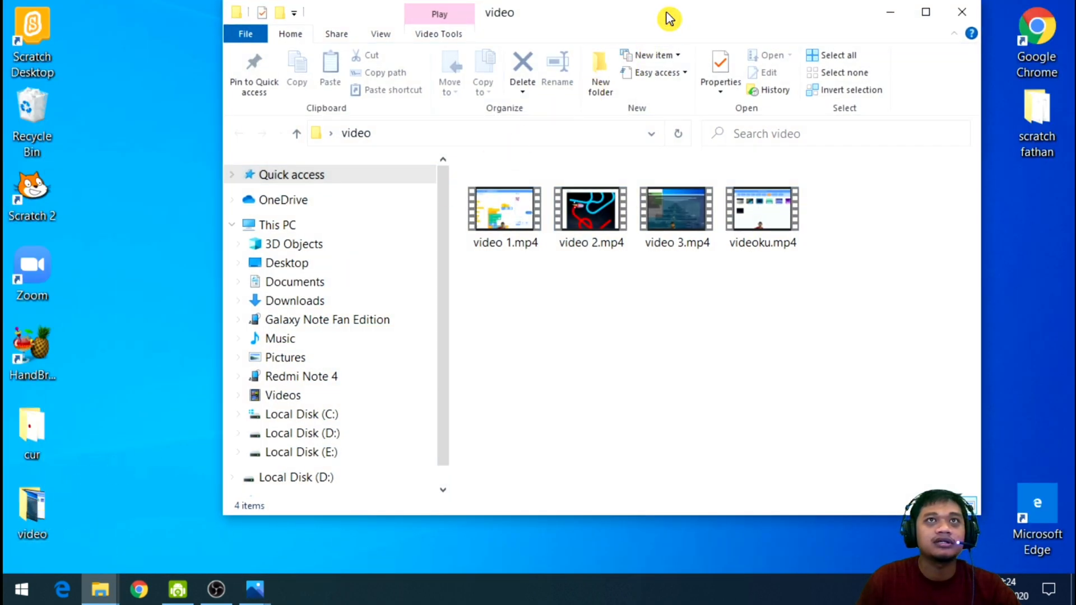
pyautogui.doubleClick(667, 19)
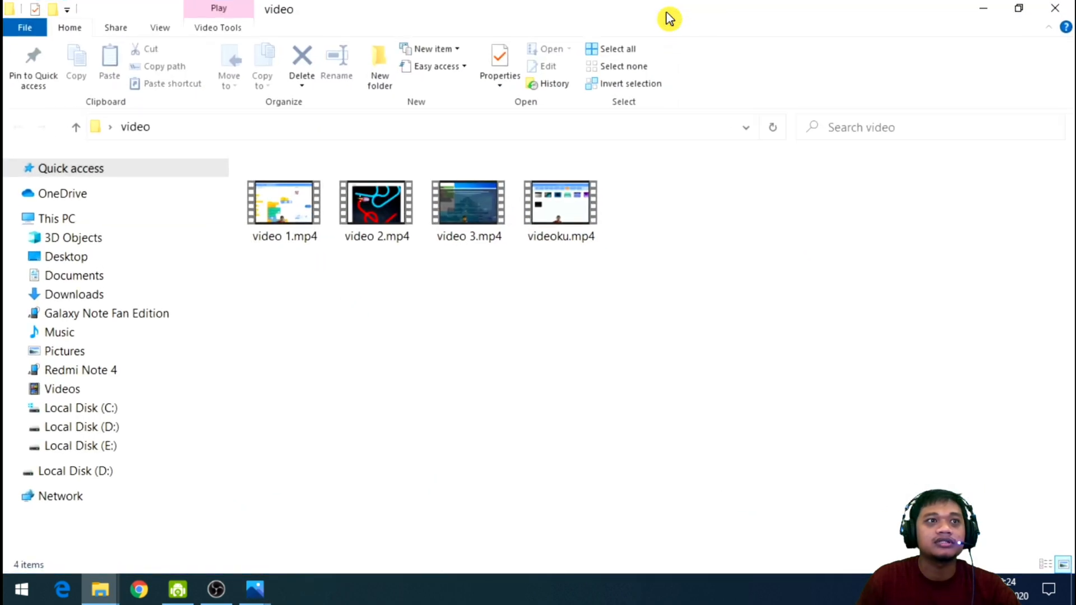
# Examine the file properties of videoku.mp4, close them, and minimize the folder window.
pyautogui.click(566, 226)
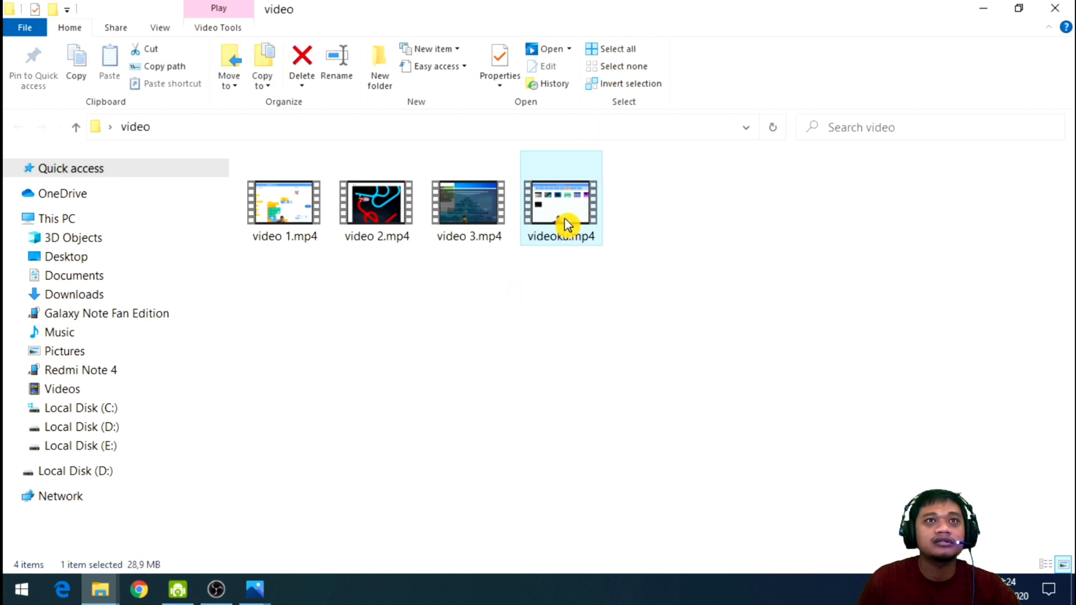
pyautogui.rightClick(565, 219)
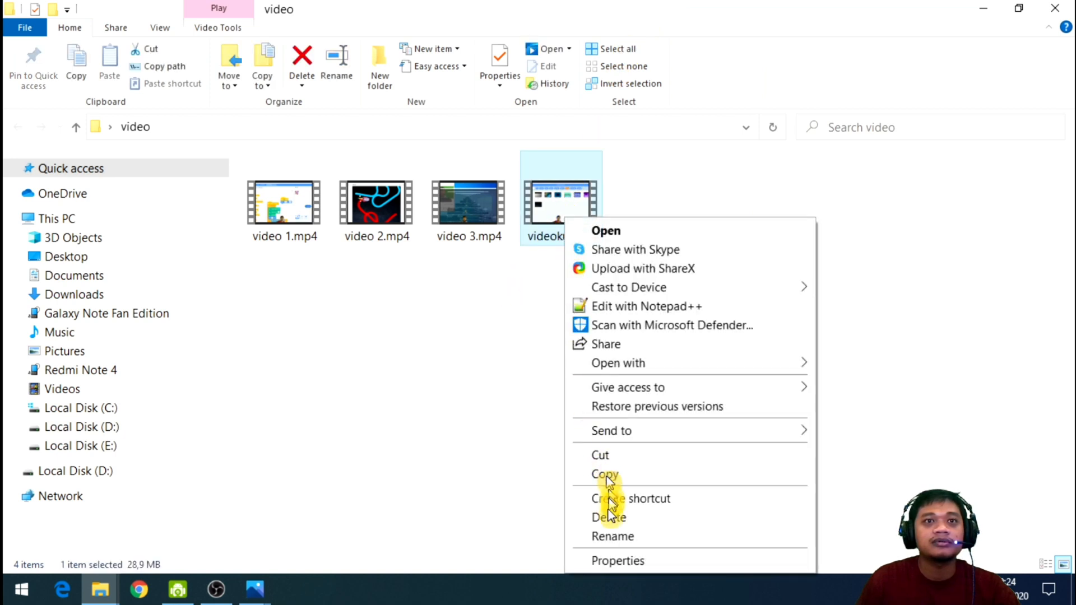
pyautogui.click(616, 561)
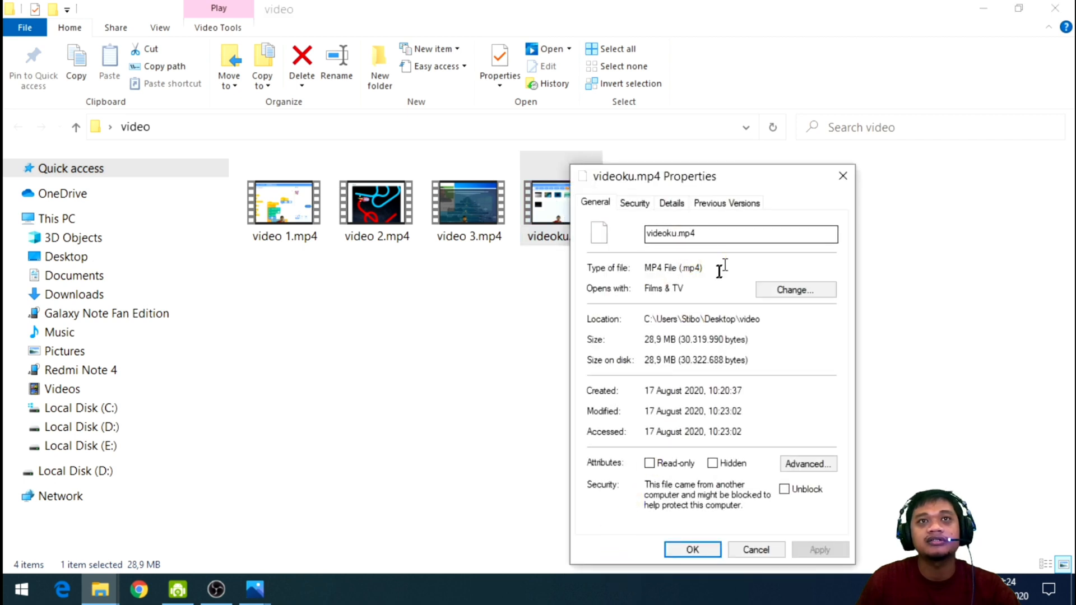
pyautogui.click(842, 178)
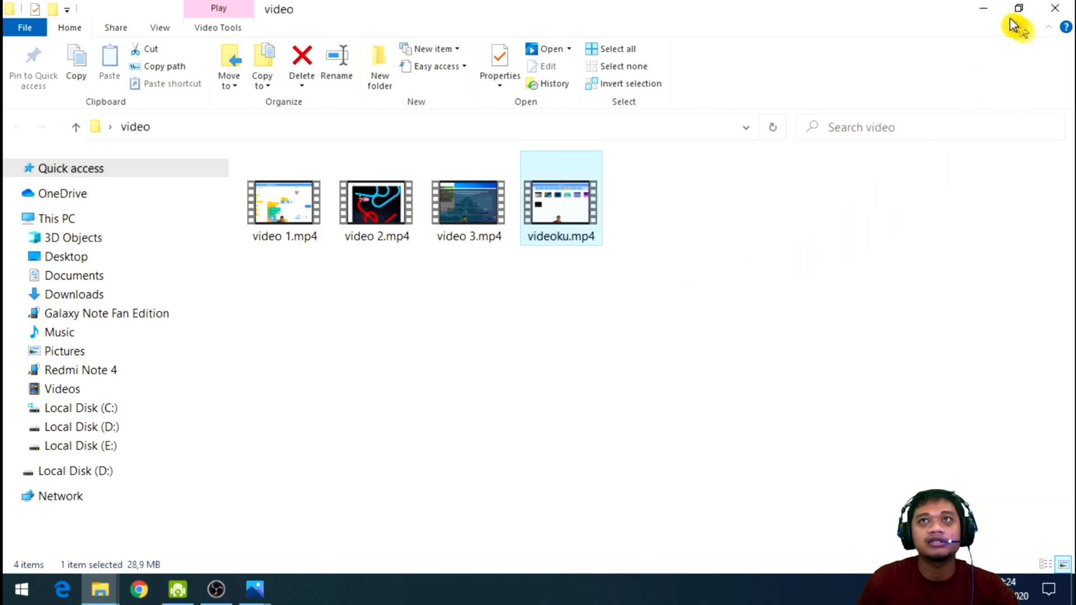
pyautogui.click(984, 9)
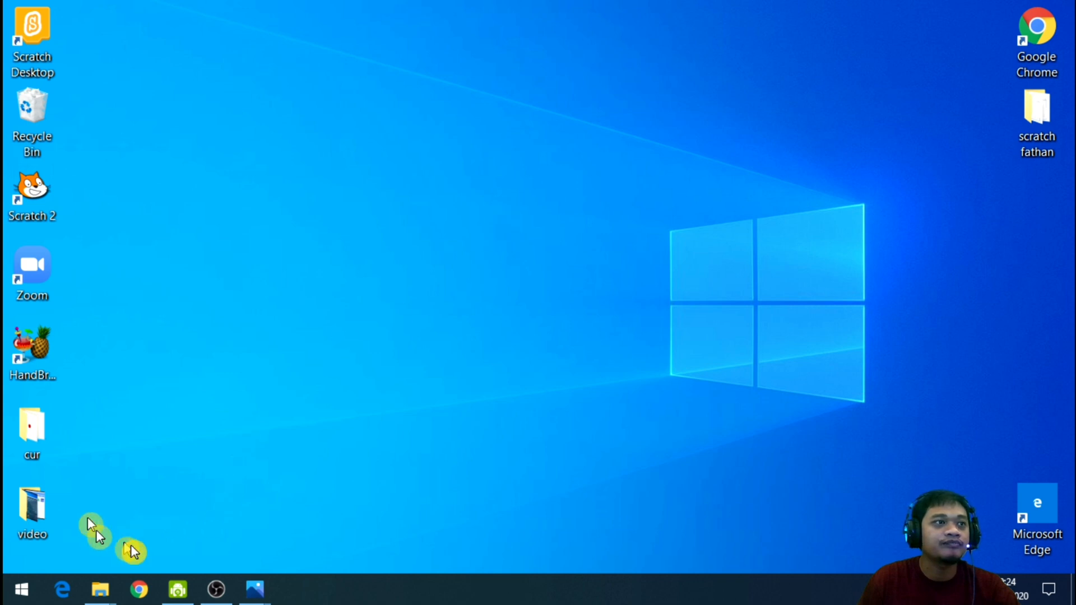
# Bring the videoku.mp4 player window back and reposition it on the desktop.
pyautogui.moveTo(268, 585)
pyautogui.click(337, 508)
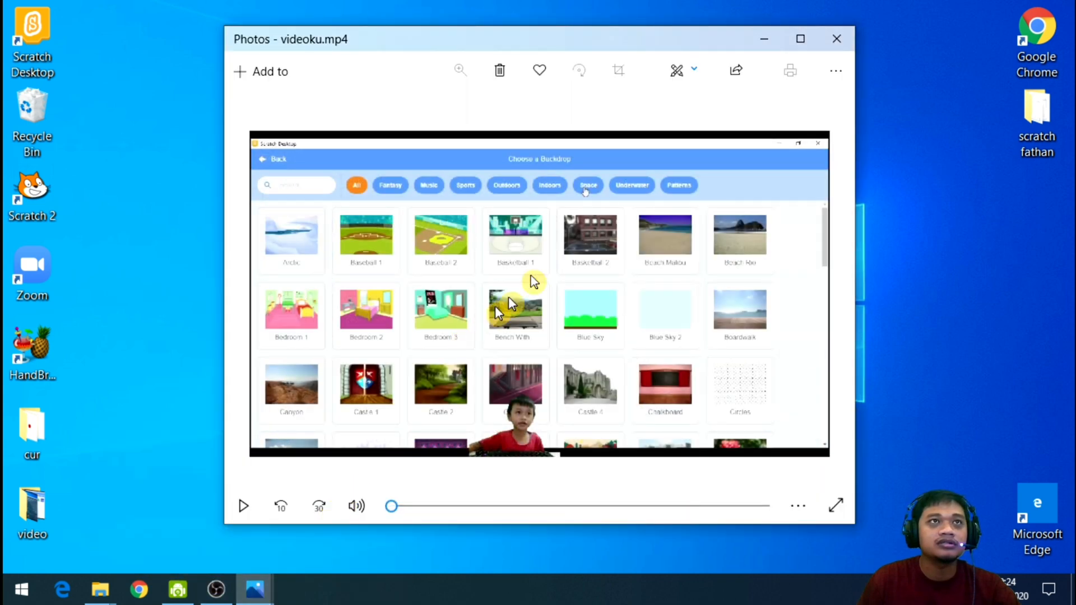
pyautogui.moveTo(616, 47); pyautogui.dragTo(651, 40)
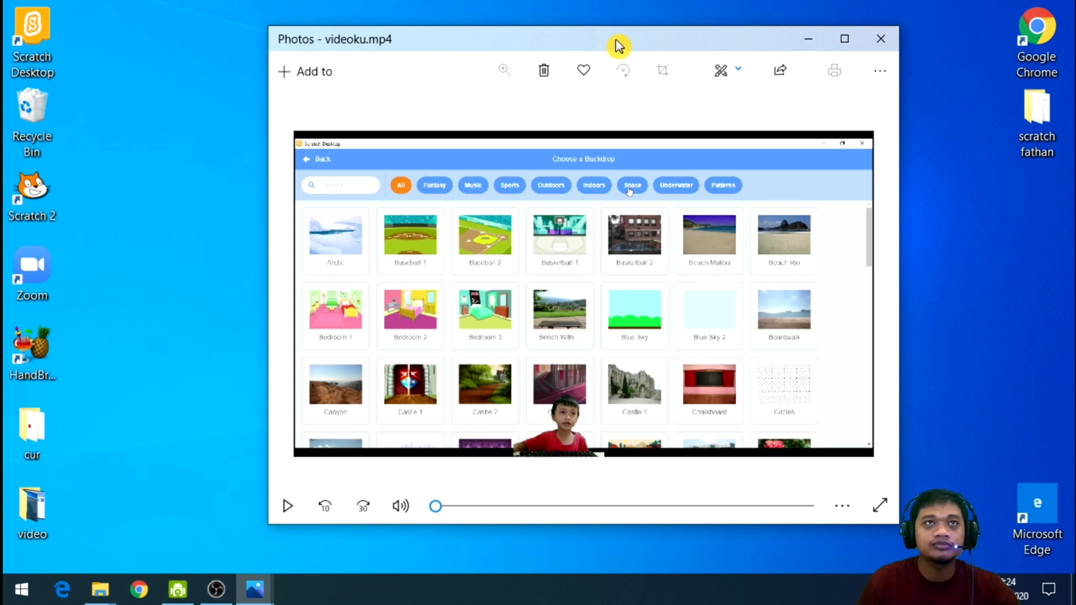
pyautogui.moveTo(618, 46); pyautogui.dragTo(579, 46)
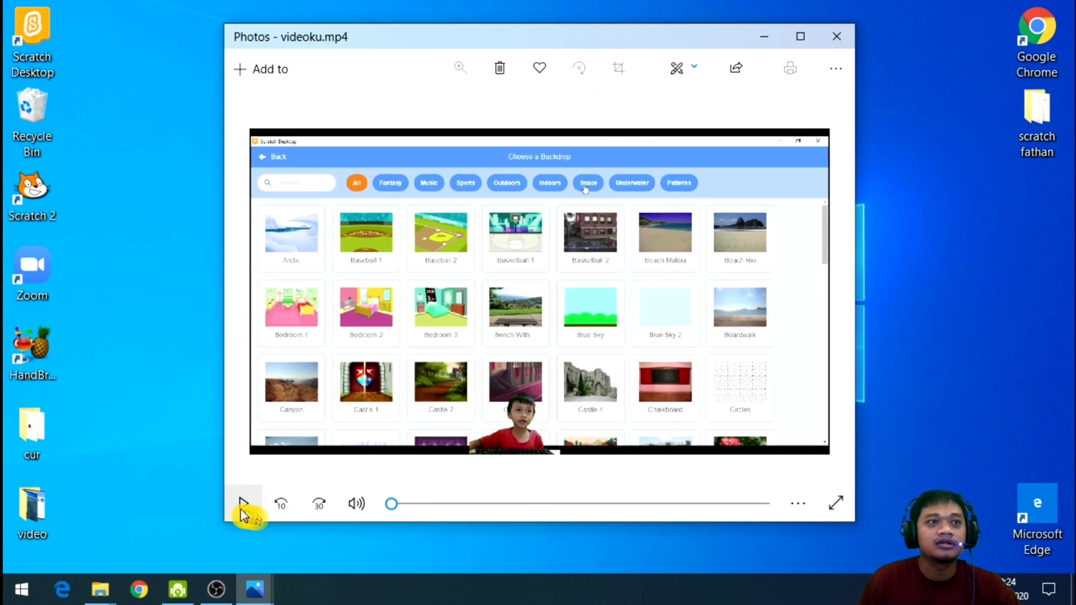